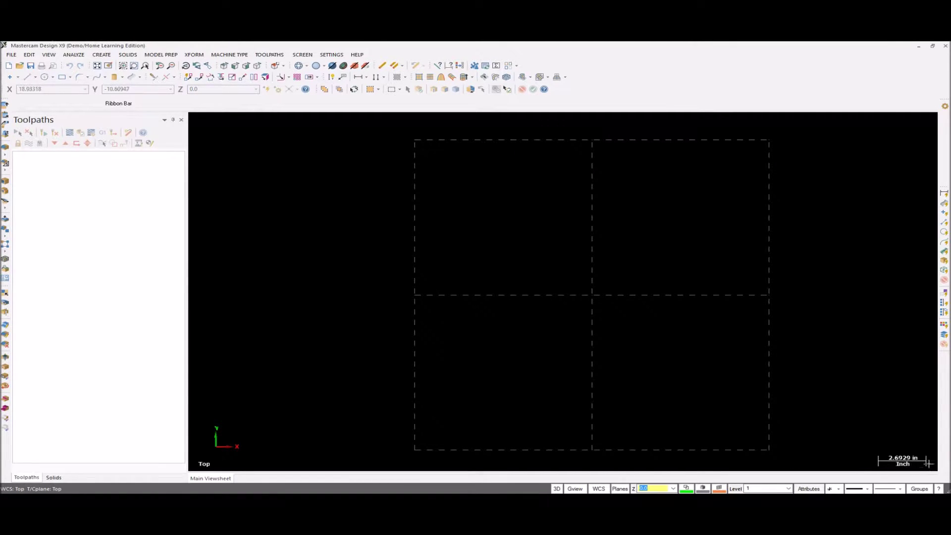
Set the current system configuration to the English mcamx.config file and accept it
left_click(332, 54)
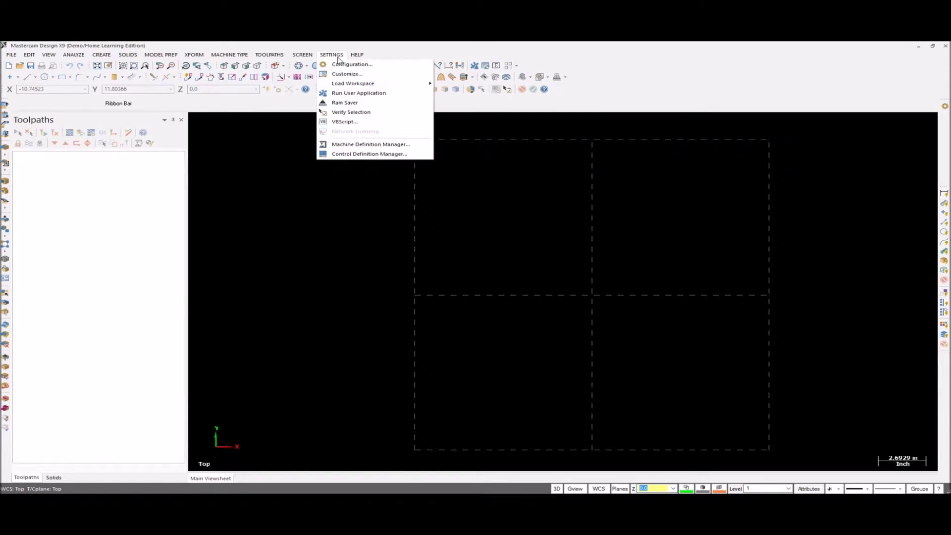
left_click(346, 65)
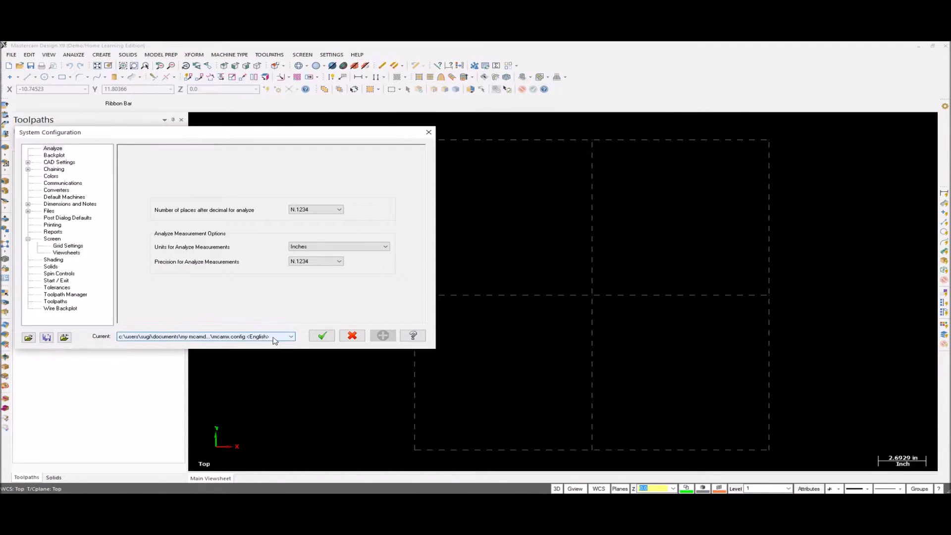
left_click(267, 337)
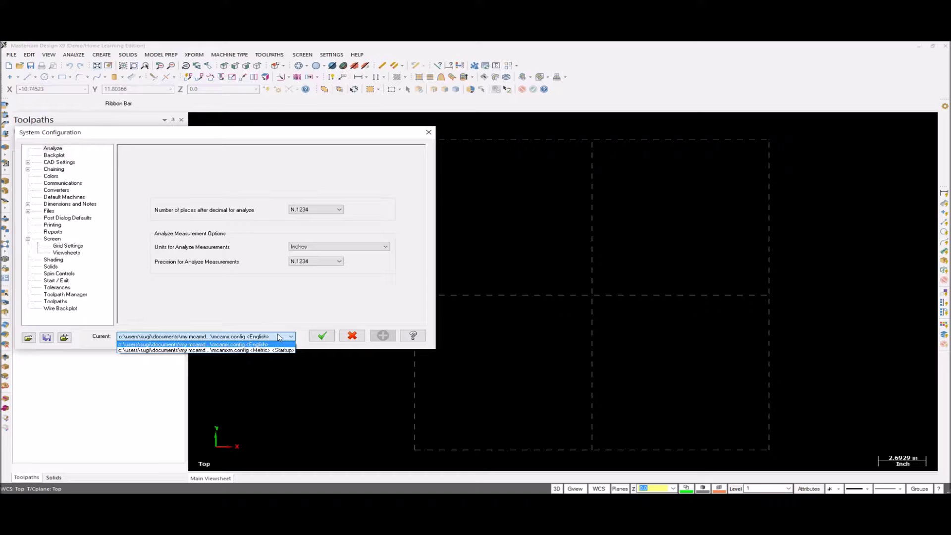
left_click(322, 336)
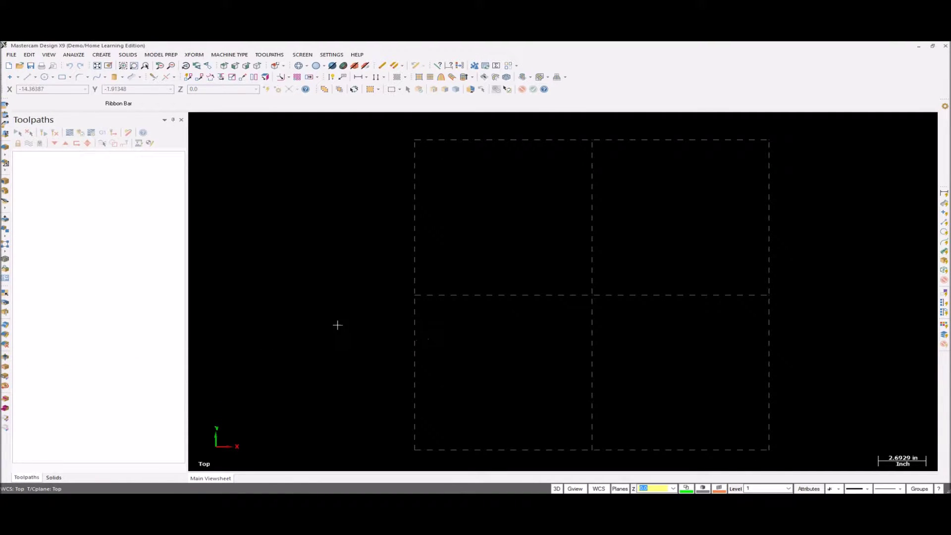
Open the Tutorial drawing from the Desktop using the AutoCAD file type and accept the layout import
left_click(20, 66)
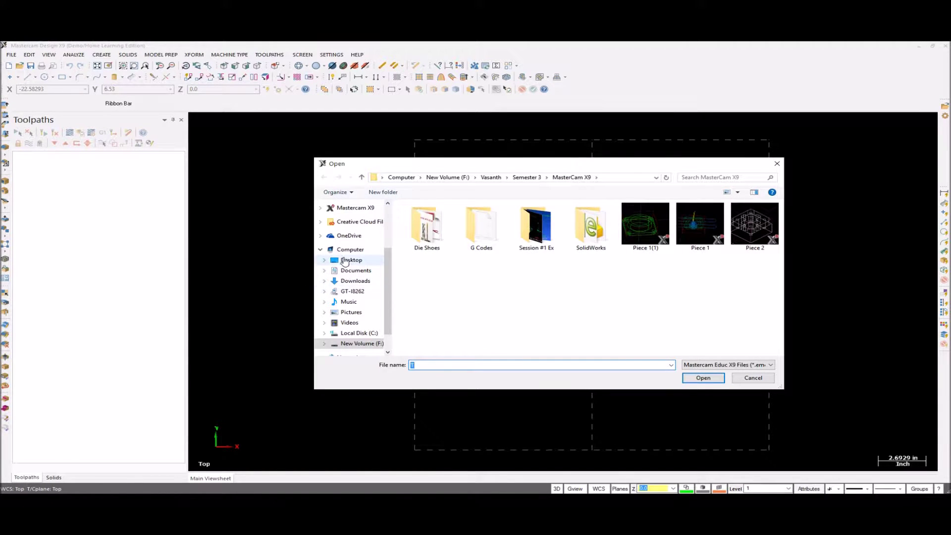
left_click(346, 260)
left_click(701, 365)
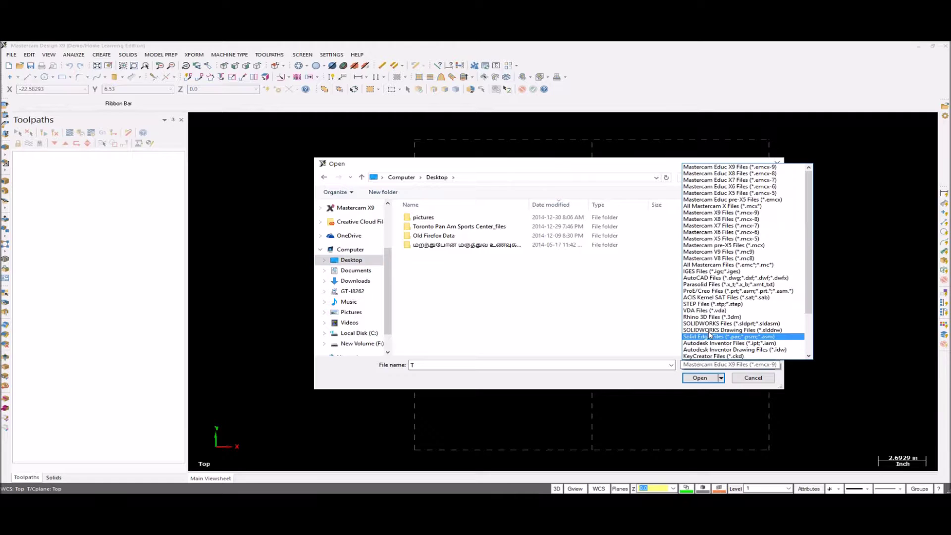
left_click(709, 278)
left_click(447, 218)
left_click(700, 378)
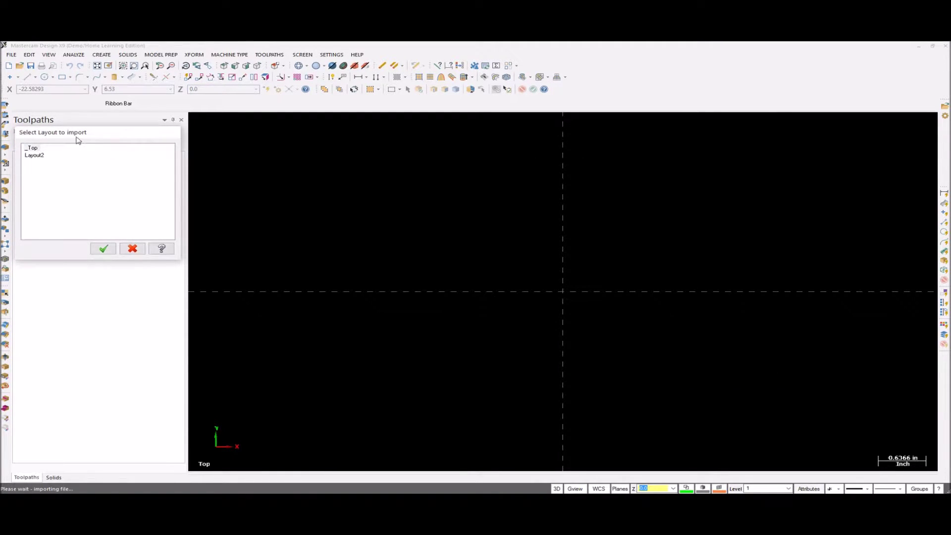
left_click(103, 248)
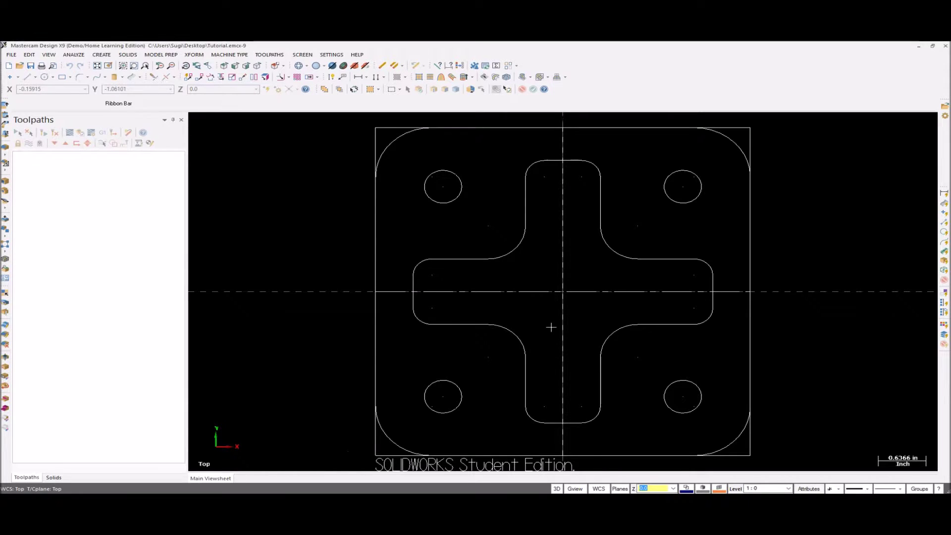
Delete the SOLIDWORKS Student Edition text below the part and the drawing's centre lines
scroll(552, 307, "up", 2)
scroll(560, 286, "down", 3)
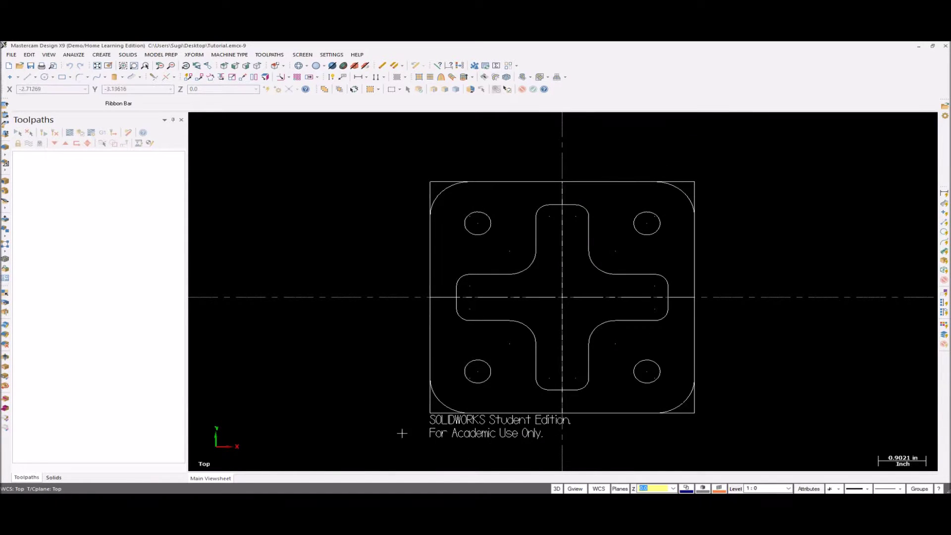
left_click_drag(403, 415, 591, 443)
key("Delete")
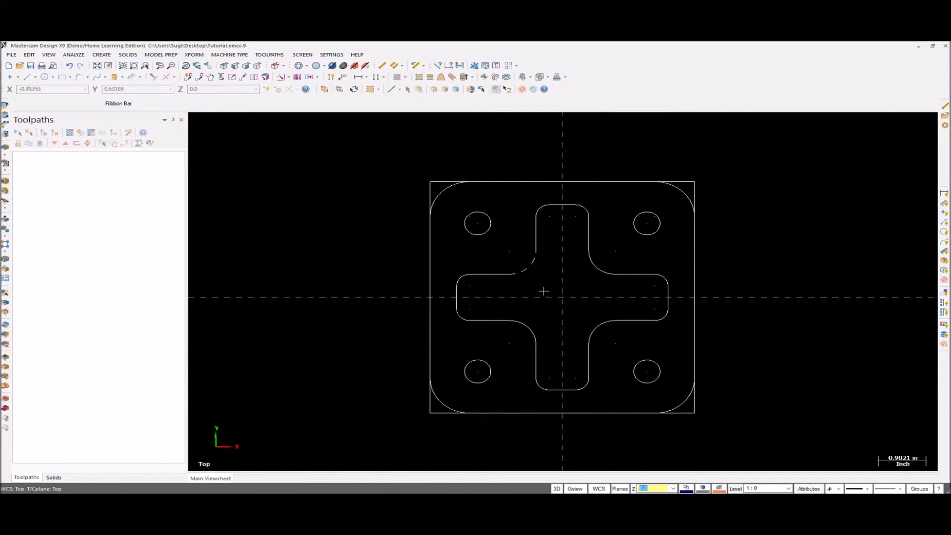
Translate the sharp-cornered outer square with the Move option by -1.0 in Z
middle_click_drag(543, 290, 544, 269)
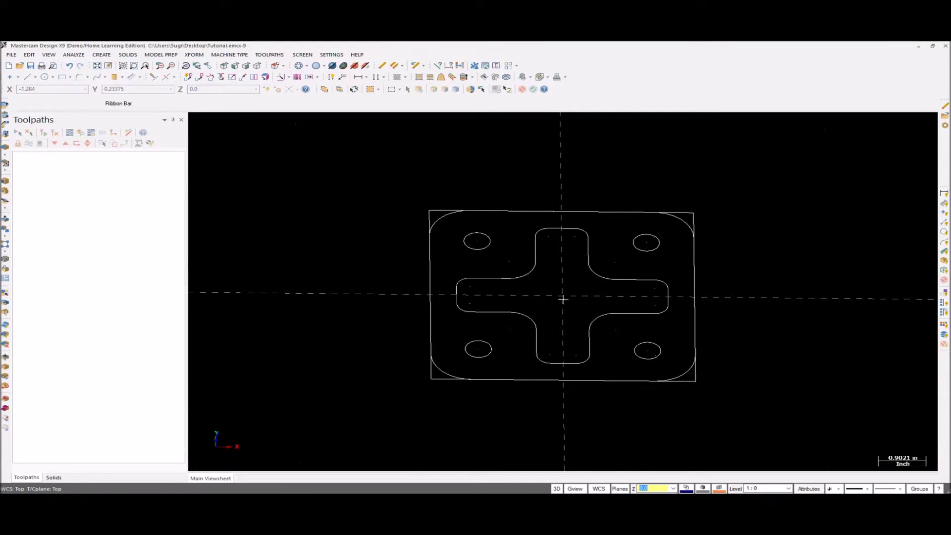
mouse_move(530, 305)
middle_mouse_down()
mouse_move(537, 314)
mouse_move(542, 306)
mouse_move(531, 317)
middle_mouse_up()
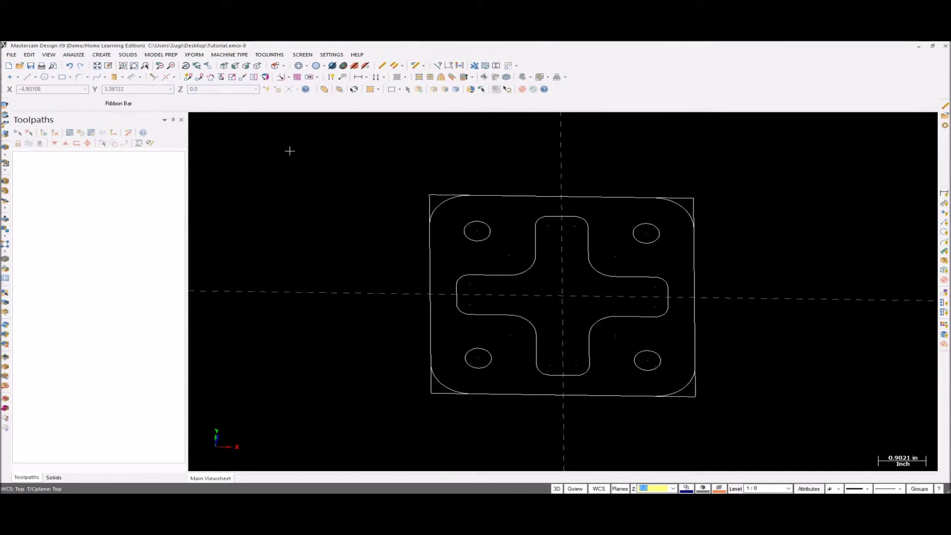
left_click(197, 56)
left_click(202, 65)
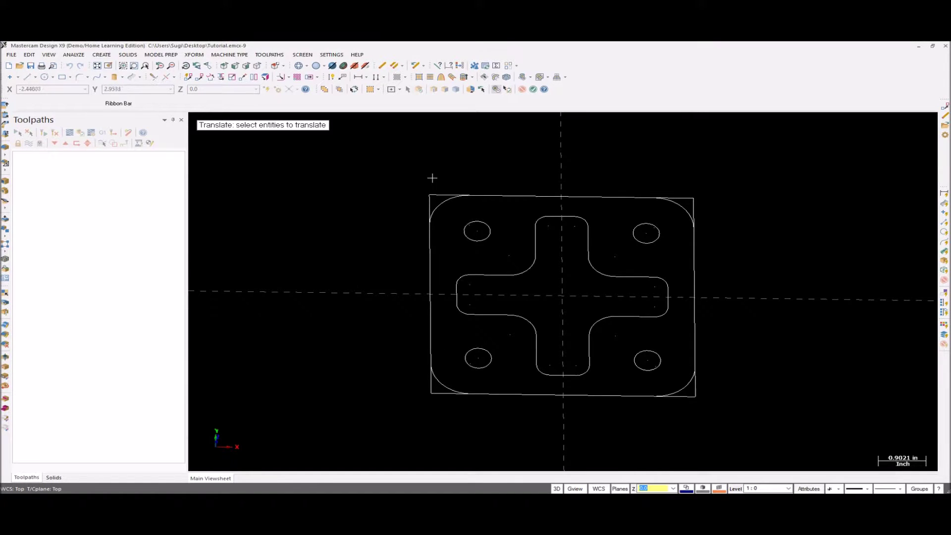
left_click(434, 195)
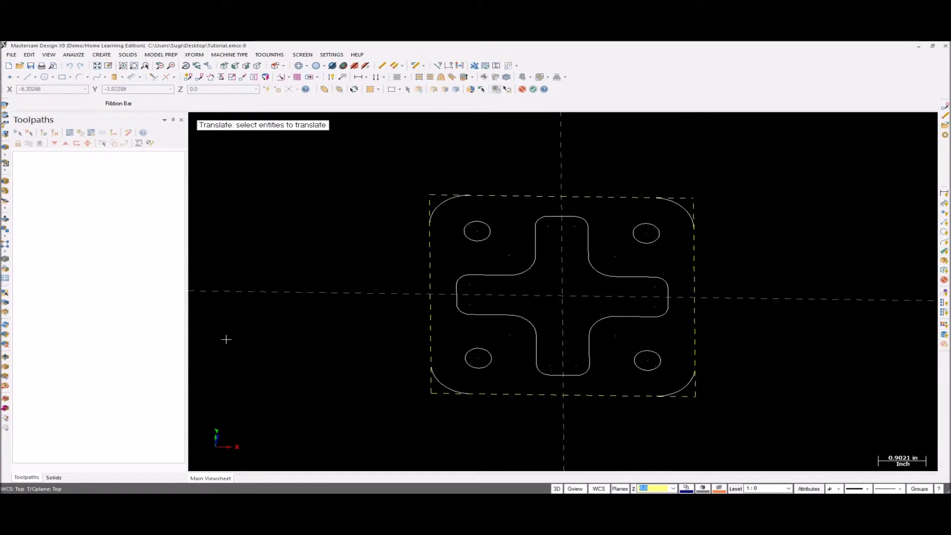
key("Return")
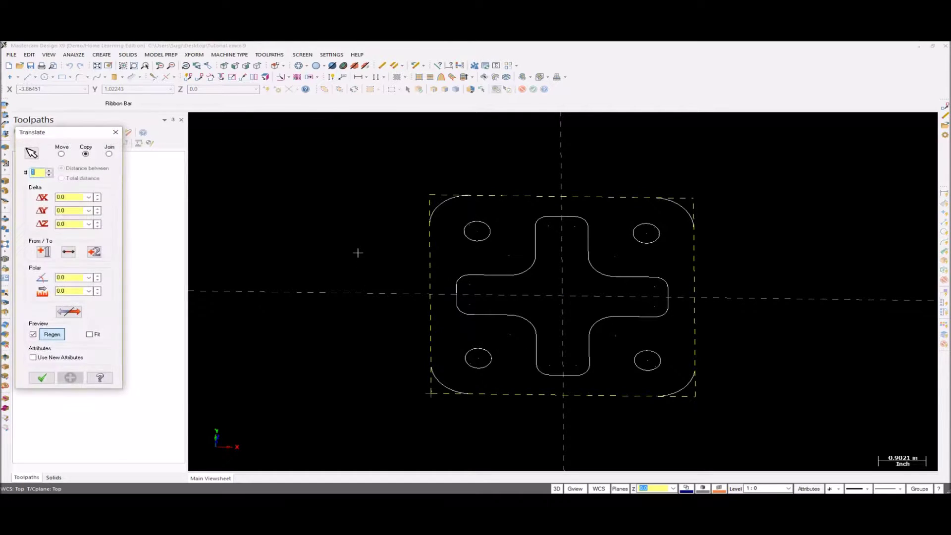
left_click(61, 153)
double_click(74, 224)
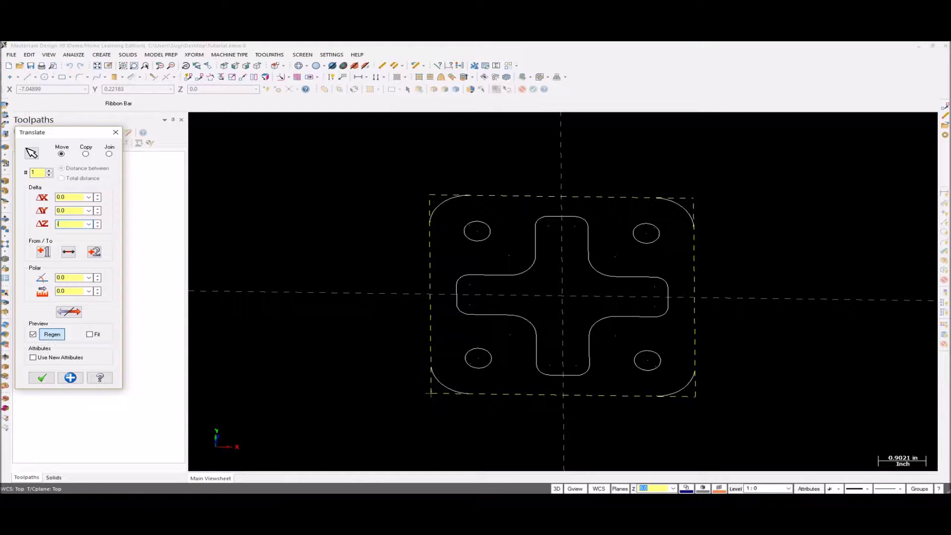
key("Return")
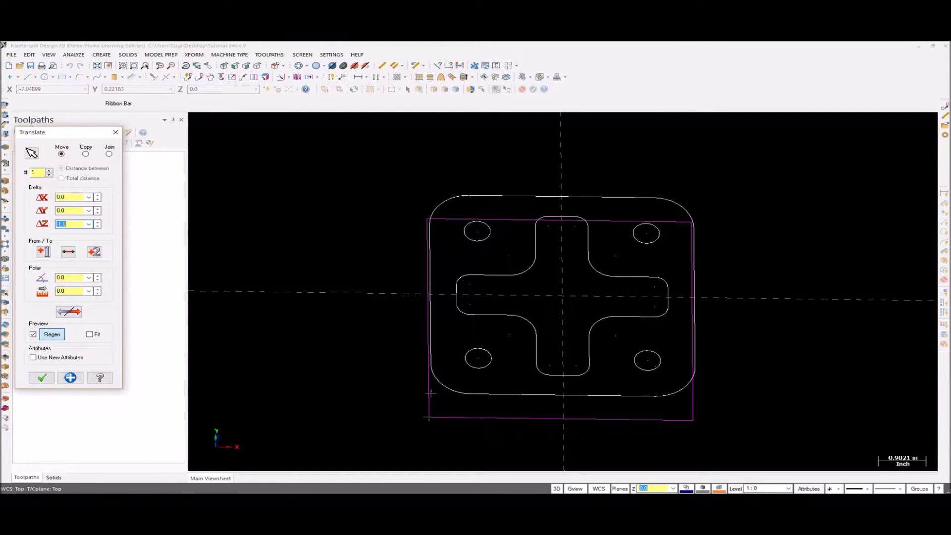
left_click(69, 378)
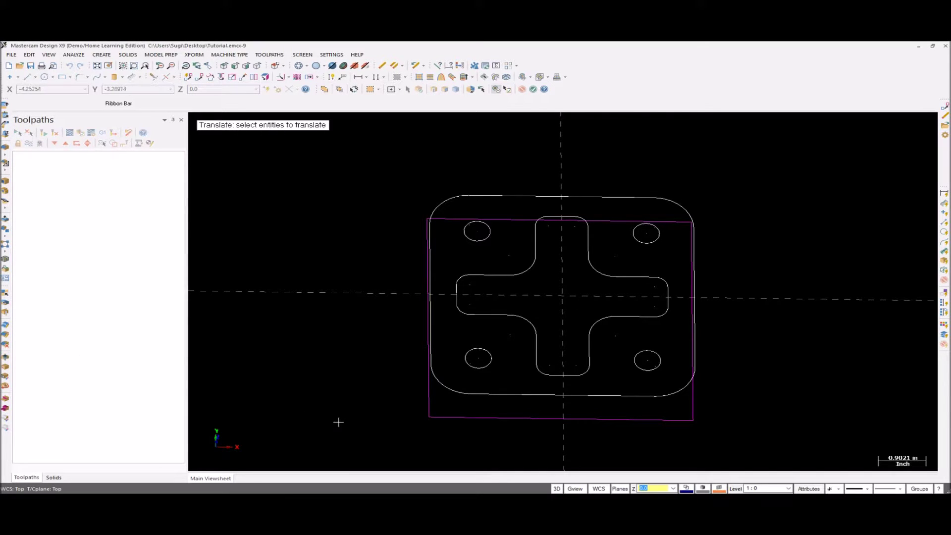
Translate the lowered square with the Join option by -2.0 in Z to form the base block wireframe
left_click(429, 407)
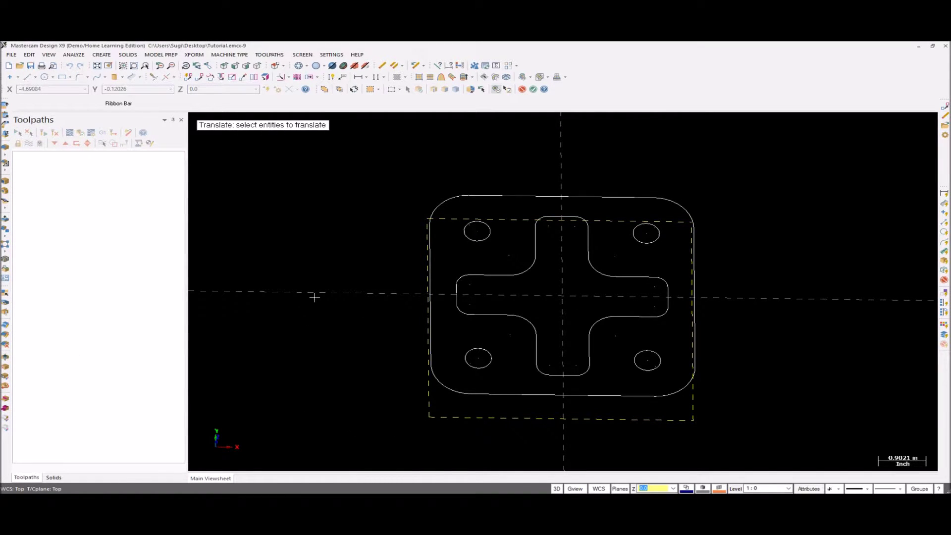
key("Return")
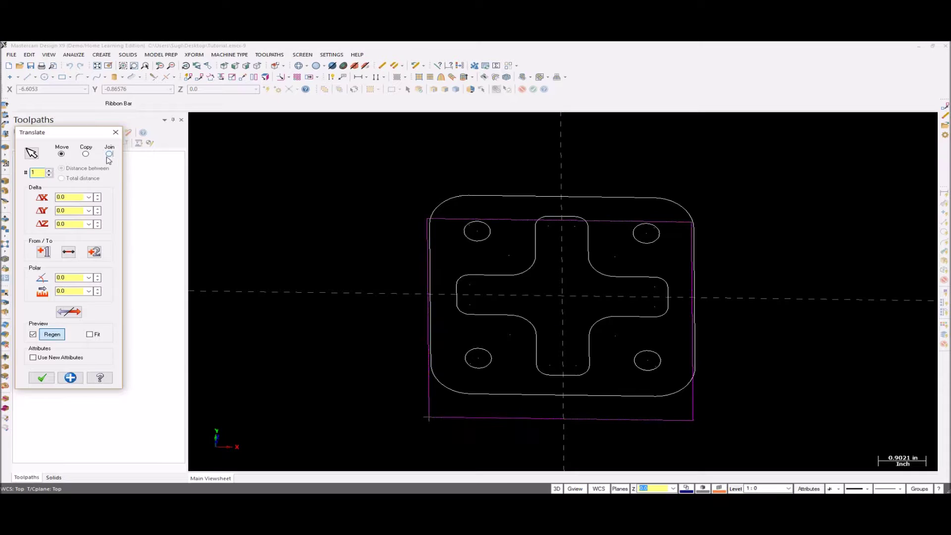
left_click(69, 224)
type("-2")
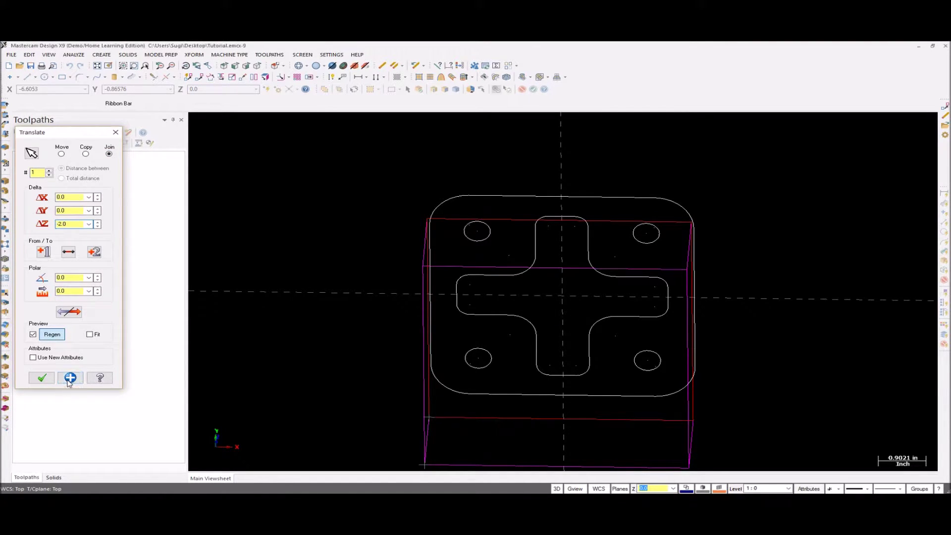
left_click(70, 378)
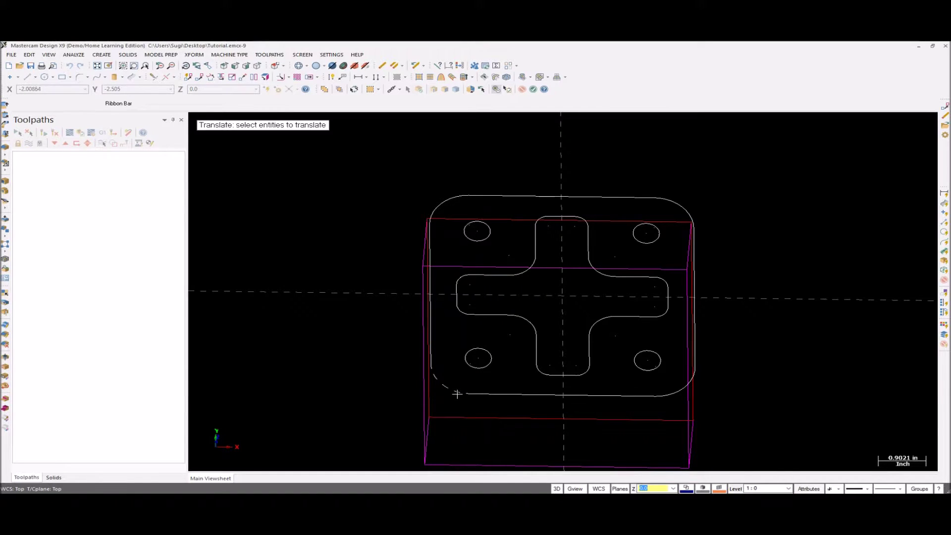
Translate the rounded outer profile with the Join option by -1.0 in Z
left_click(483, 395)
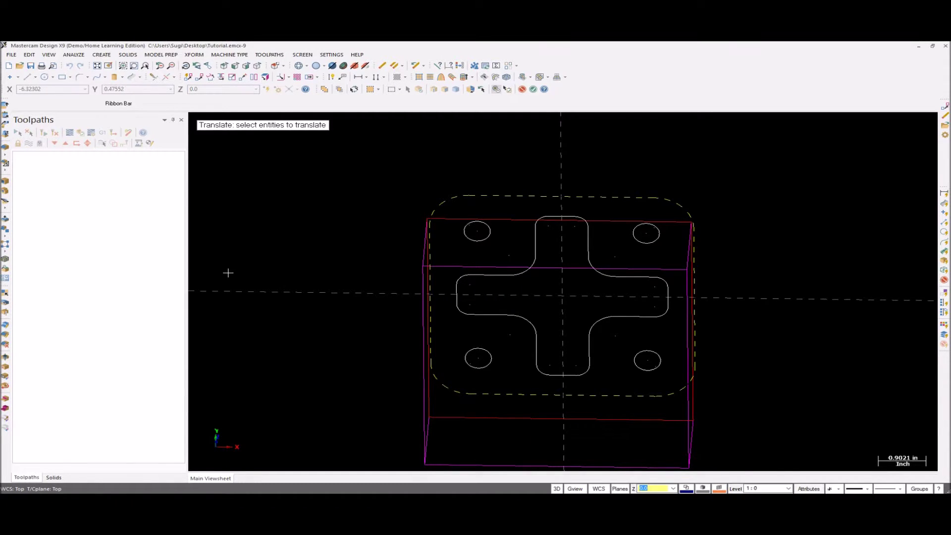
key("Return")
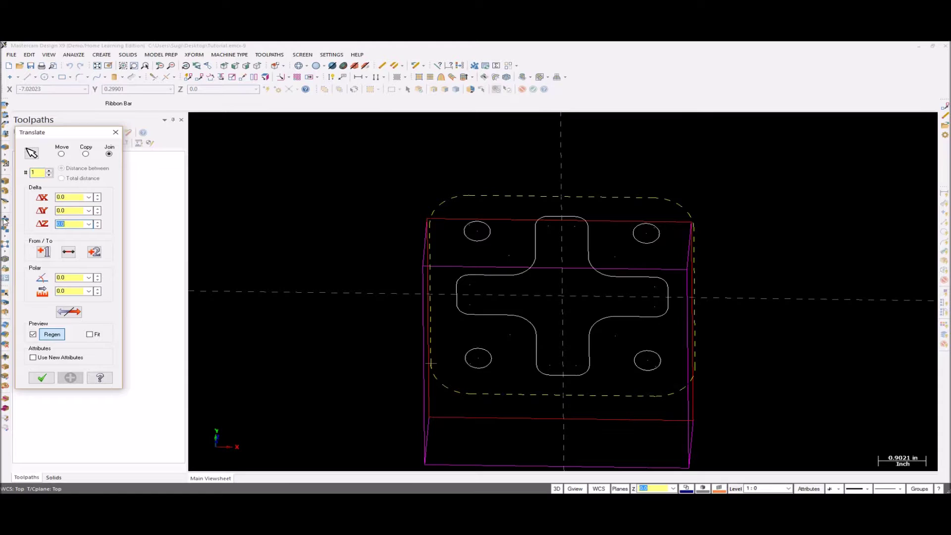
type("1")
key("Return")
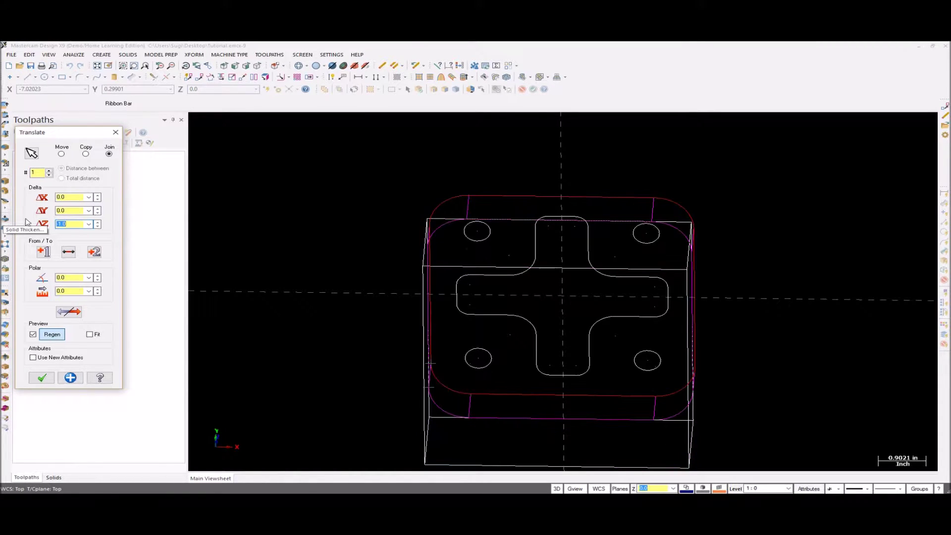
left_click(74, 380)
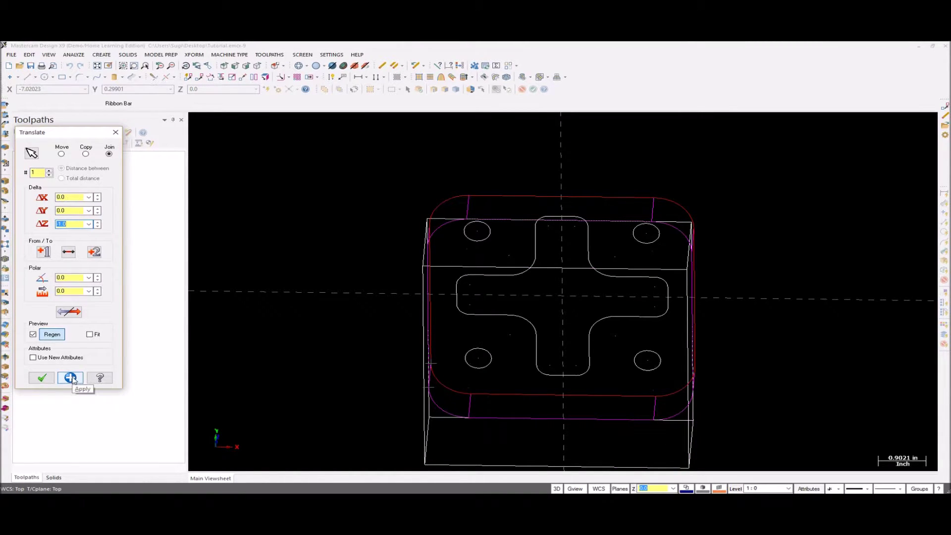
Translate the four corner circles downward in Z with the Join option, using the same distance as the square's joined copy
left_click(473, 241)
left_click(478, 348)
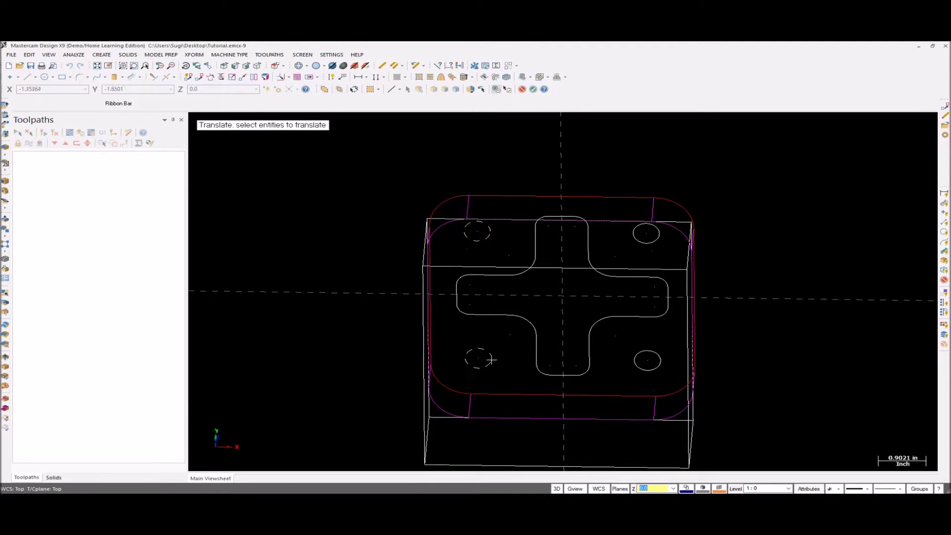
left_click(647, 370)
left_click(653, 242)
key("Return")
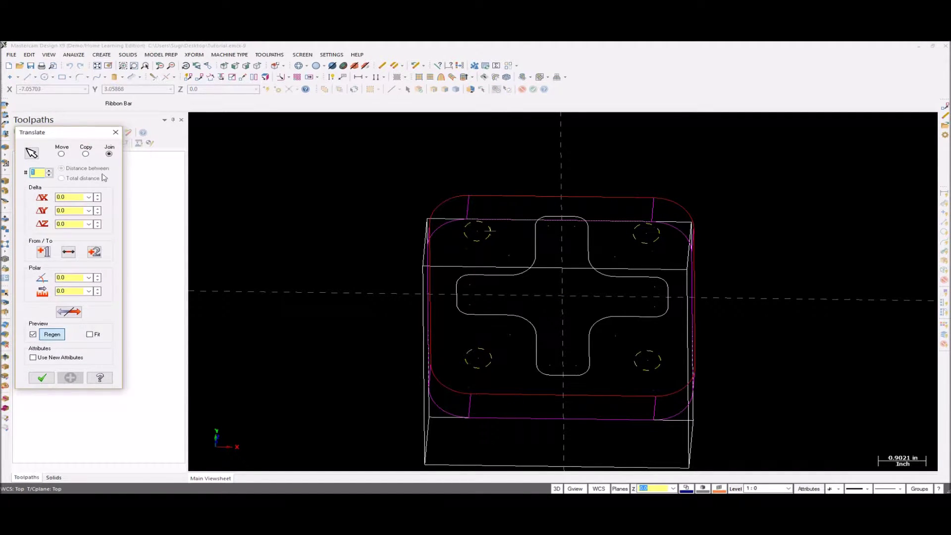
left_click_drag(77, 227, 6, 235)
type("-1.02")
key("Return")
left_click(71, 378)
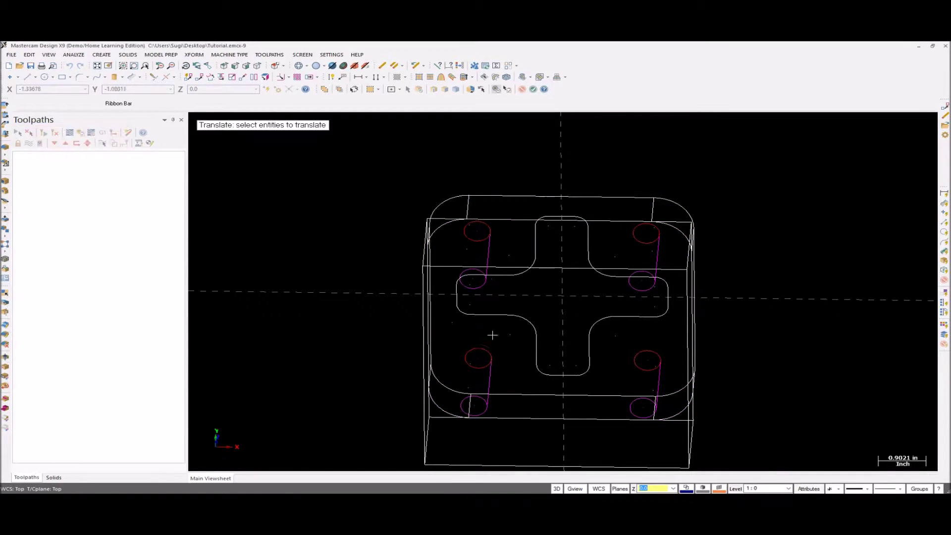
Translate the cross-shaped pocket profile with the Join option by -1.5 in Z and clear the result colours
left_click(495, 319)
key("Return")
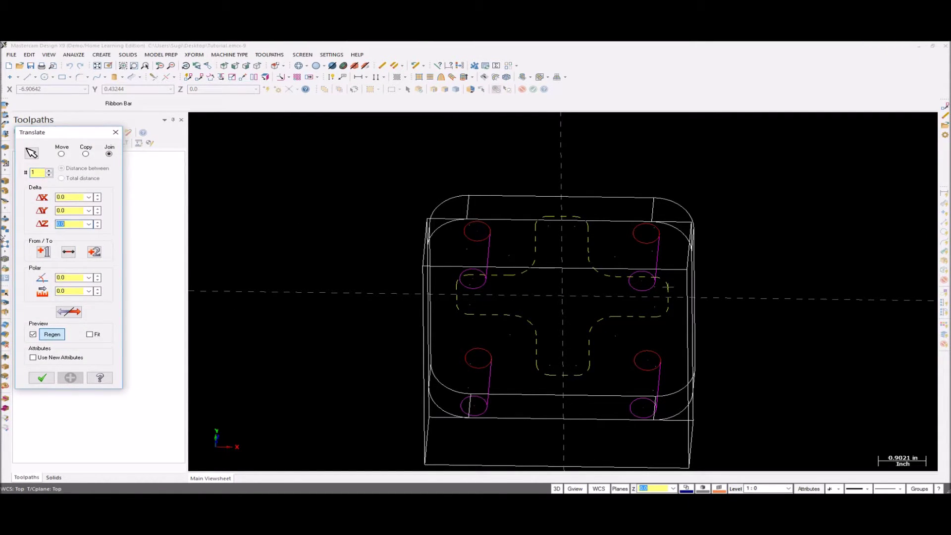
key("Return")
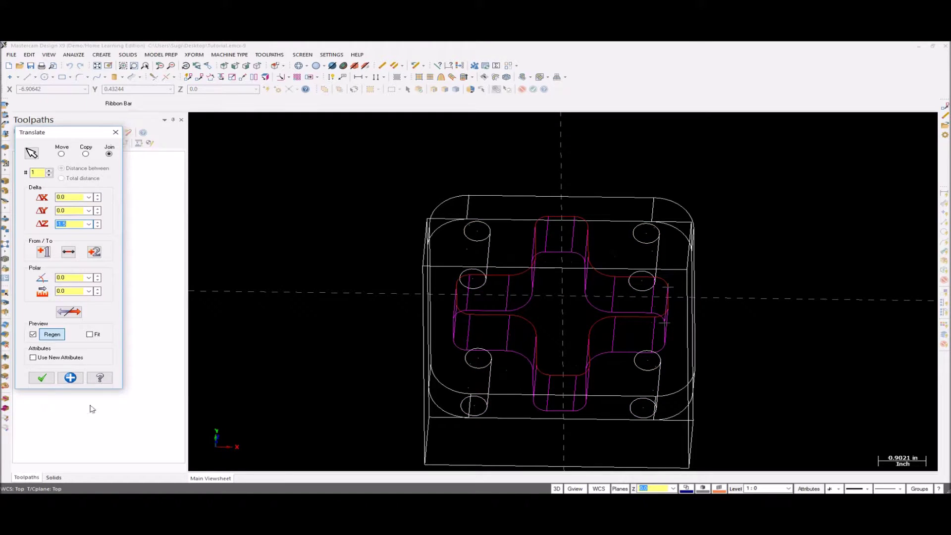
left_click(42, 377)
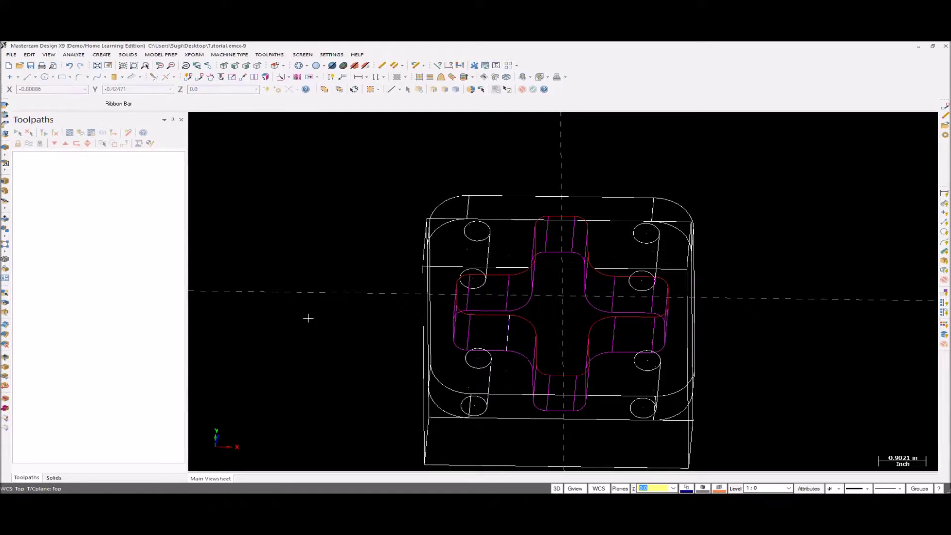
left_click_drag(355, 353, 375, 307)
left_click(461, 67)
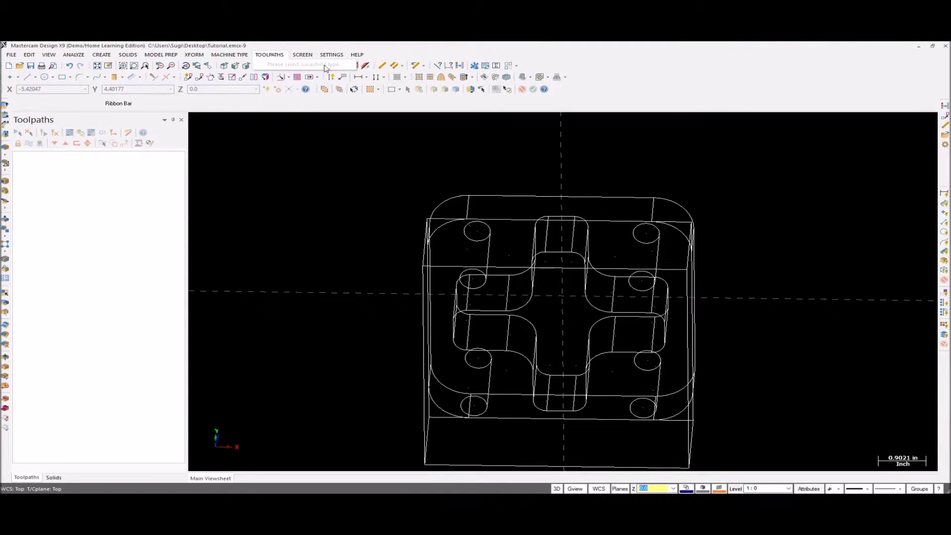
Set the mill machine type to the GENERIC HAAS 3X MILL definition
left_click(230, 54)
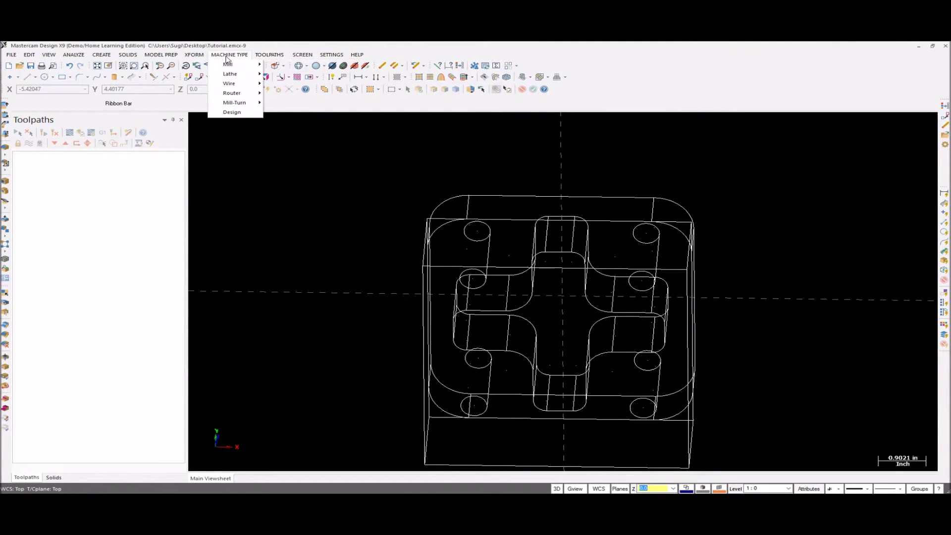
mouse_move(228, 65)
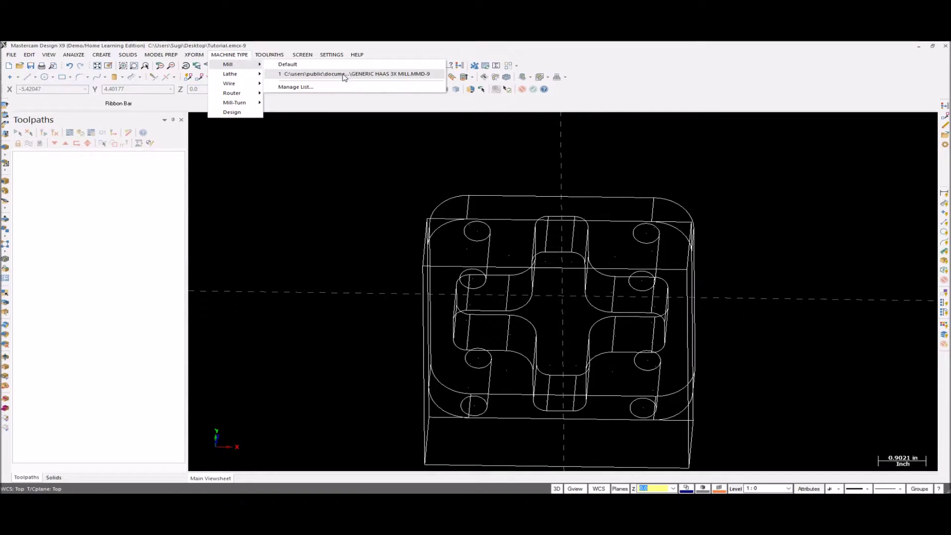
left_click(317, 74)
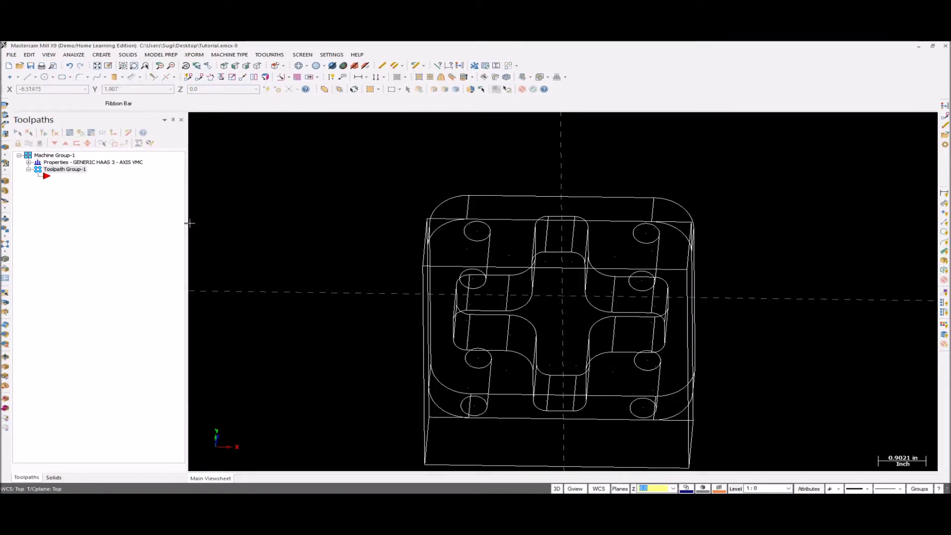
left_click(236, 55)
mouse_move(236, 67)
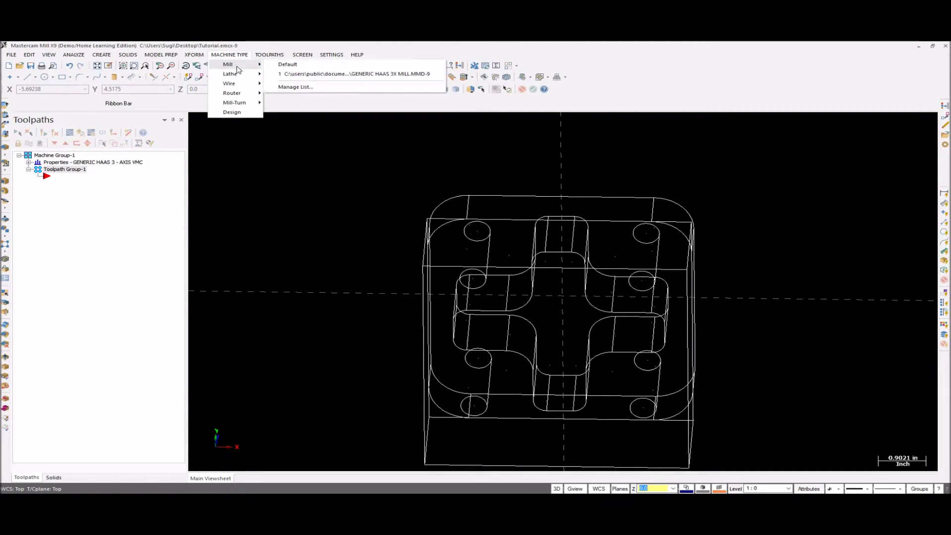
left_click(304, 88)
scroll(88, 209, "down", 3)
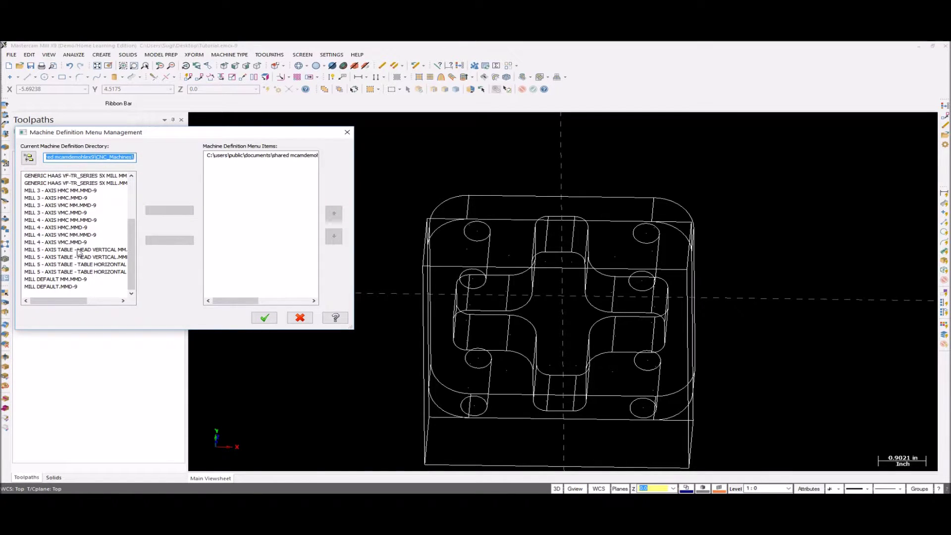
scroll(78, 251, "up", 3)
left_click(107, 220)
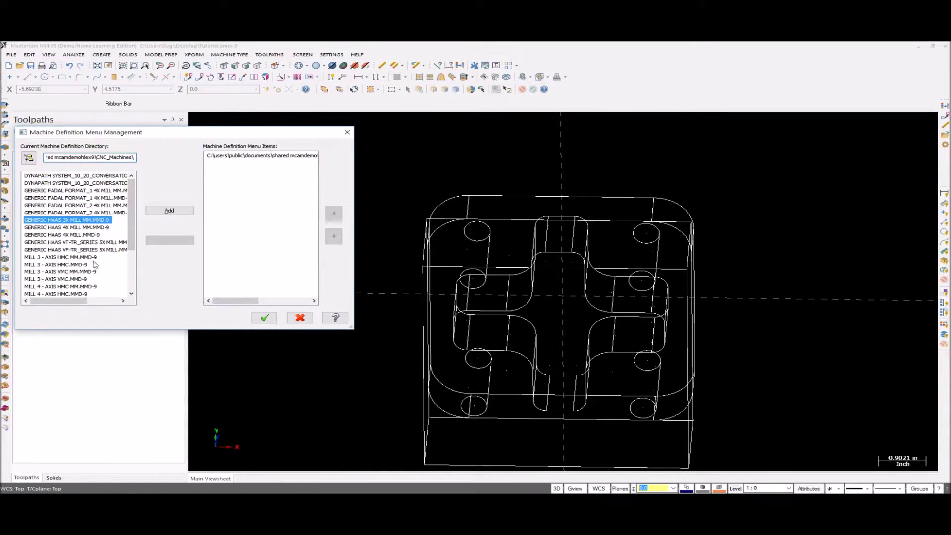
left_click(177, 212)
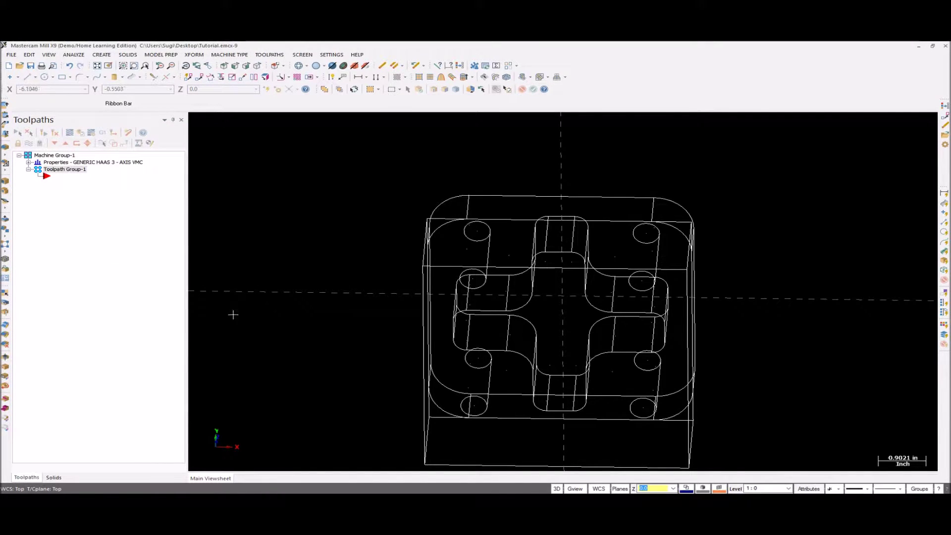
left_click(232, 56)
mouse_move(237, 66)
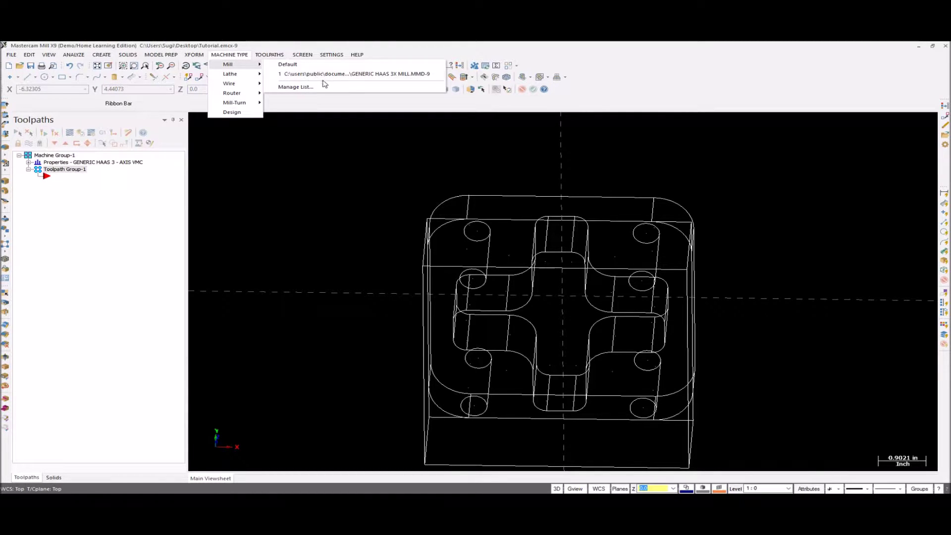
left_click(248, 180)
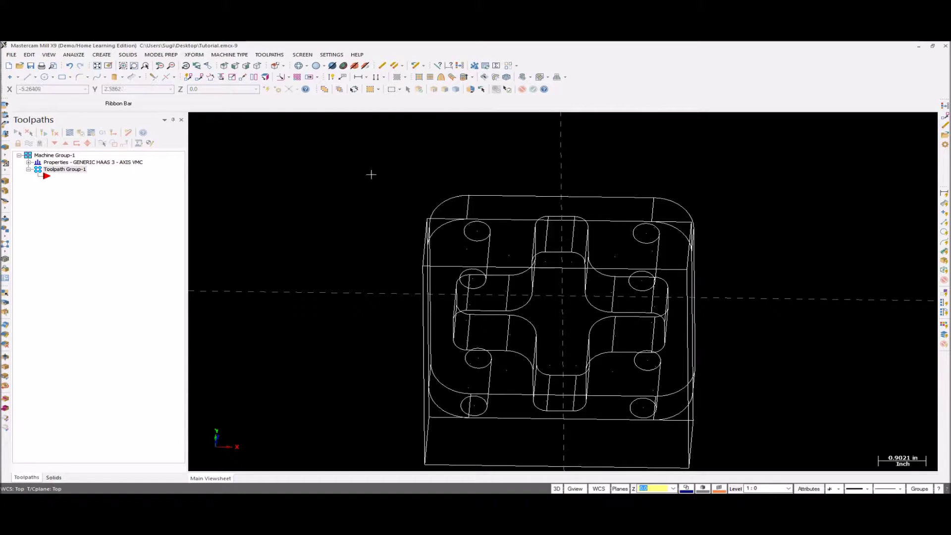
In the machine group's tool settings, enable all toolpath configuration options and override defaults with modal values for clearance height, retract height and feed plane
left_click(29, 163)
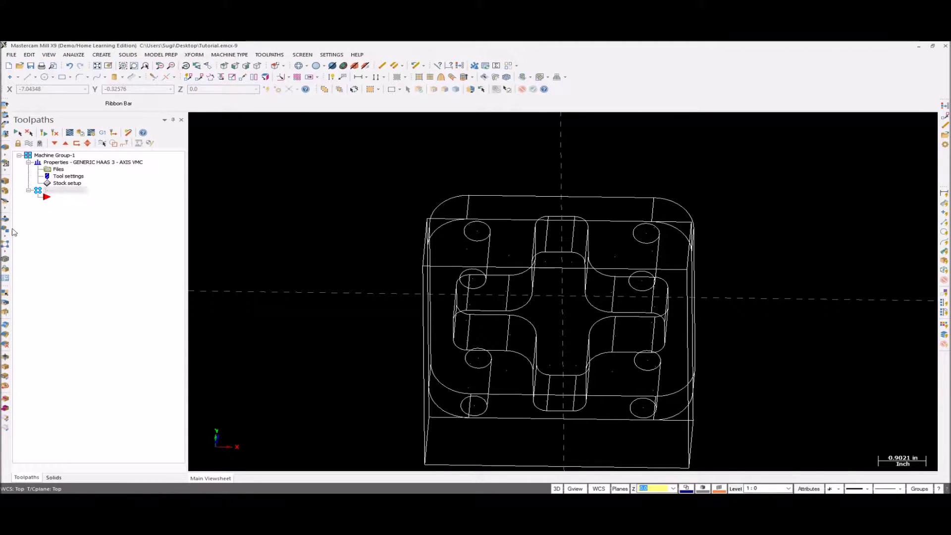
left_click(58, 168)
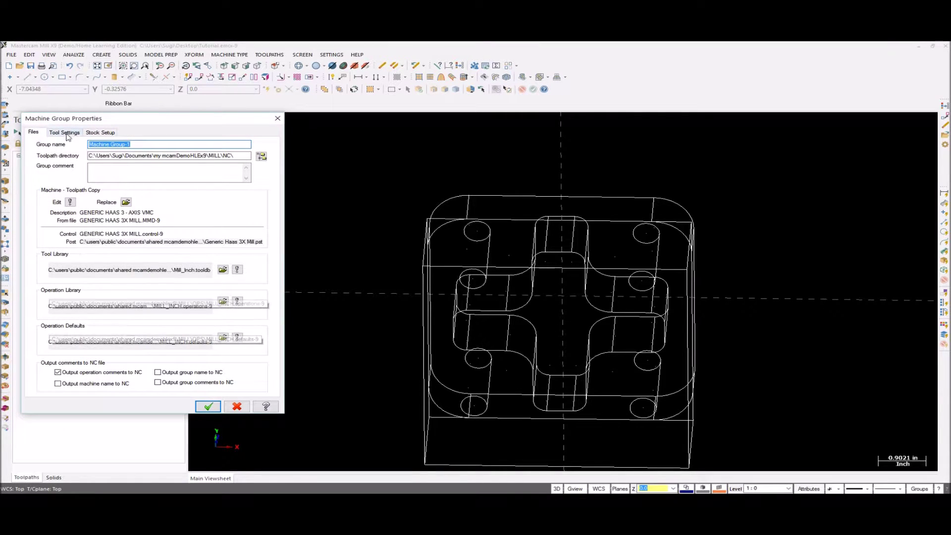
left_click(65, 133)
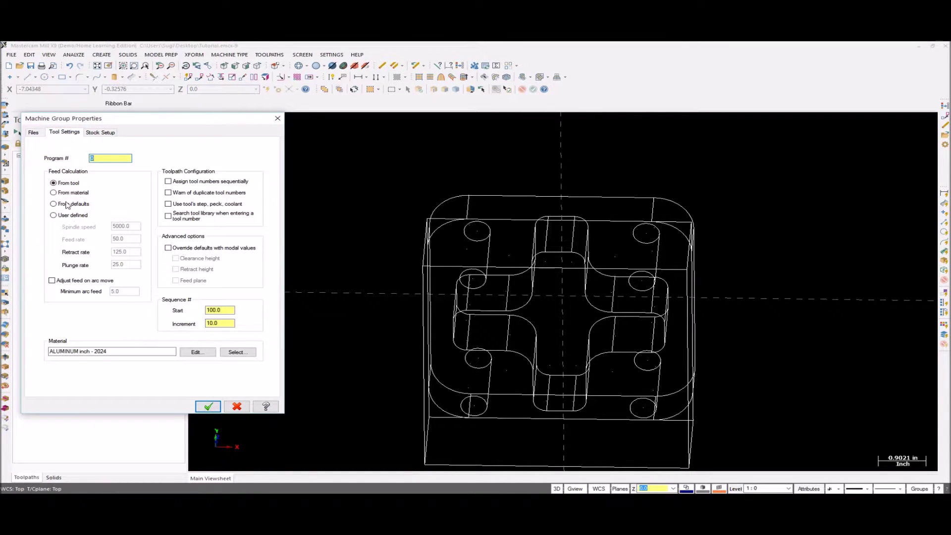
left_click(169, 182)
left_click(168, 193)
left_click(169, 203)
left_click(168, 249)
left_click(176, 259)
left_click(176, 269)
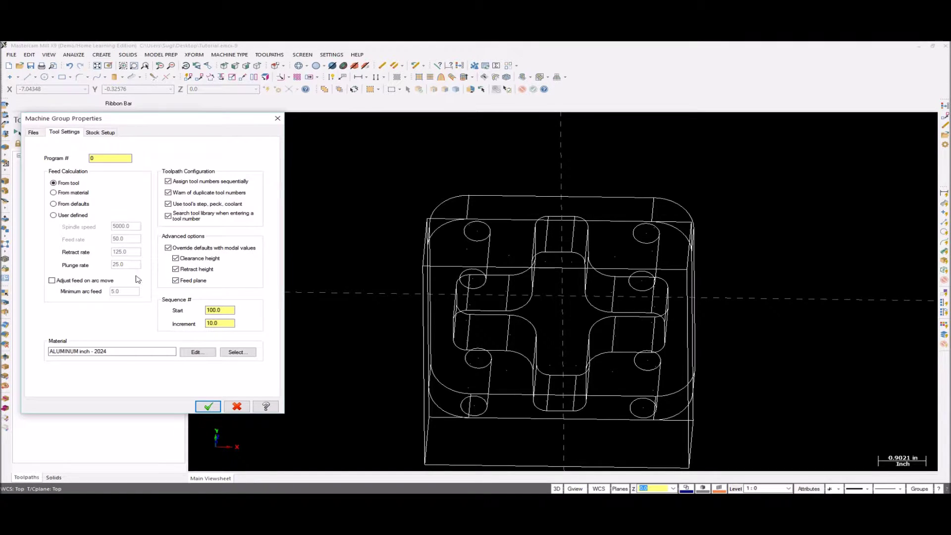
Turn on the stock display and size the rectangular stock from a bounding box around all entities
left_click(99, 133)
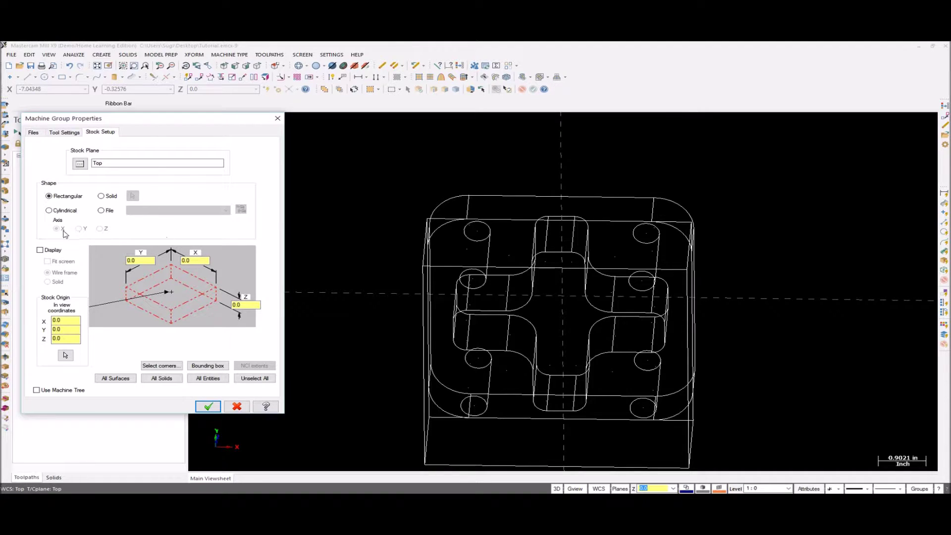
left_click(39, 250)
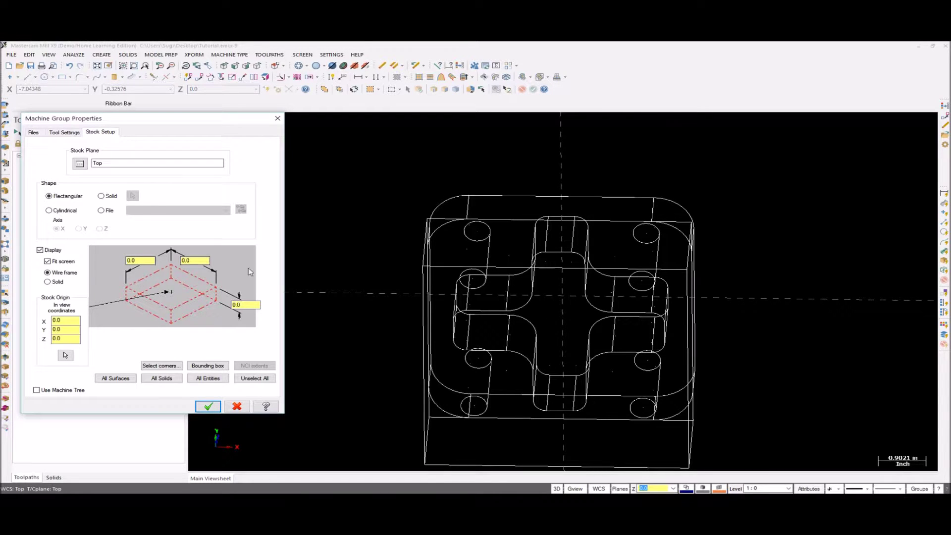
left_click(208, 366)
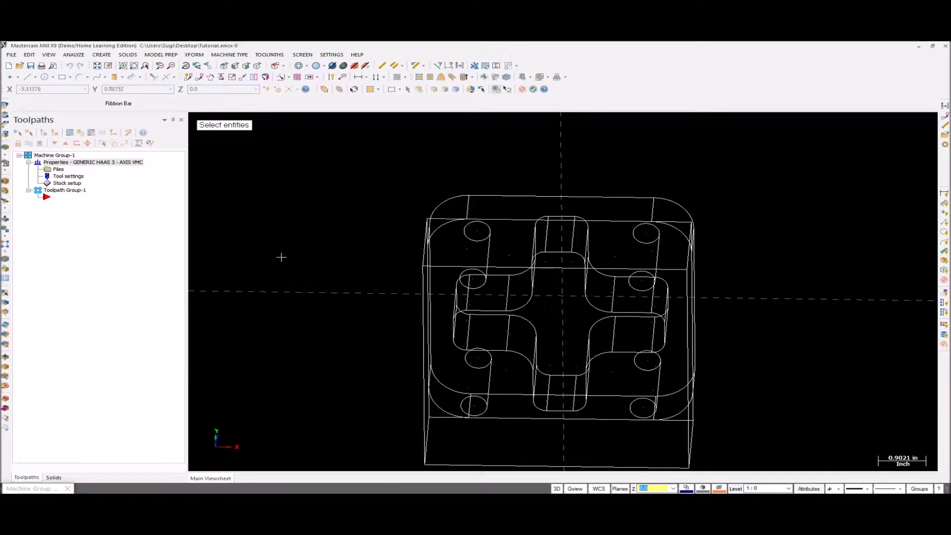
key("ctrl+a")
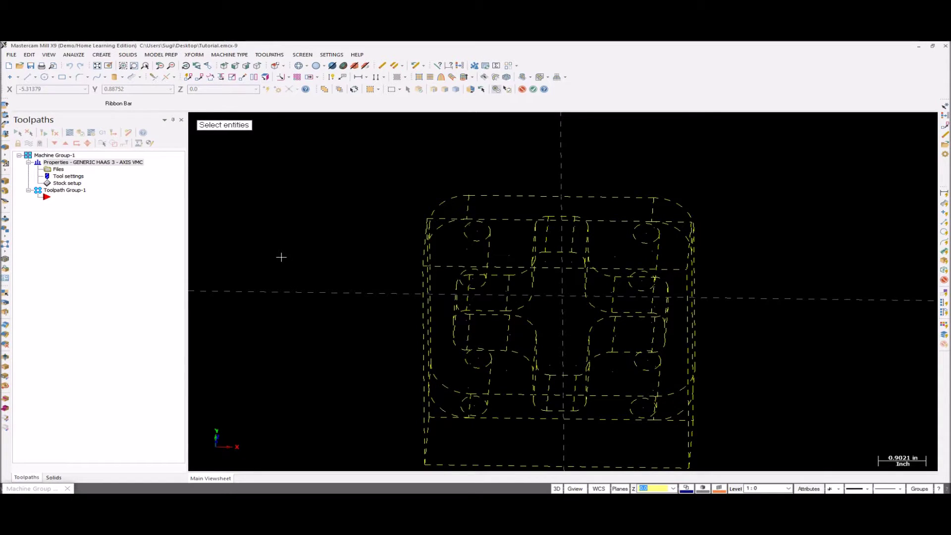
key("Return")
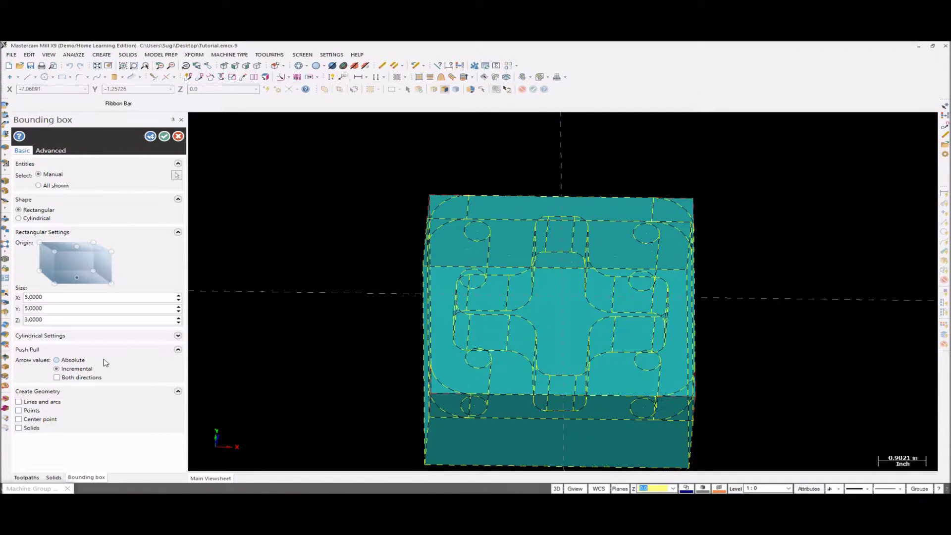
left_click(62, 361)
left_click(164, 136)
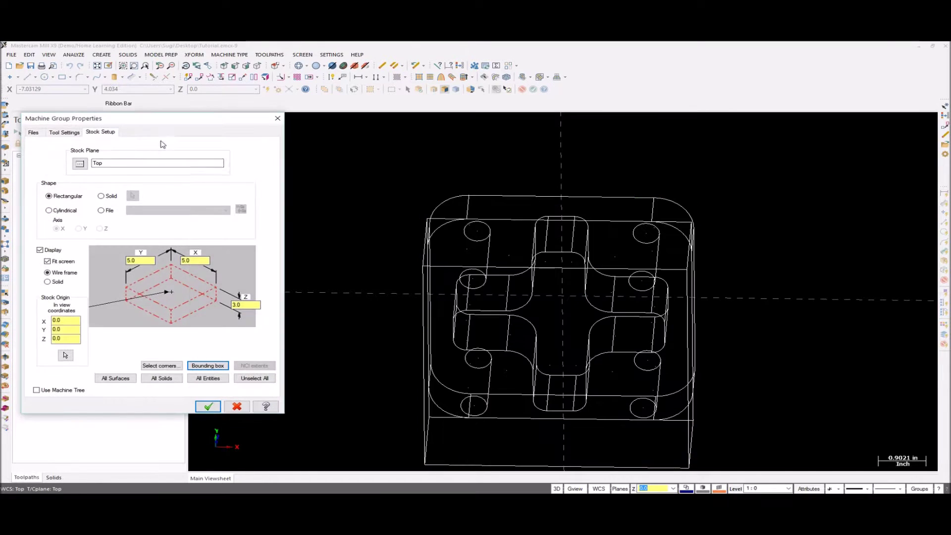
Set the stock origin's Z to 0.1, adjust the stock dimensions and apply the machine group properties
left_click(66, 339)
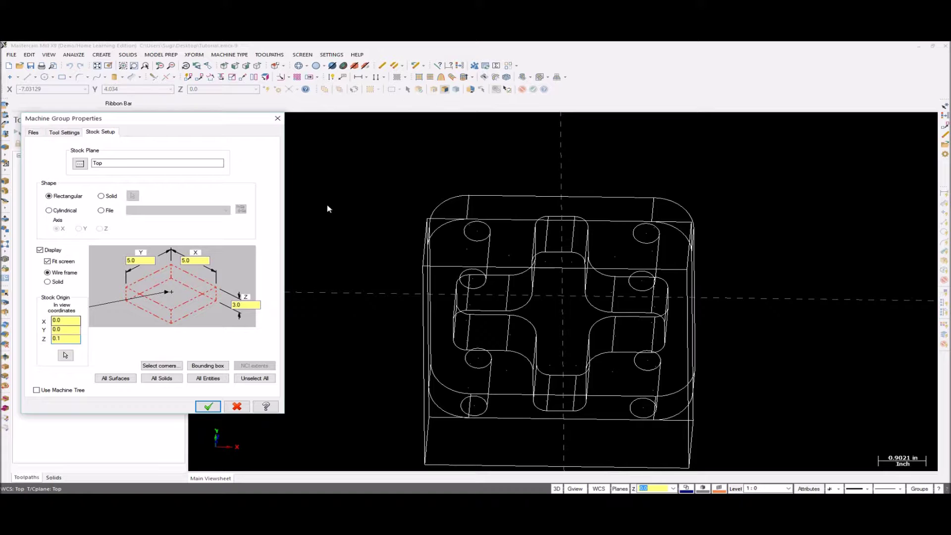
left_click(248, 304)
left_click(140, 260)
left_click(208, 407)
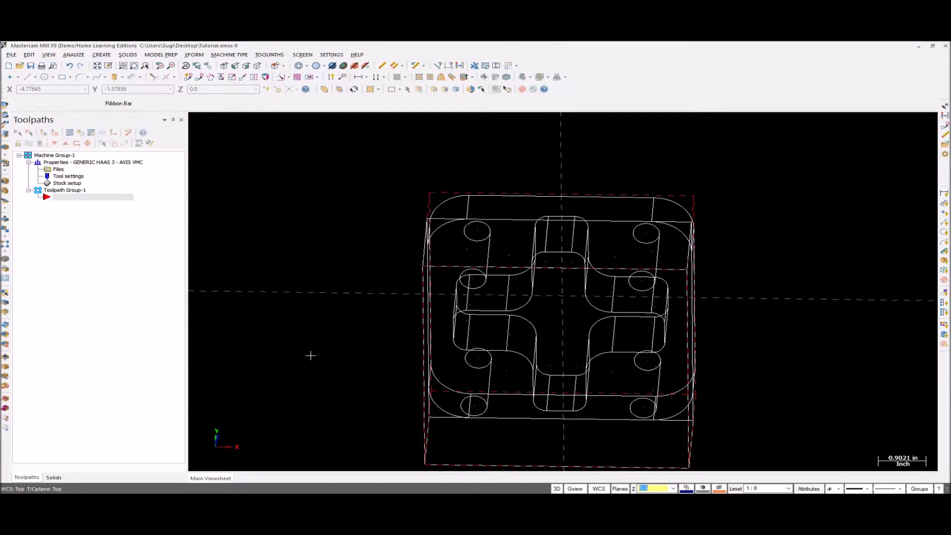
Create a Face toolpath using the rounded outer profile at the part's top as the chain
key("alt+2")
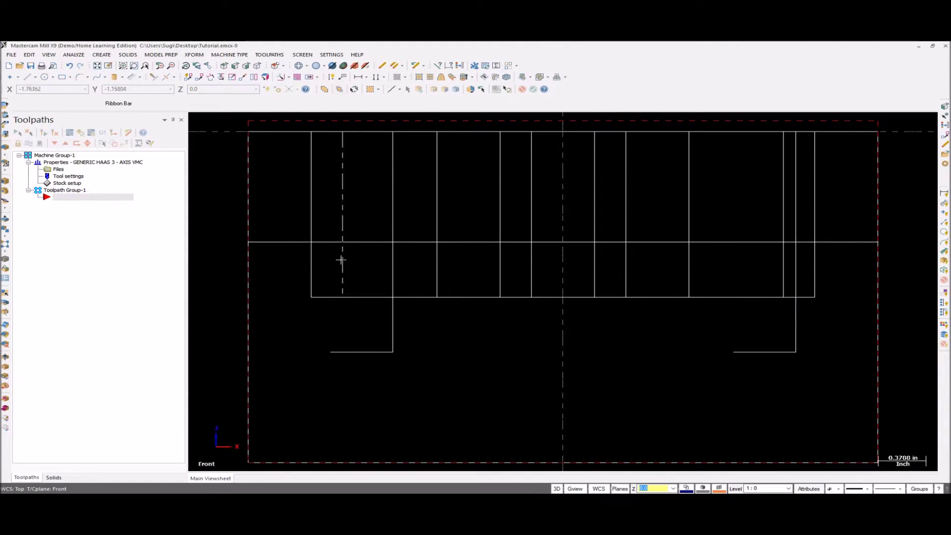
key("alt+1")
middle_click_drag(414, 376, 448, 325)
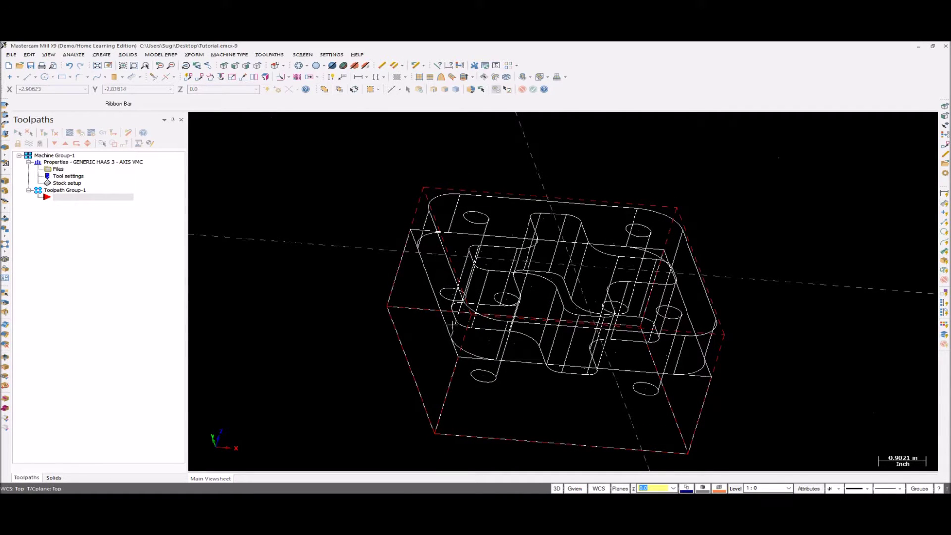
key("alt+7")
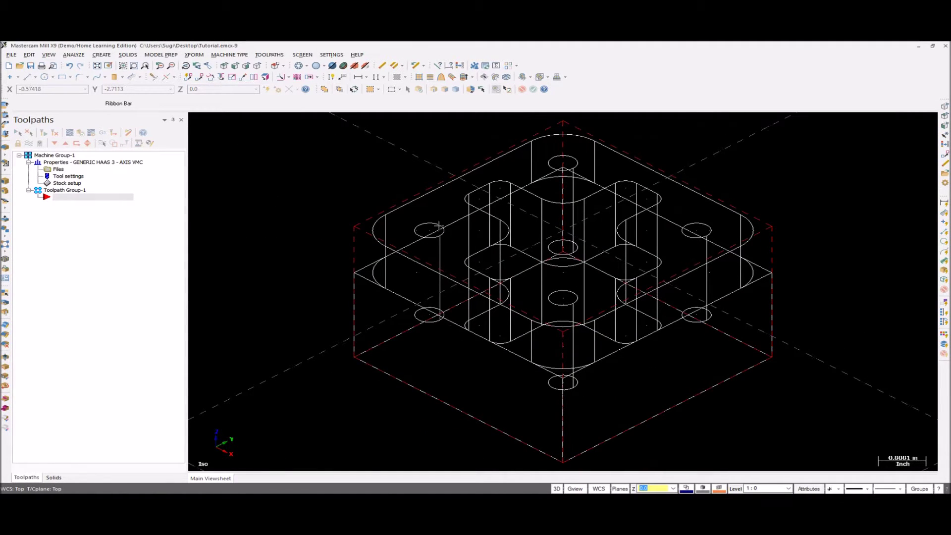
left_click(269, 55)
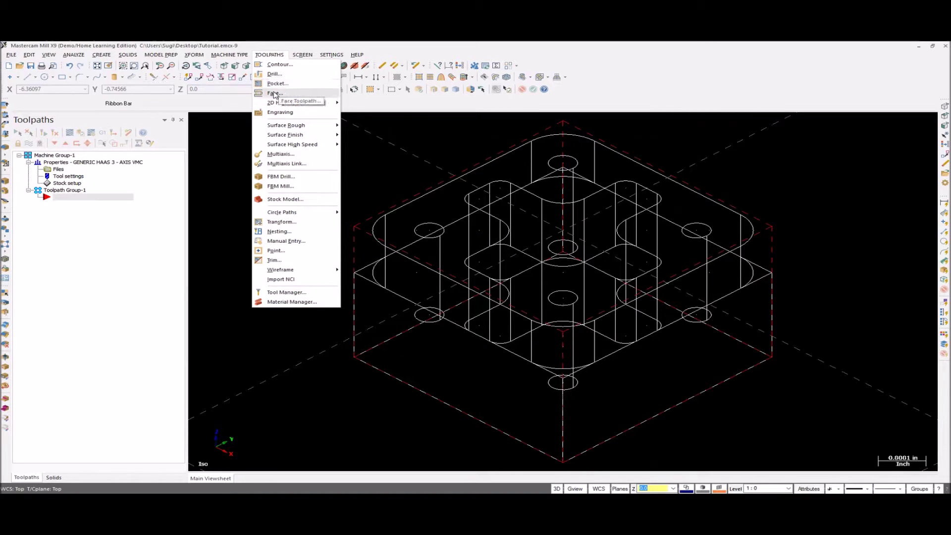
left_click(274, 96)
left_click(70, 178)
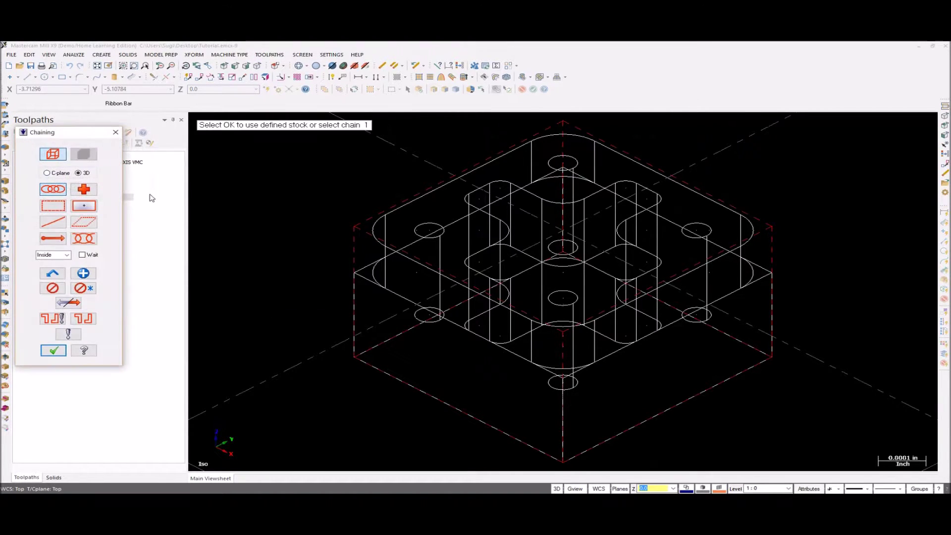
left_click(572, 135)
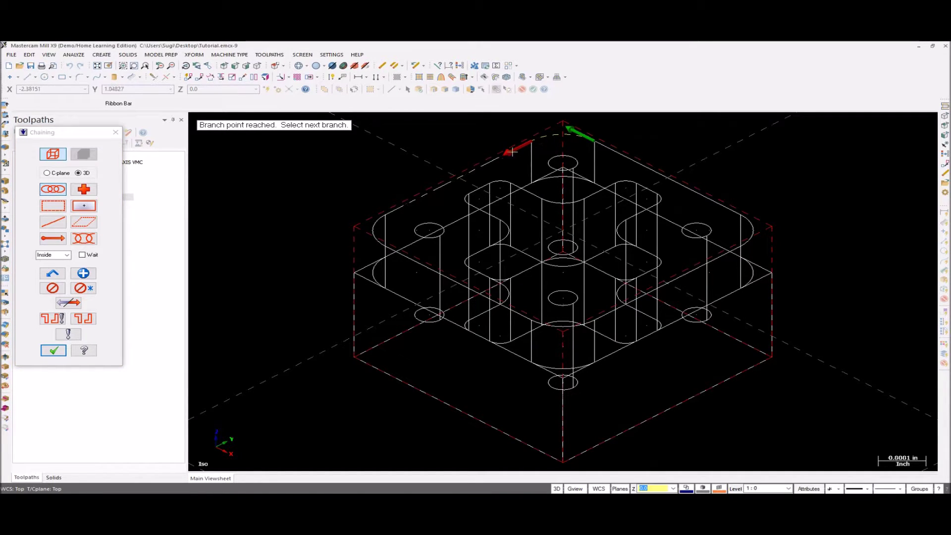
left_click(613, 156)
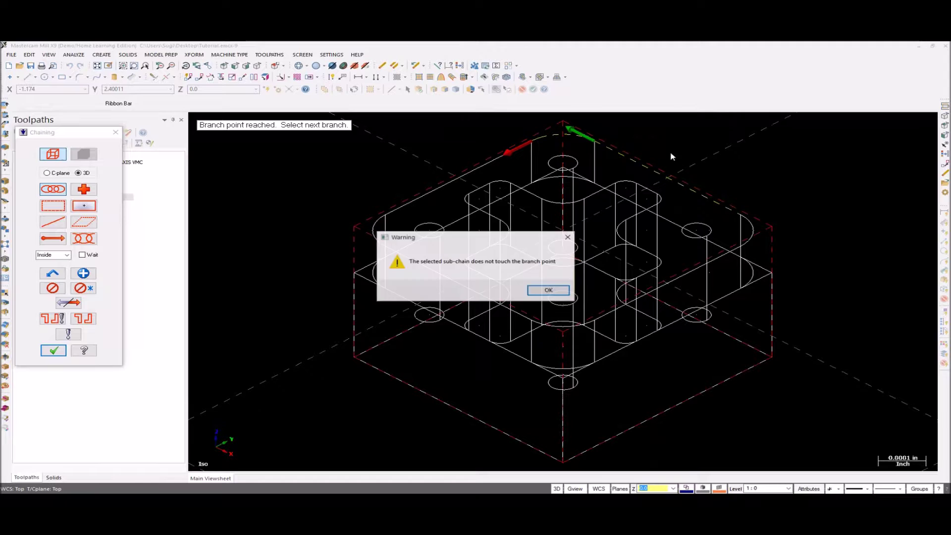
left_click(549, 290)
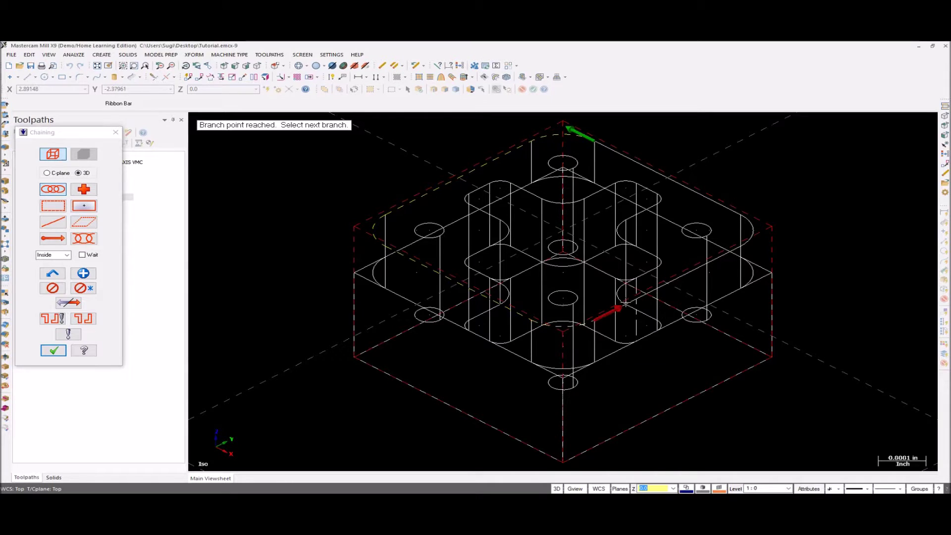
left_click(702, 203)
key("Return")
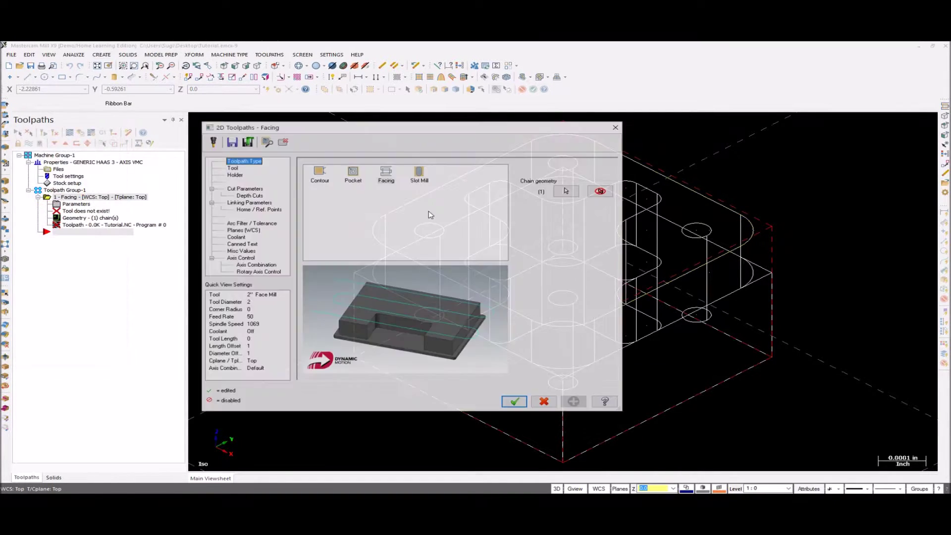
Assign the 2" FACE MILL from the tool library to the facing operation and set its feed rate to 10
left_click(232, 168)
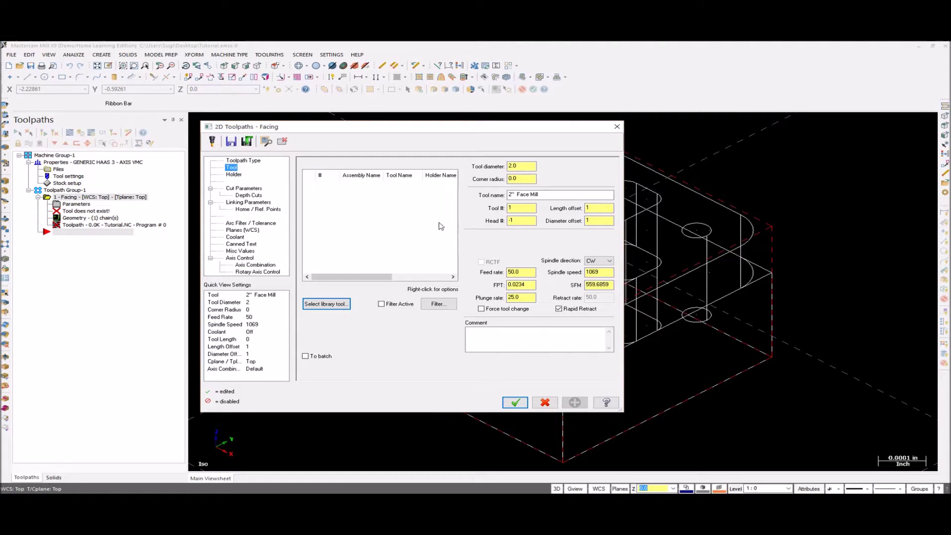
left_click(333, 304)
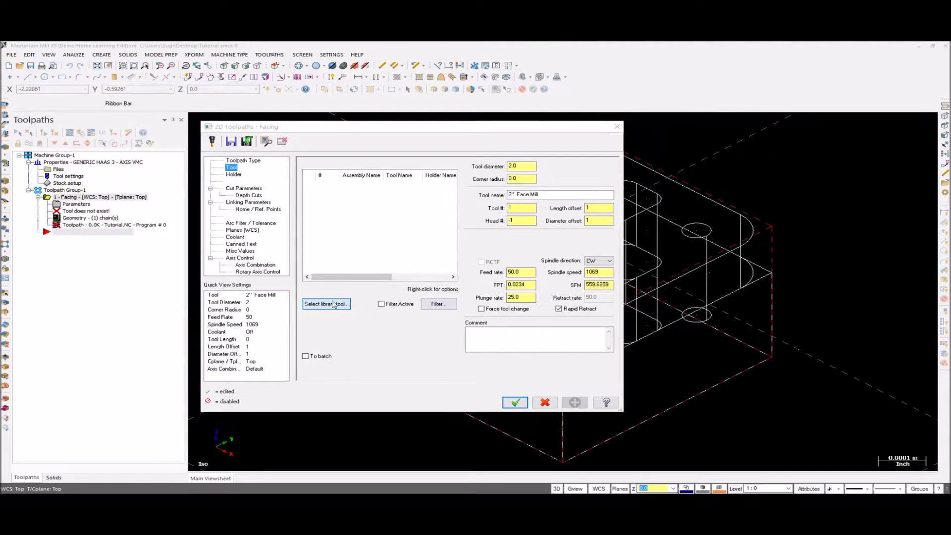
left_click(135, 176)
left_click(373, 290)
left_click(531, 221)
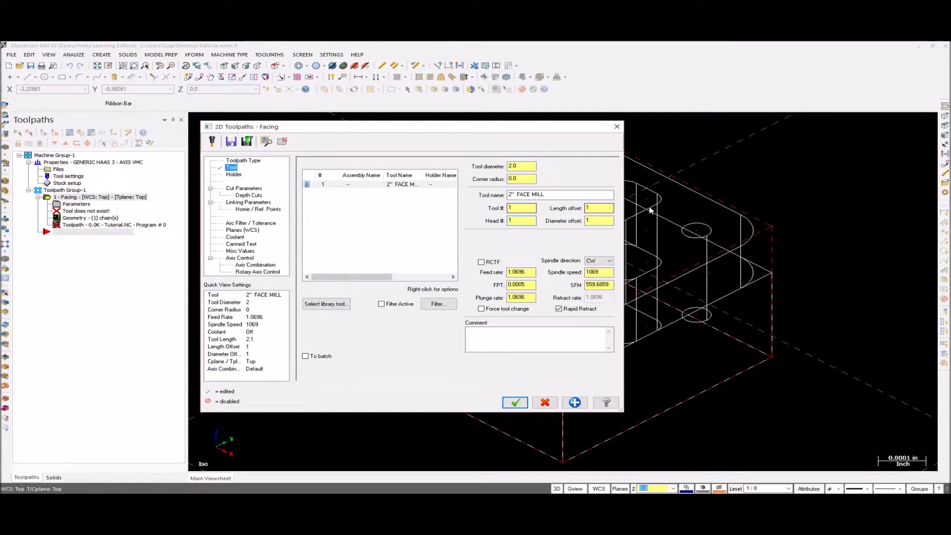
left_click(523, 273)
type("10")
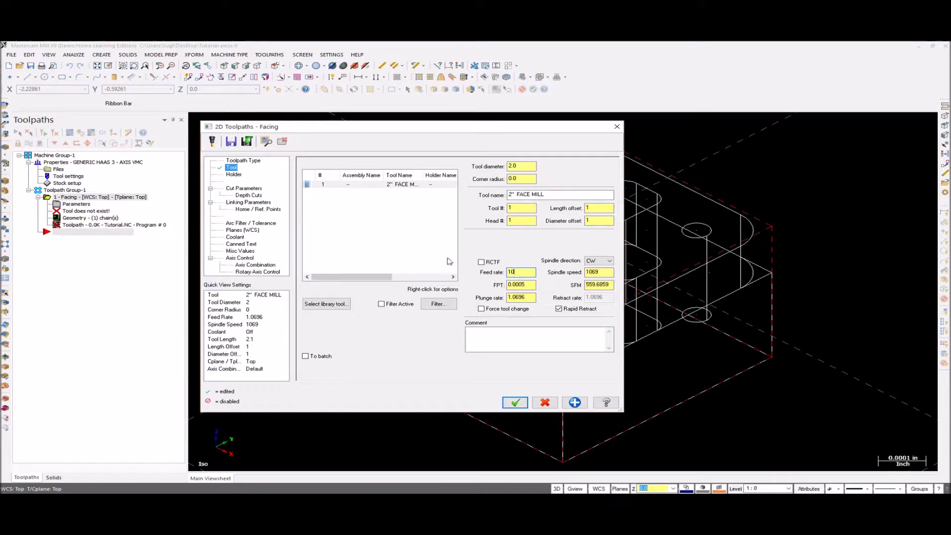
Set the facing operation's cutting style to Zigzag and its stock to leave on floors to 0
left_click(244, 189)
left_click(407, 177)
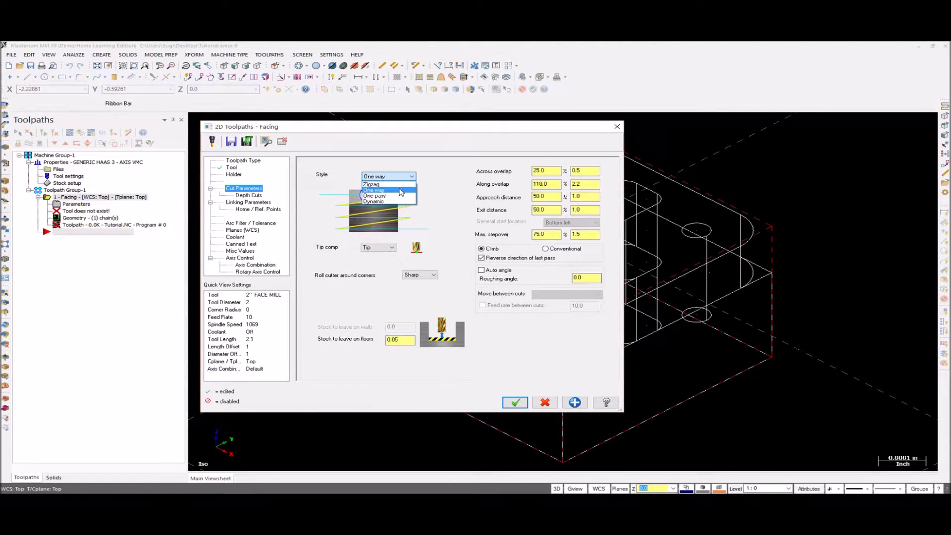
left_click(402, 192)
double_click(409, 341)
type("0")
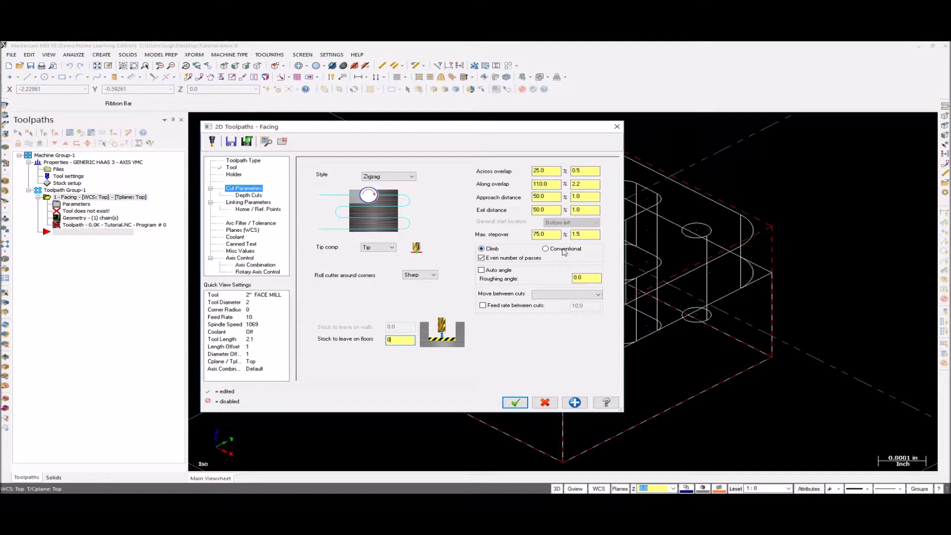
Enable the facing operation's clearance at 2.0 and make its retract, feed plane and depth values absolute
left_click(252, 196)
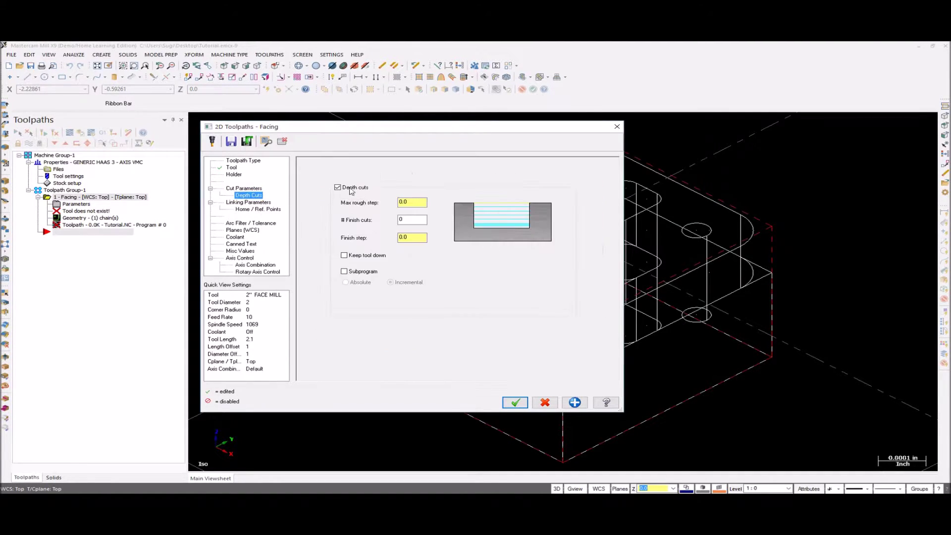
left_click(249, 203)
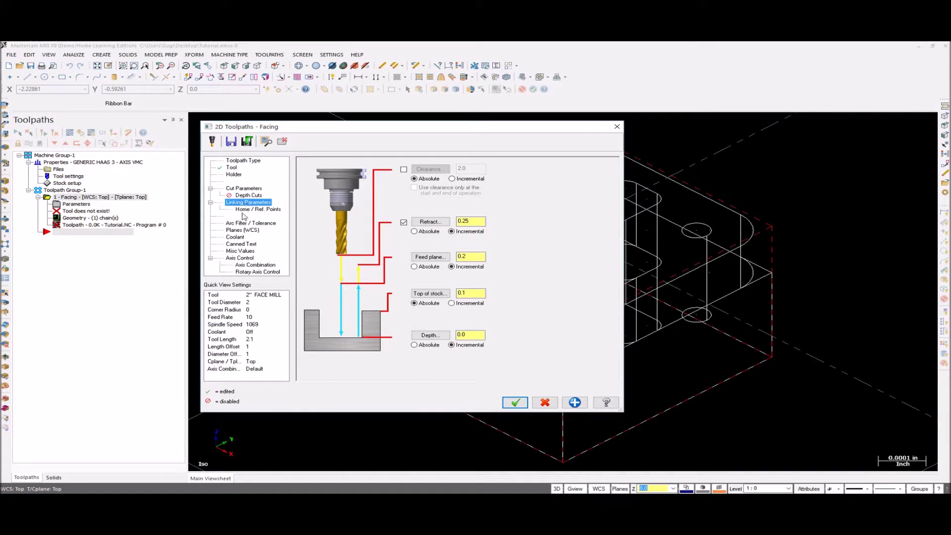
left_click(404, 170)
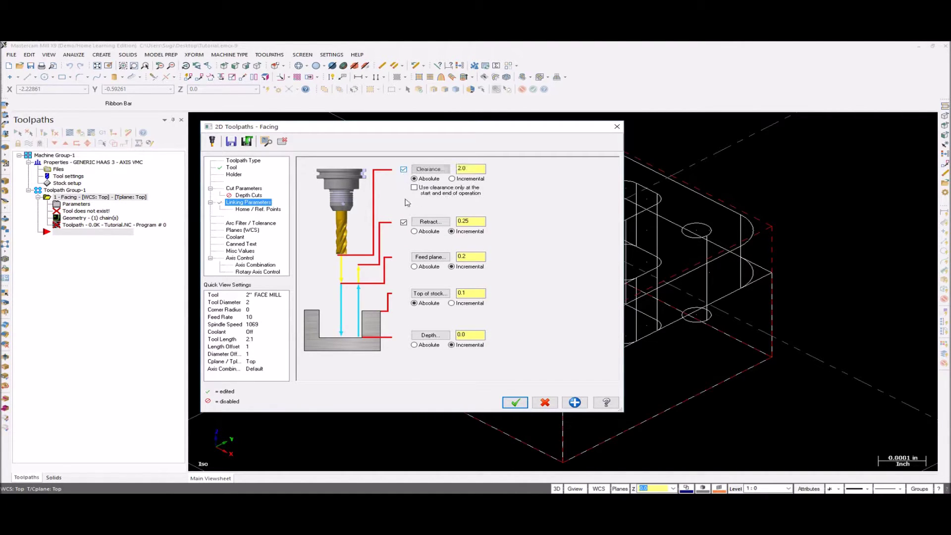
left_click(415, 232)
left_click(414, 267)
left_click(414, 345)
Turn flood coolant on for the facing operation and apply its parameters to generate the toolpath
left_click(263, 225)
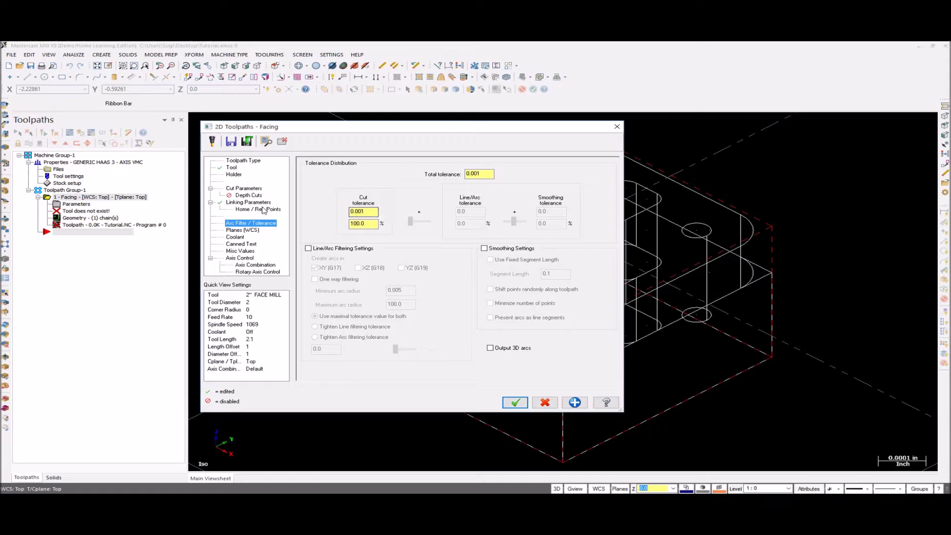
left_click(257, 231)
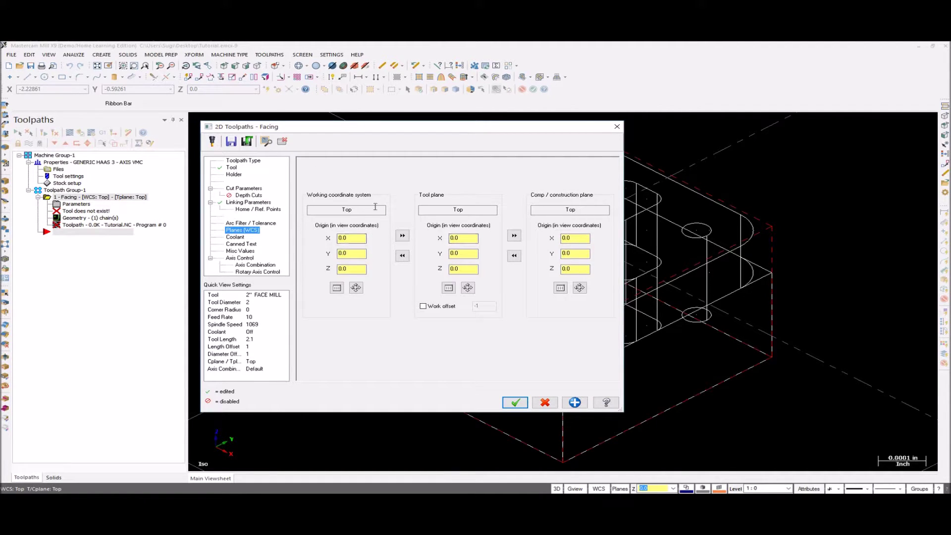
left_click(235, 236)
left_click(479, 210)
left_click(470, 223)
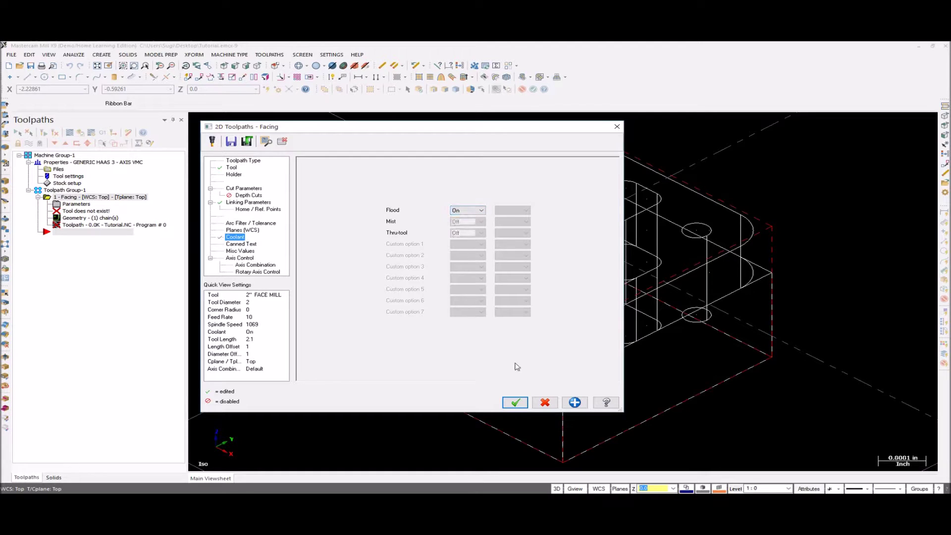
left_click(515, 402)
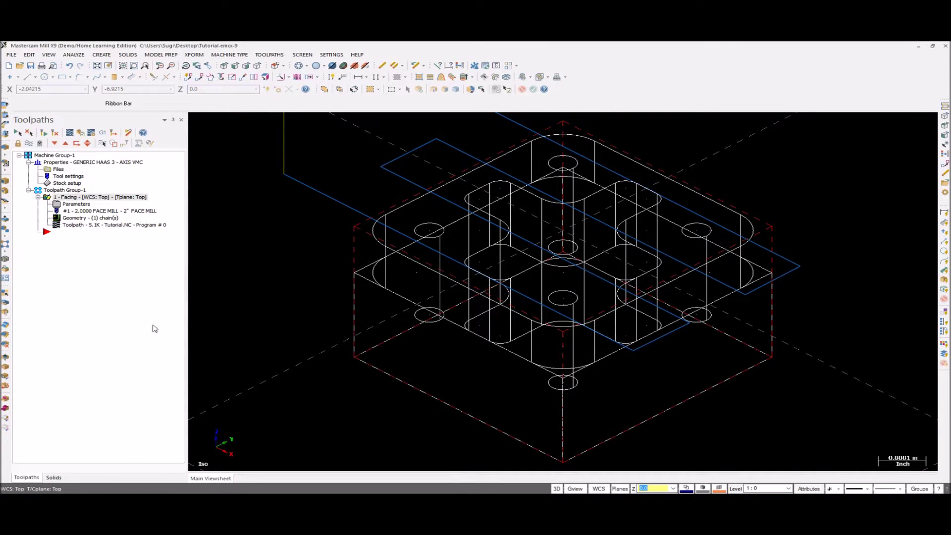
Create a Contour toolpath using the rounded outer profile at the part's top as the chain, picking each branch around the loop
key("alt+2")
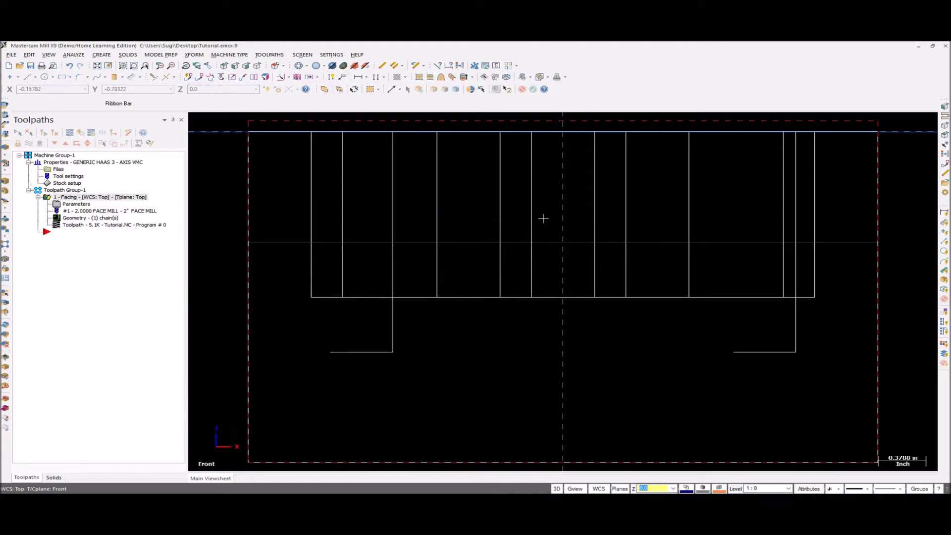
key("alt+7")
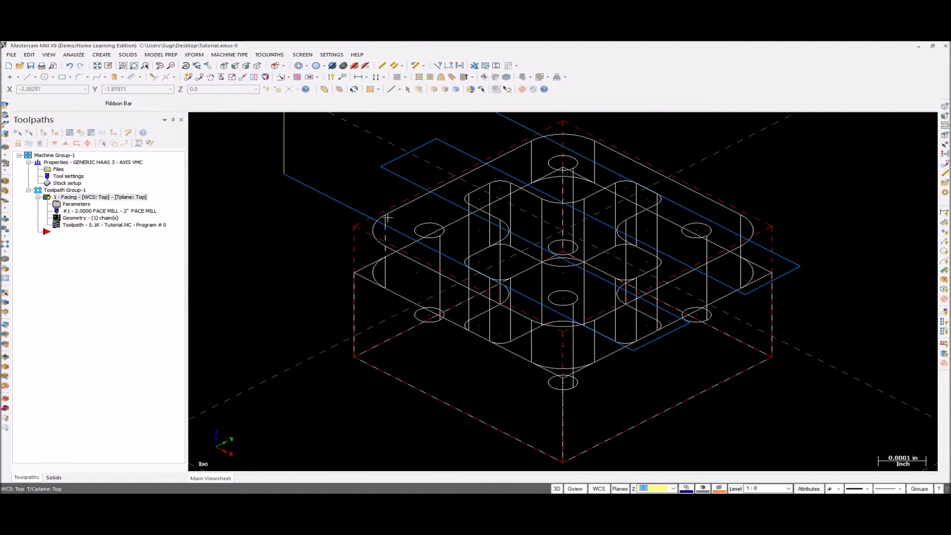
left_click(270, 54)
left_click(293, 65)
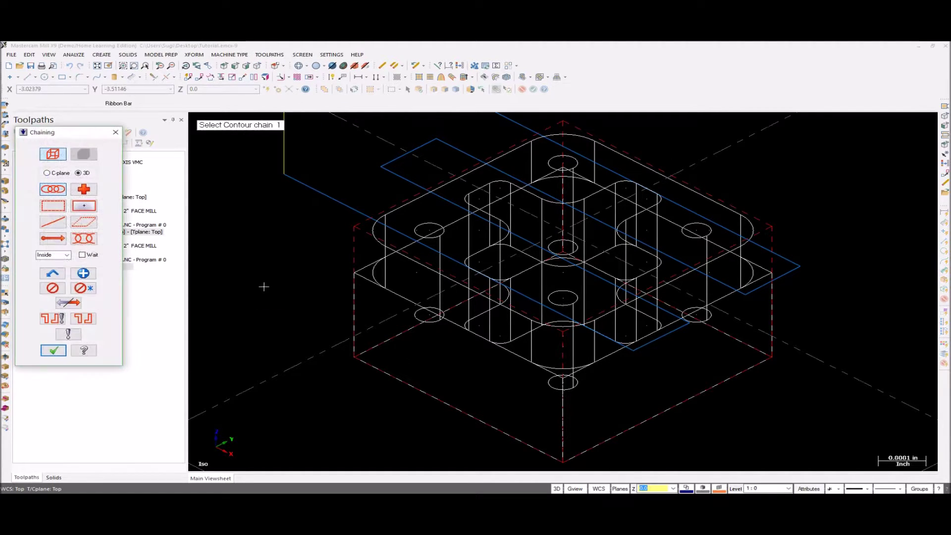
left_click(403, 206)
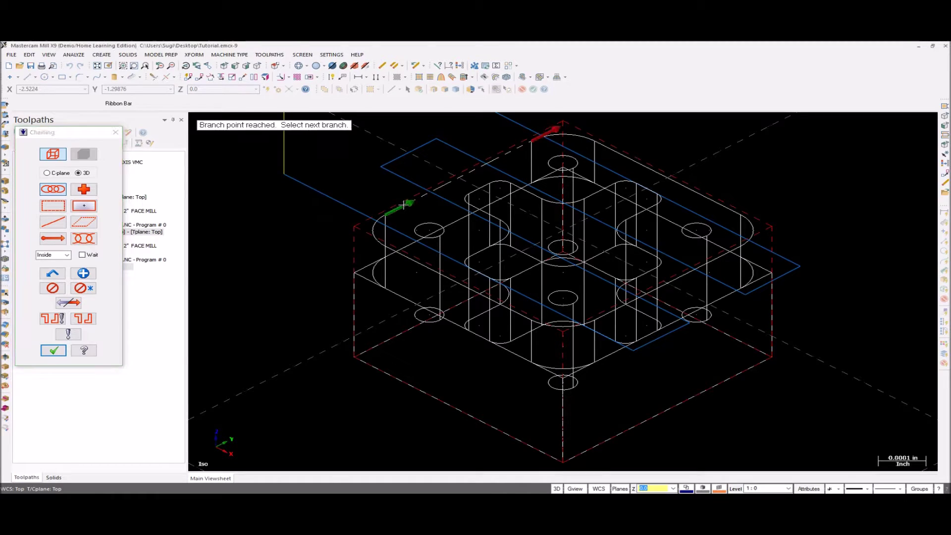
left_click(571, 135)
left_click(625, 154)
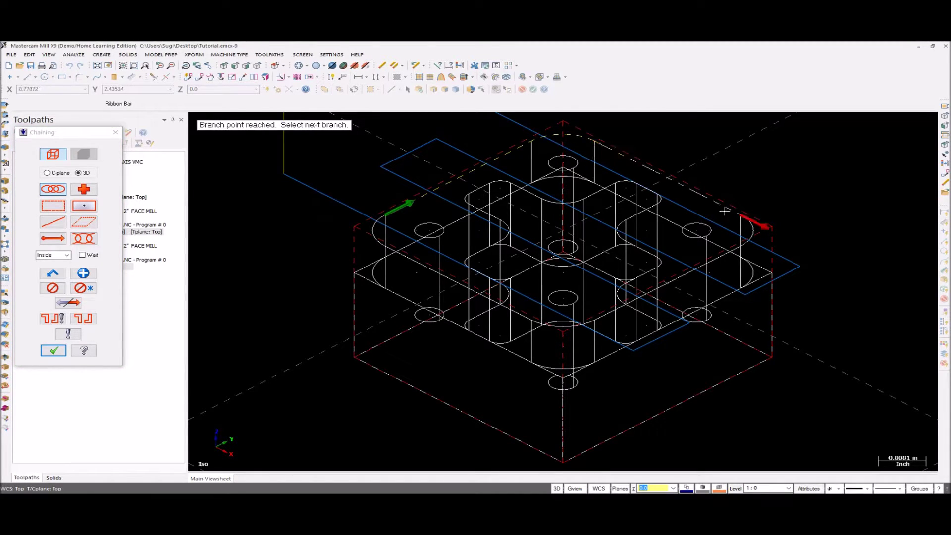
left_click(754, 235)
left_click(644, 296)
left_click(545, 323)
left_click(404, 256)
key("Return")
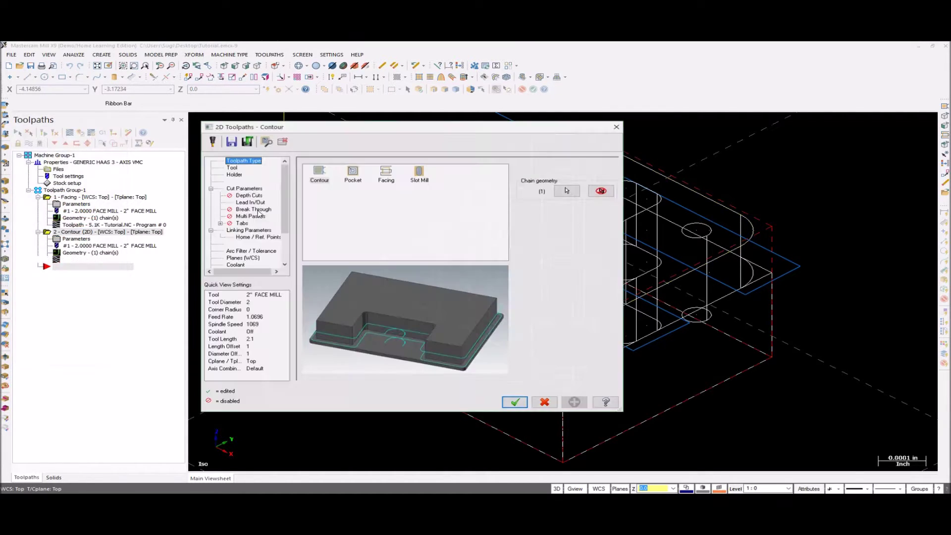
Filter the tool library to flat endmills, assign the 1/2 FLAT ENDMILL to the contour operation and set its feed rate to 10
left_click(231, 168)
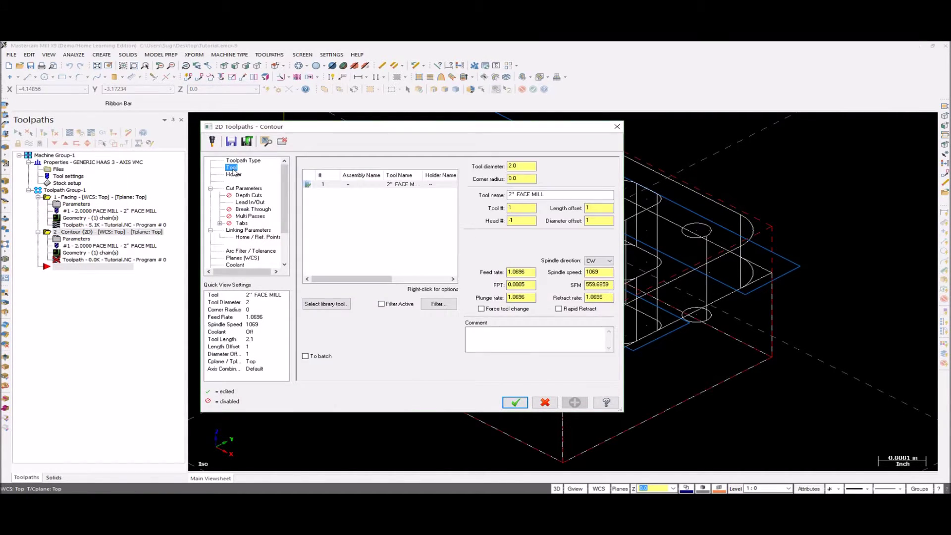
left_click(438, 304)
left_click(128, 243)
left_click(41, 163)
left_click(289, 284)
left_click(326, 304)
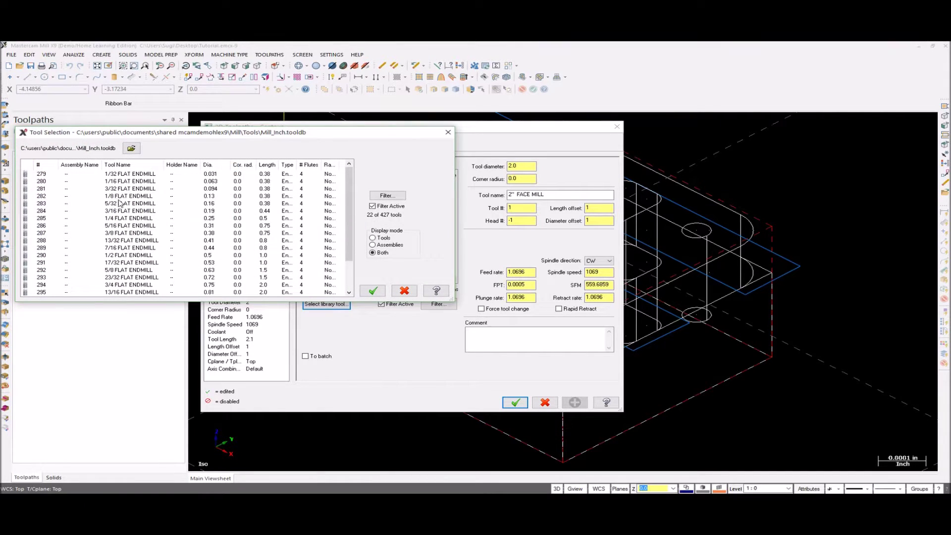
left_click(119, 256)
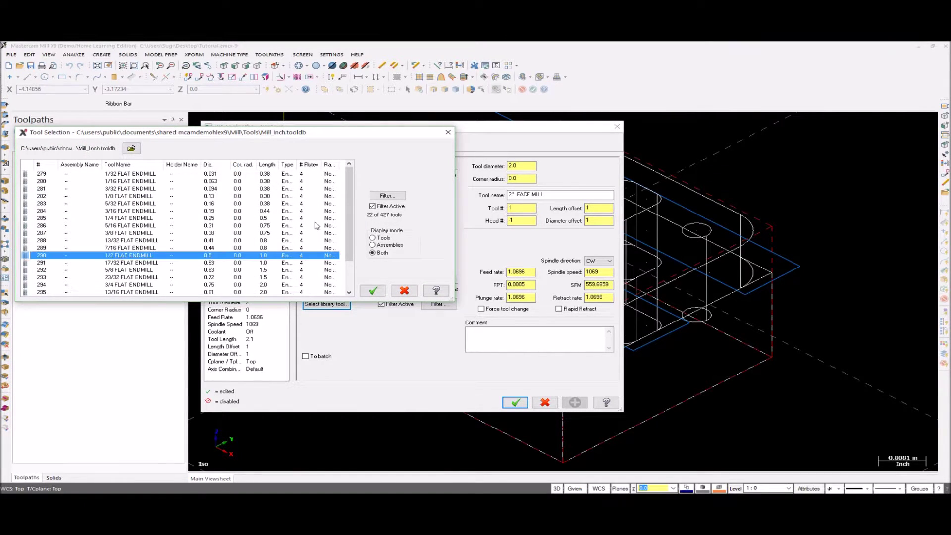
left_click(373, 291)
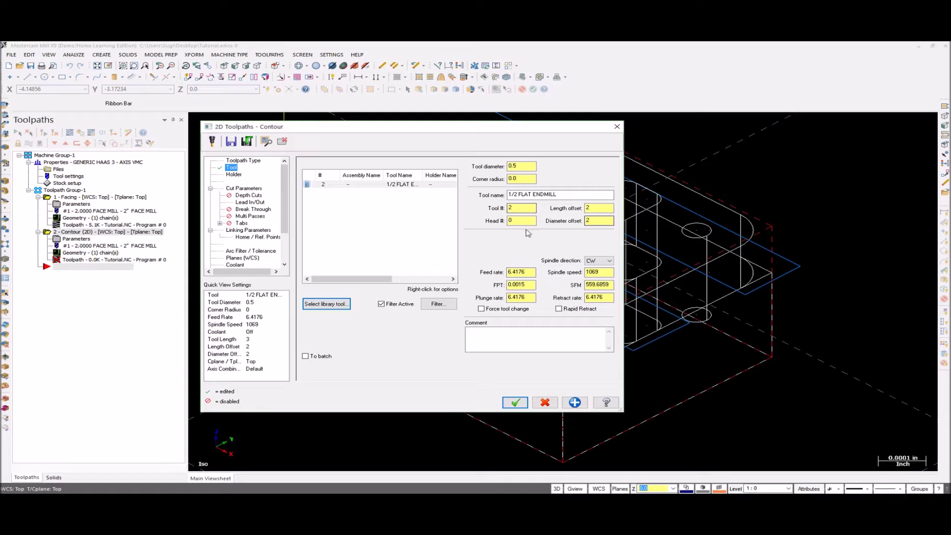
double_click(514, 272)
type("10")
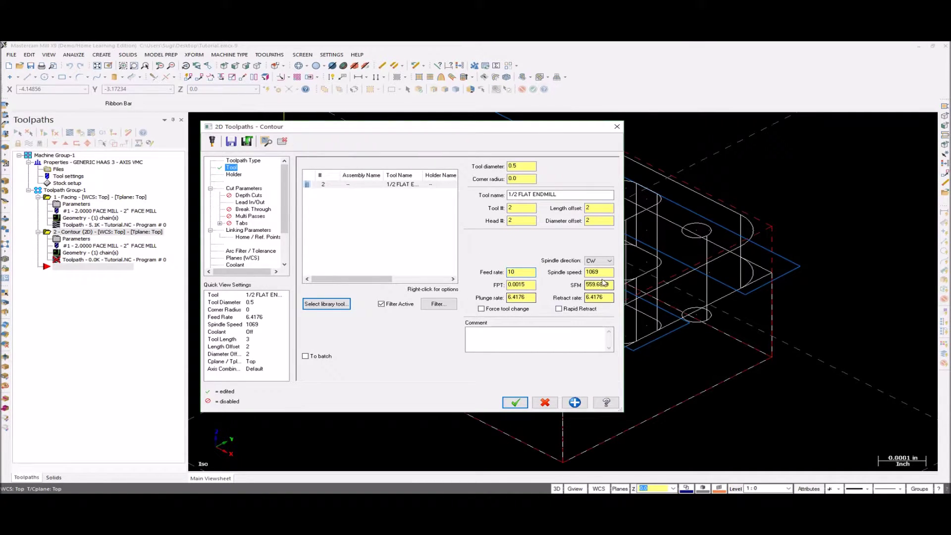
Enable depth cuts for the contour operation with a 0.25 max rough step and keep the tool down between cuts
left_click(258, 188)
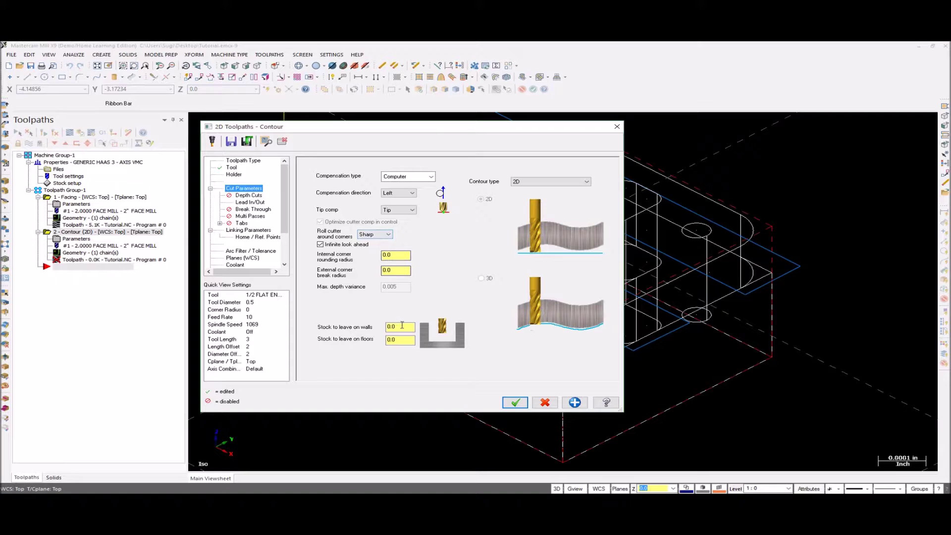
left_click(259, 197)
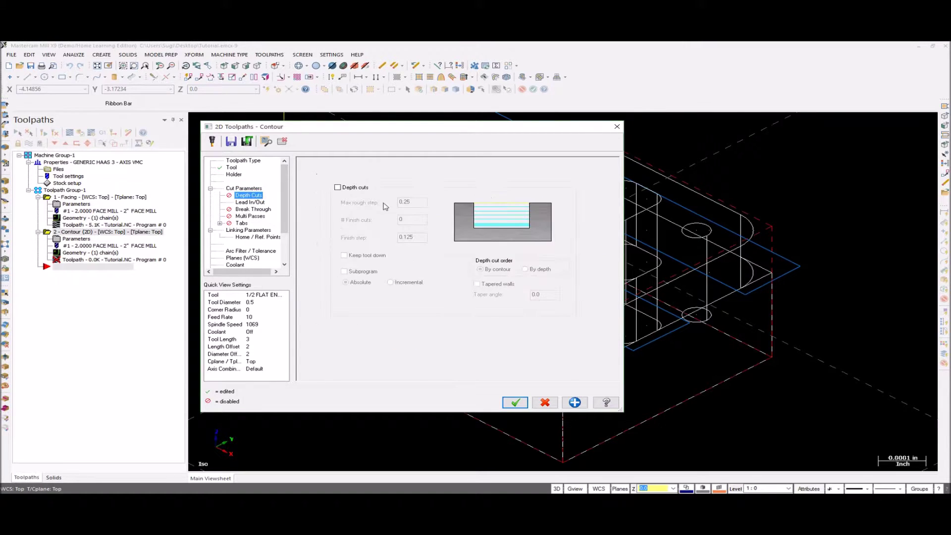
left_click(253, 216)
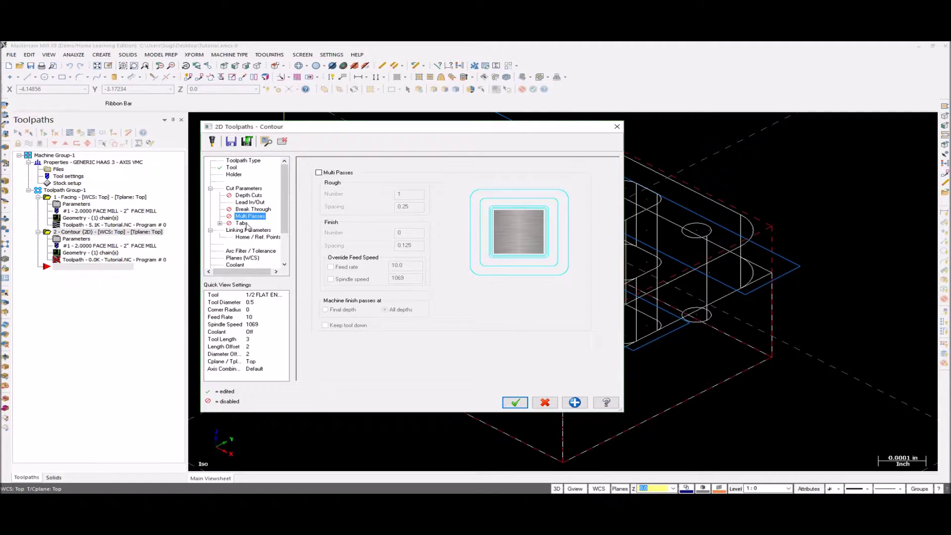
left_click(243, 231)
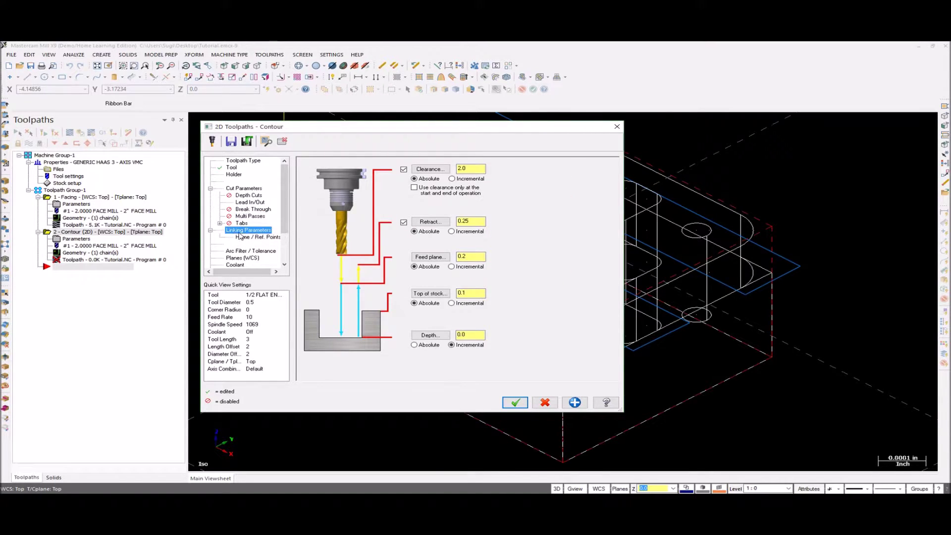
left_click(248, 196)
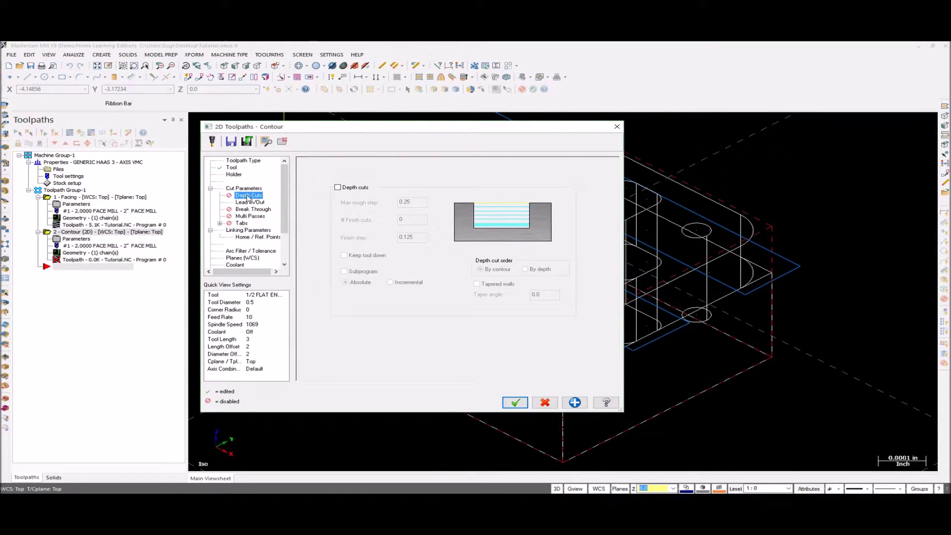
left_click(337, 187)
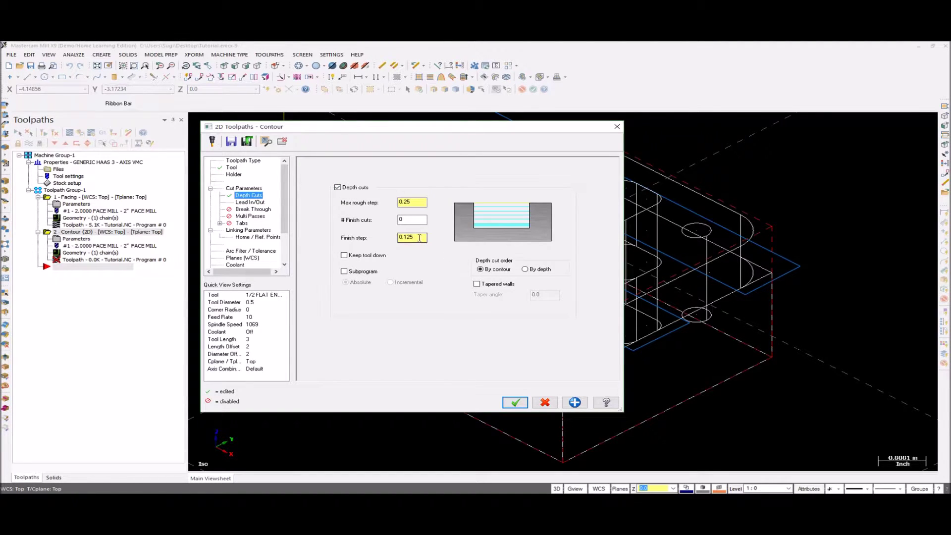
left_click(343, 256)
Set the contour operation's top of stock to 0 and define its cutting depth as an absolute value
left_click(248, 231)
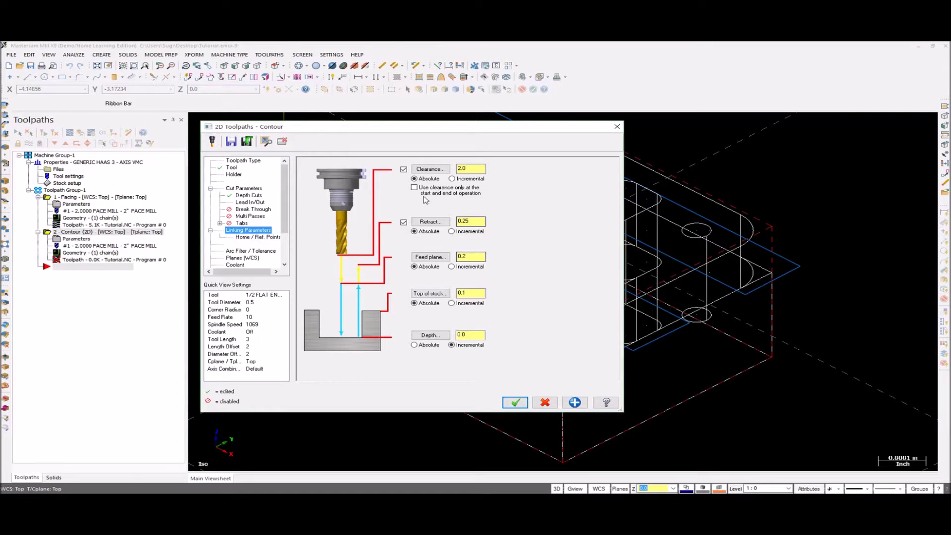
double_click(470, 334)
double_click(470, 293)
type("0")
left_click(472, 336)
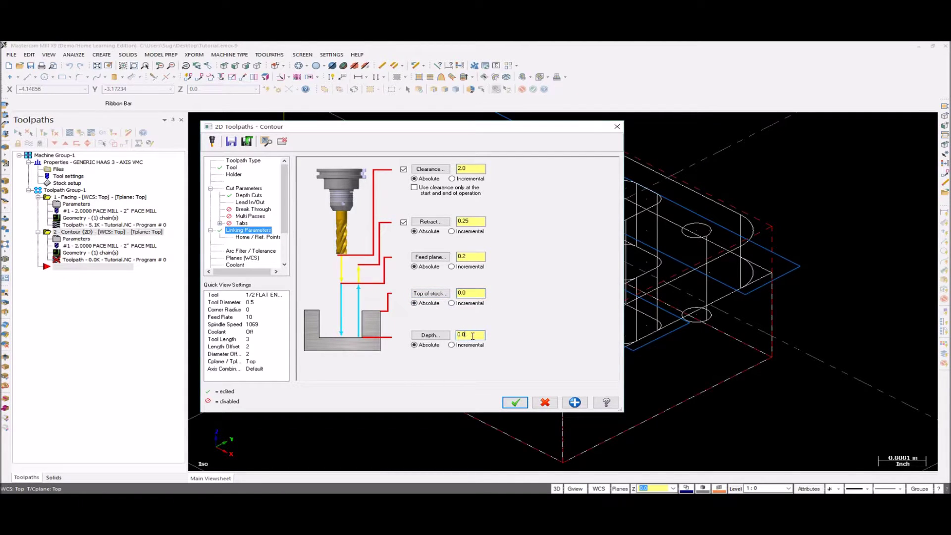
Turn flood coolant on for the contour operation and apply its parameters to generate the toolpath
left_click(244, 258)
left_click(235, 265)
left_click(466, 215)
left_click(466, 227)
left_click(515, 402)
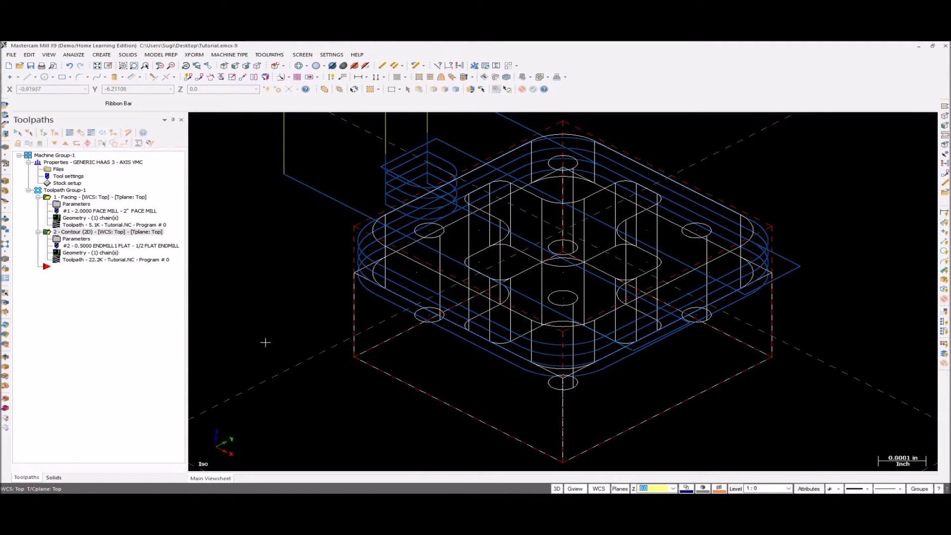
Create a drill toolpath on the four hole circles at the part's upper face, picking them as entities
middle_click_drag(268, 340, 370, 396)
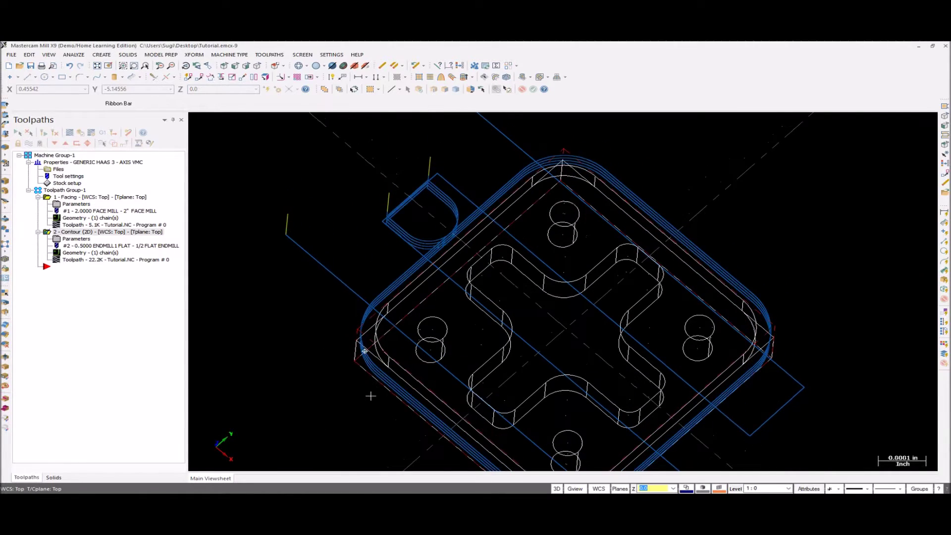
key("alt+1")
middle_click_drag(459, 410, 451, 331)
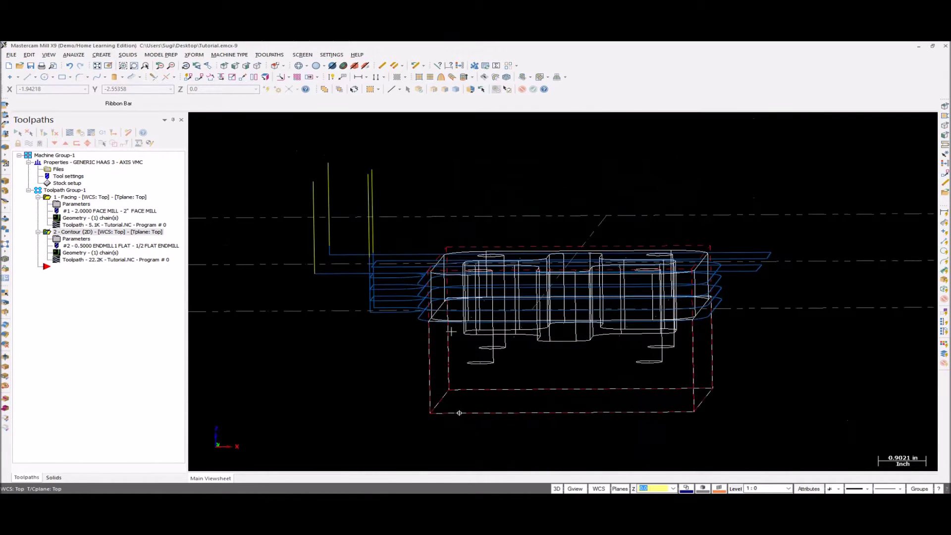
key("alt+2")
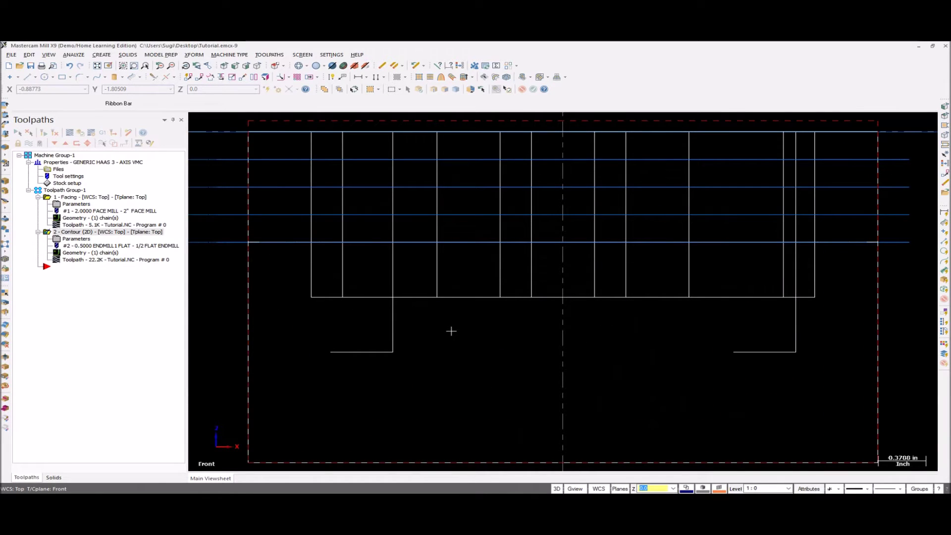
key("alt+7")
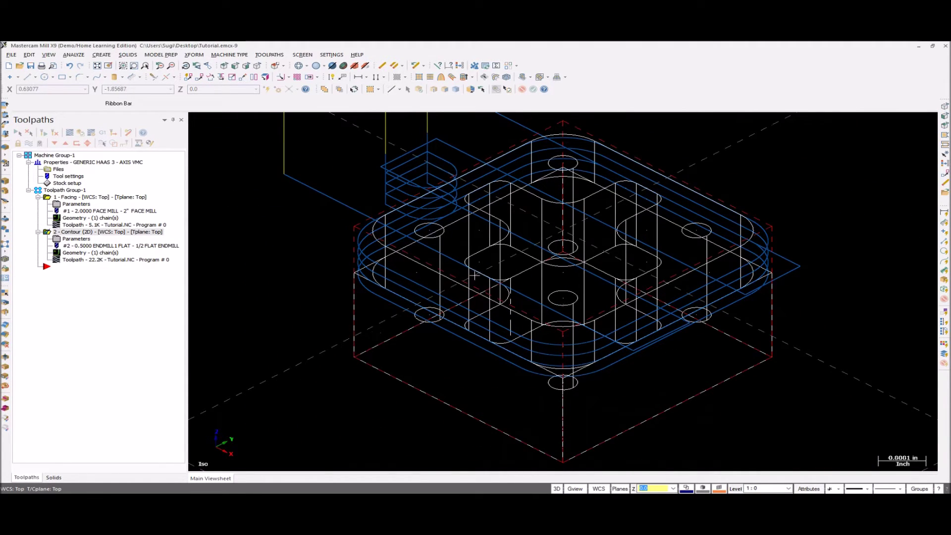
left_click(277, 55)
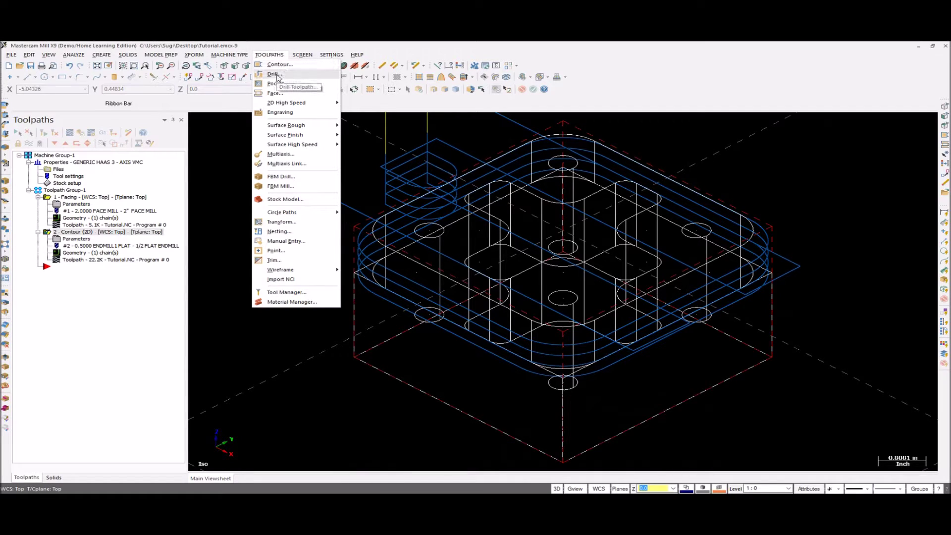
left_click(276, 74)
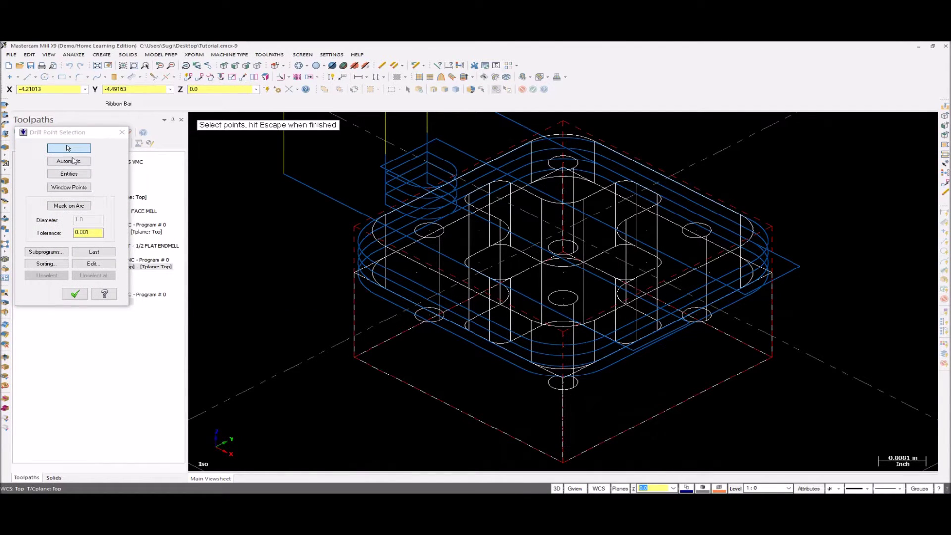
left_click(74, 176)
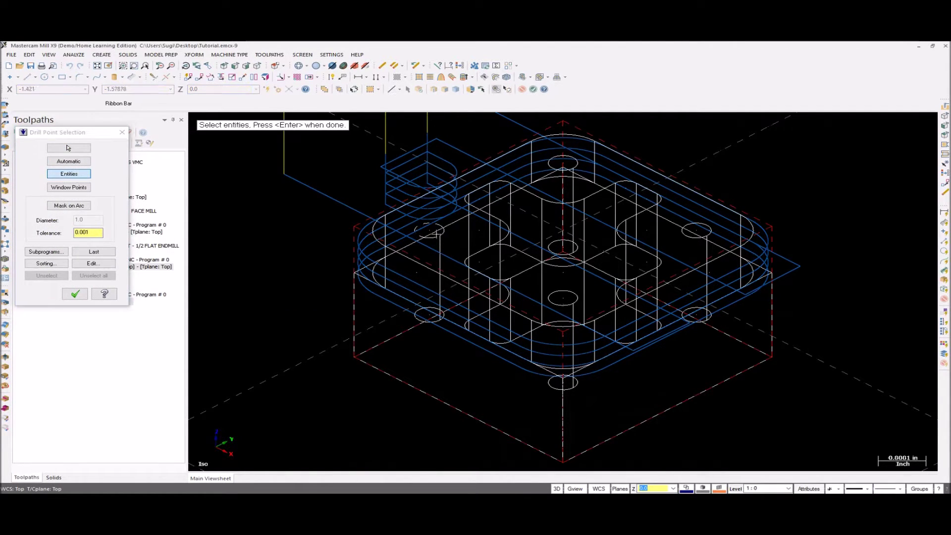
left_click(573, 169)
left_click(692, 239)
left_click(577, 301)
key("Return")
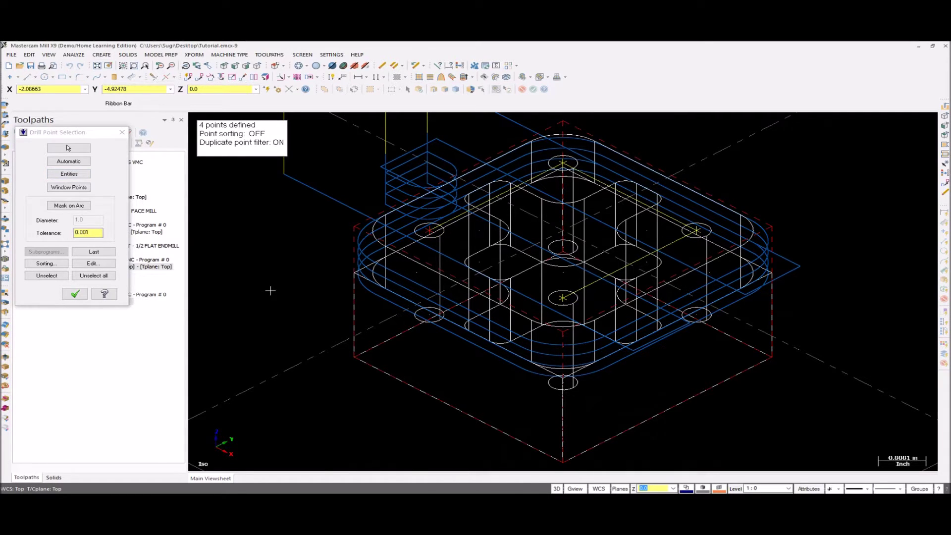
left_click(75, 294)
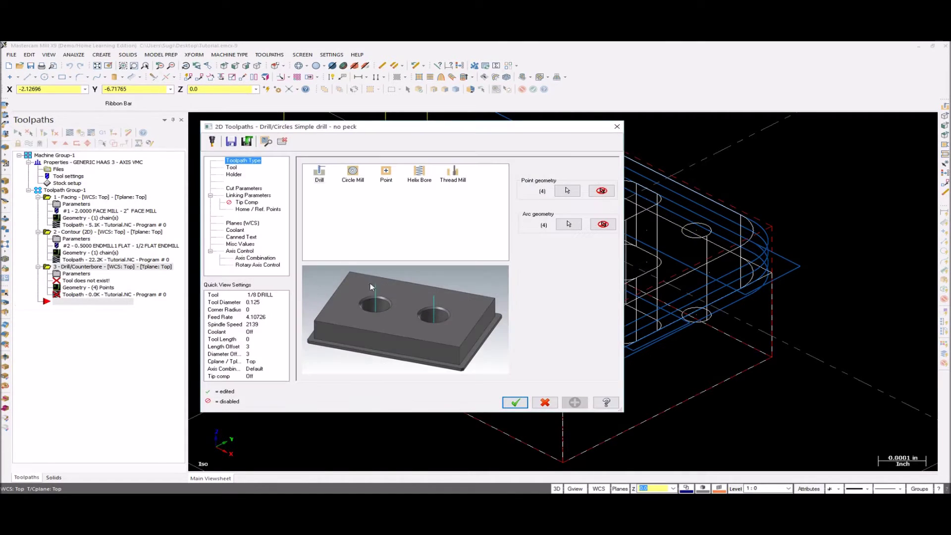
Filter the tool library to center drills and assign the 1 CENTER DRILL to the drill operation
left_click(231, 167)
left_click(438, 303)
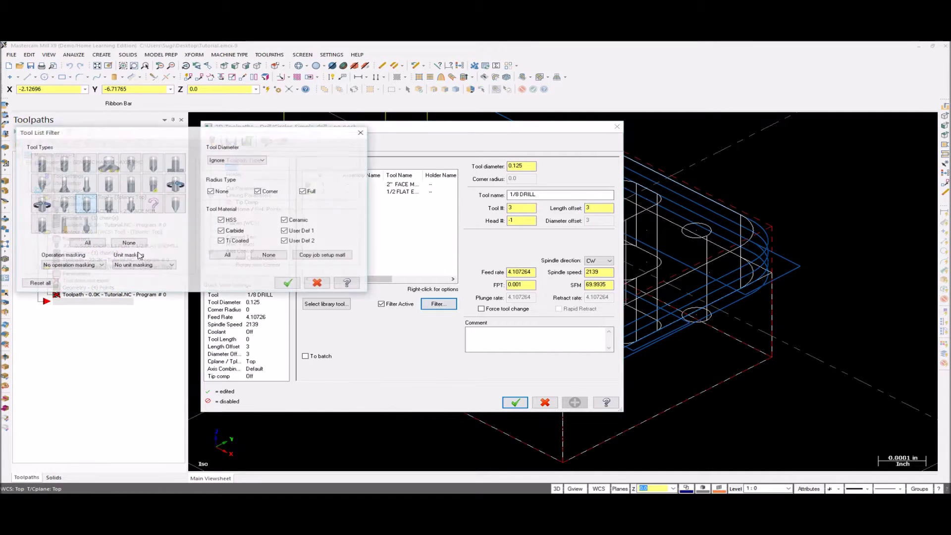
left_click(135, 245)
left_click(64, 206)
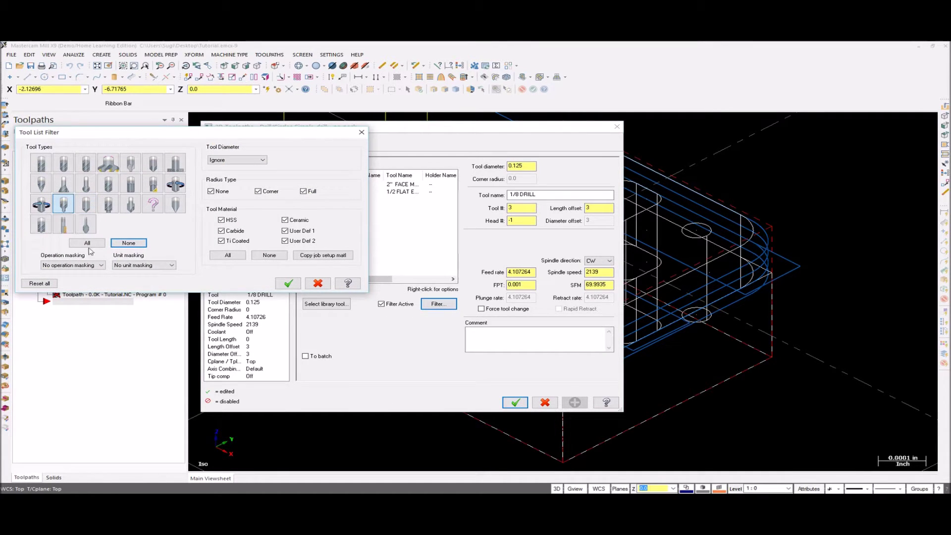
left_click(285, 285)
left_click(331, 304)
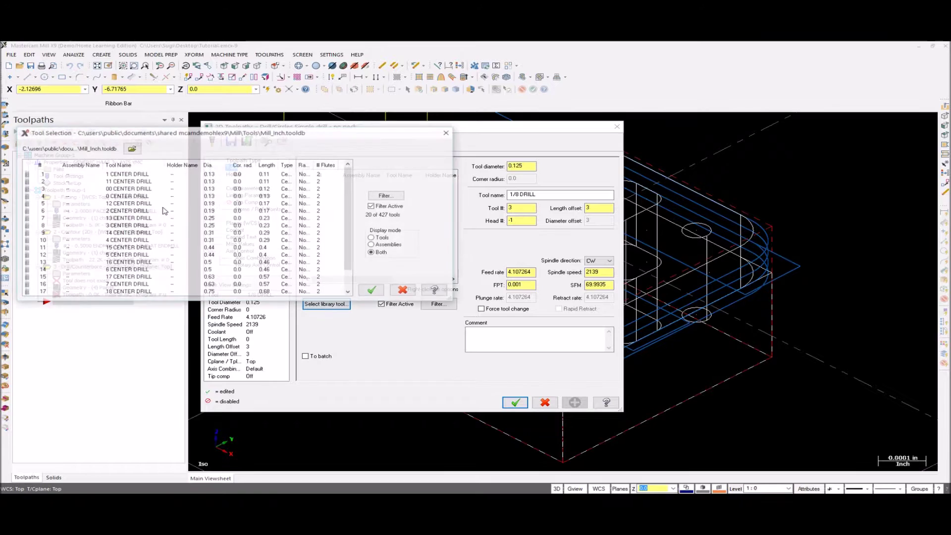
left_click(129, 176)
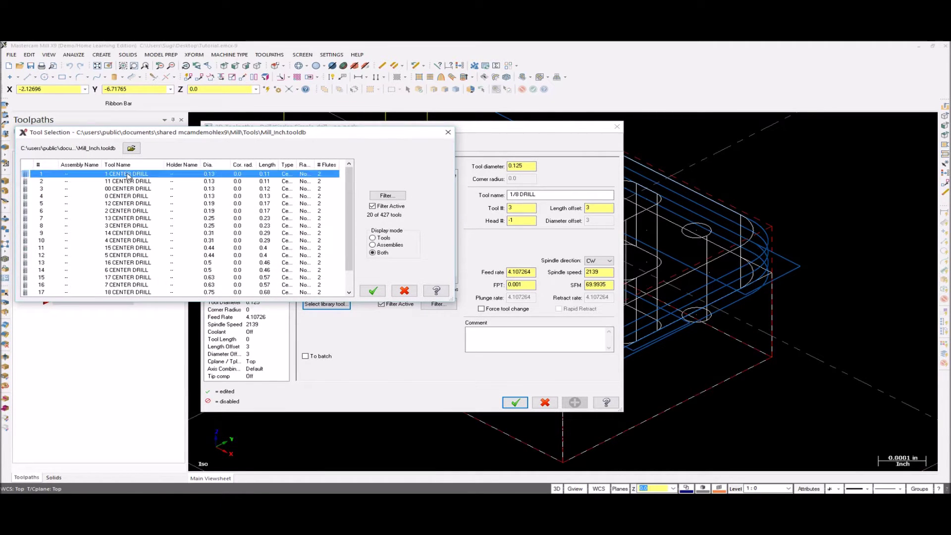
scroll(124, 205, "down", 1)
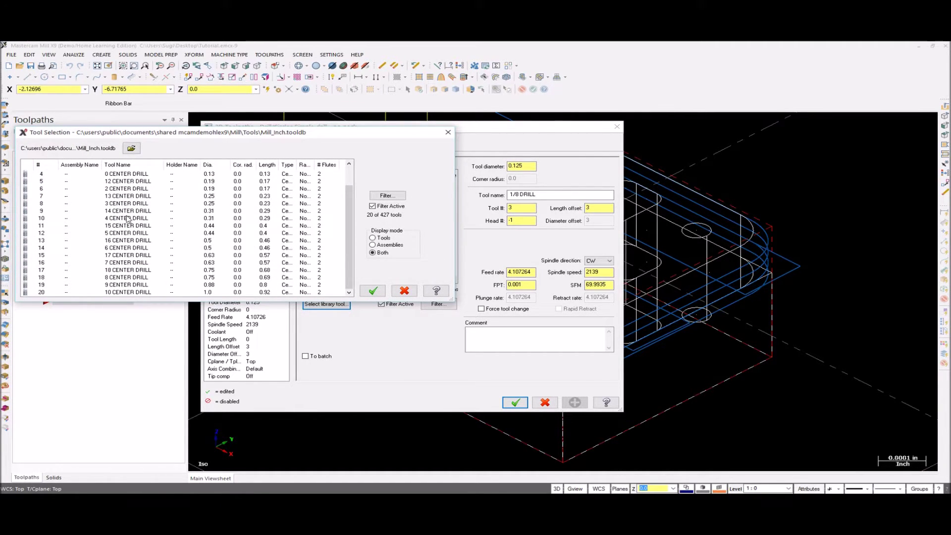
scroll(128, 218, "up", 1)
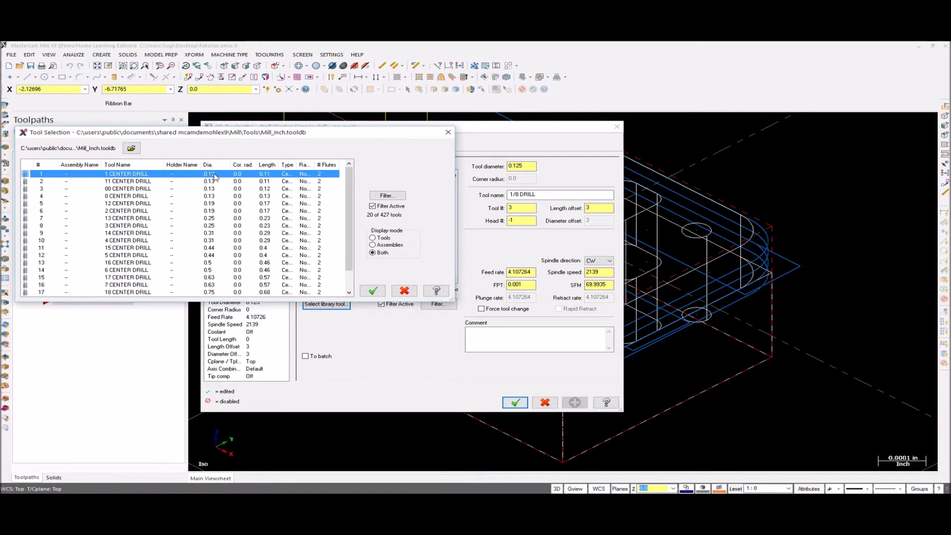
left_click(372, 290)
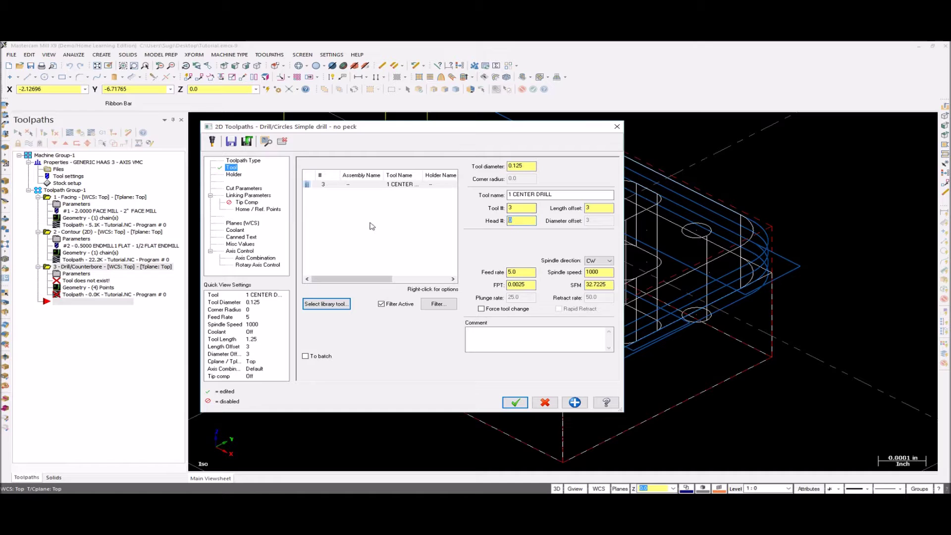
Keep the Drill/Counterbore cycle, enable clearance at 2.0, make the 0.1 retract absolute and set the top of stock to 0
left_click(245, 189)
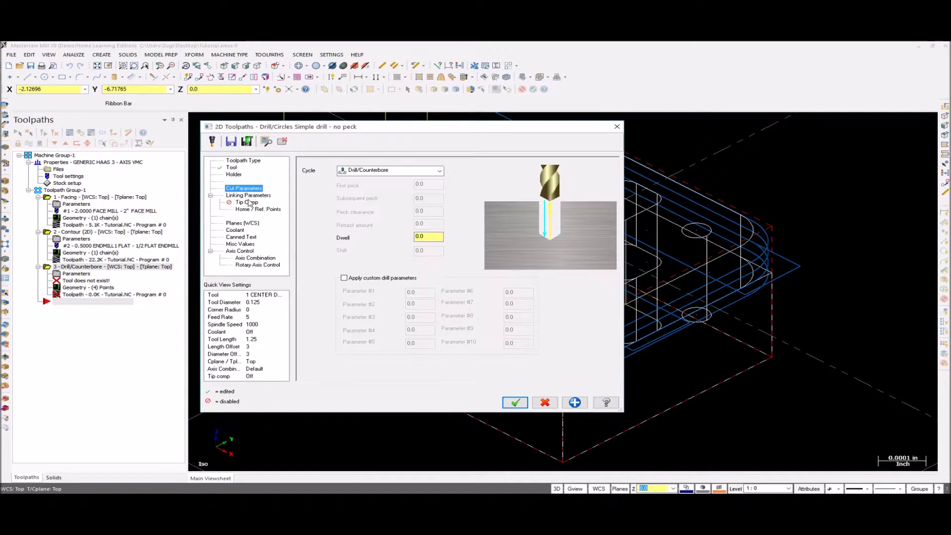
left_click(432, 170)
left_click(435, 177)
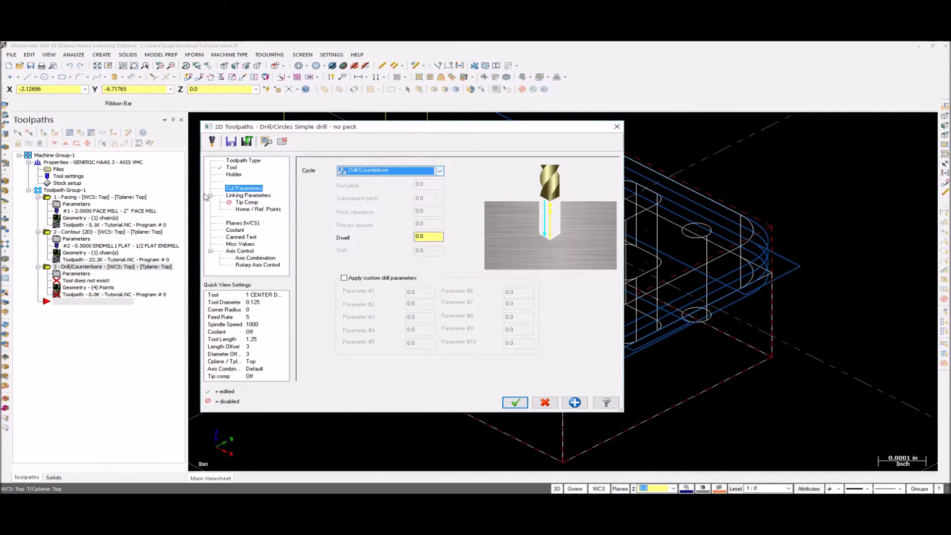
left_click(250, 196)
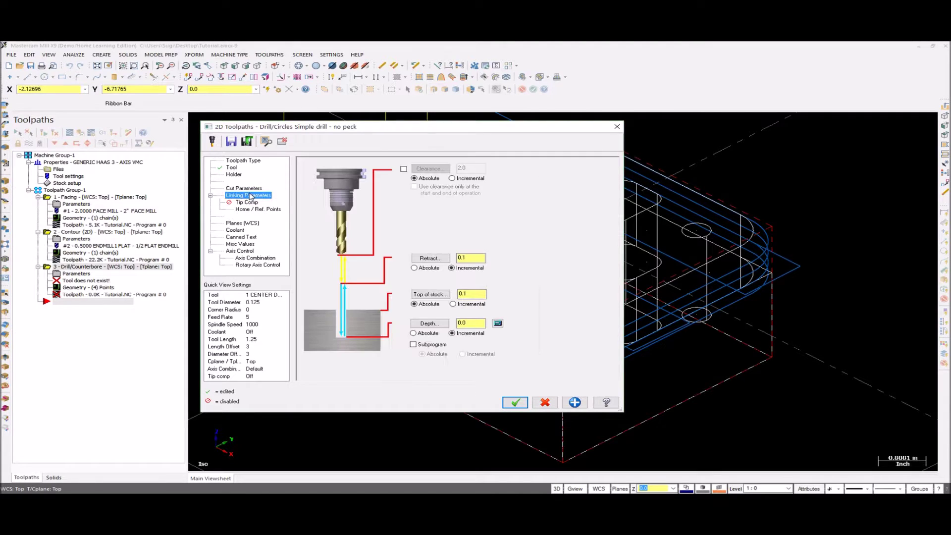
left_click(404, 169)
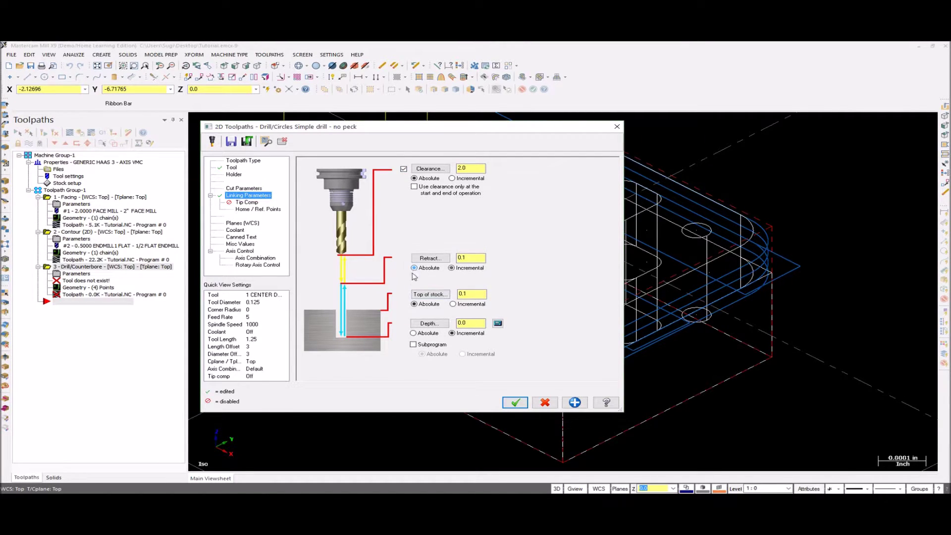
double_click(471, 294)
type("0")
left_click(466, 323)
Leave all coolant options off for the center-drill operation and apply its parameters to generate the toolpath
left_click(258, 210)
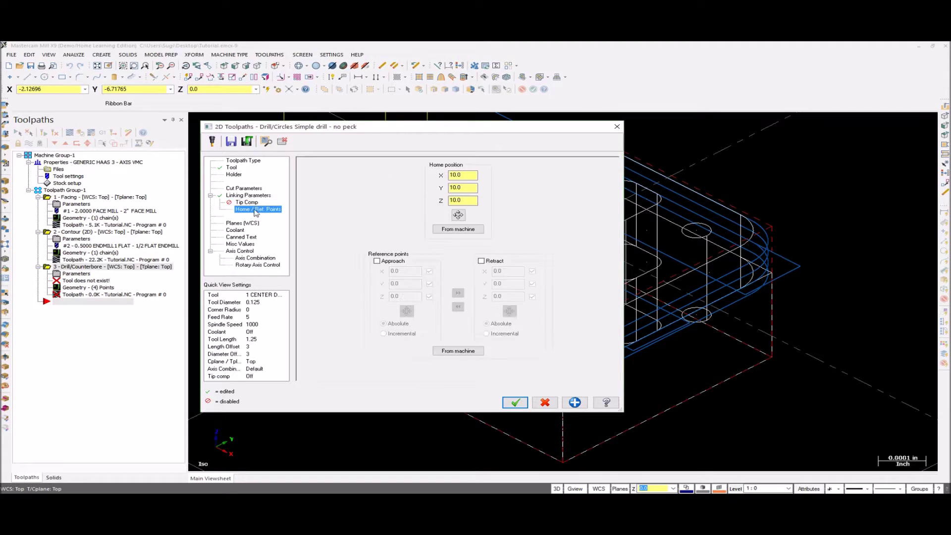
left_click(249, 223)
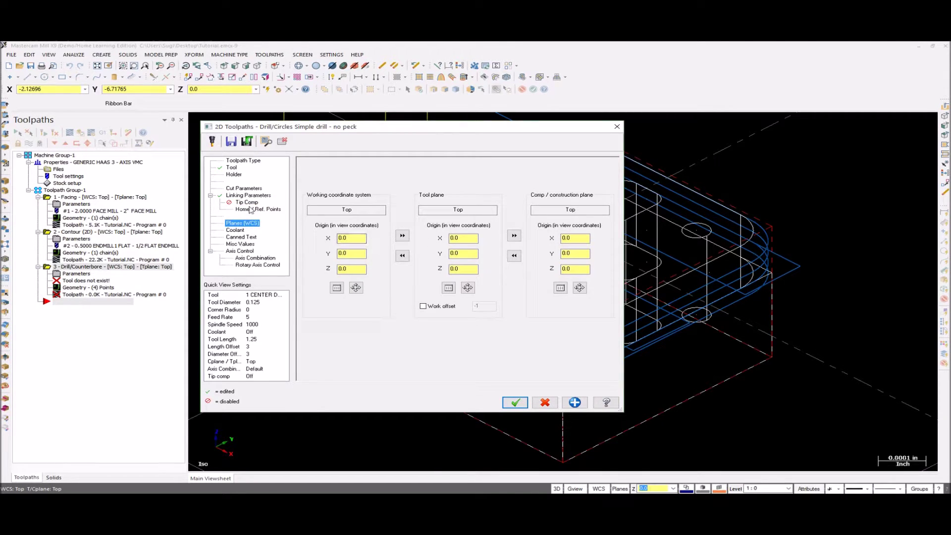
left_click(248, 203)
left_click(253, 224)
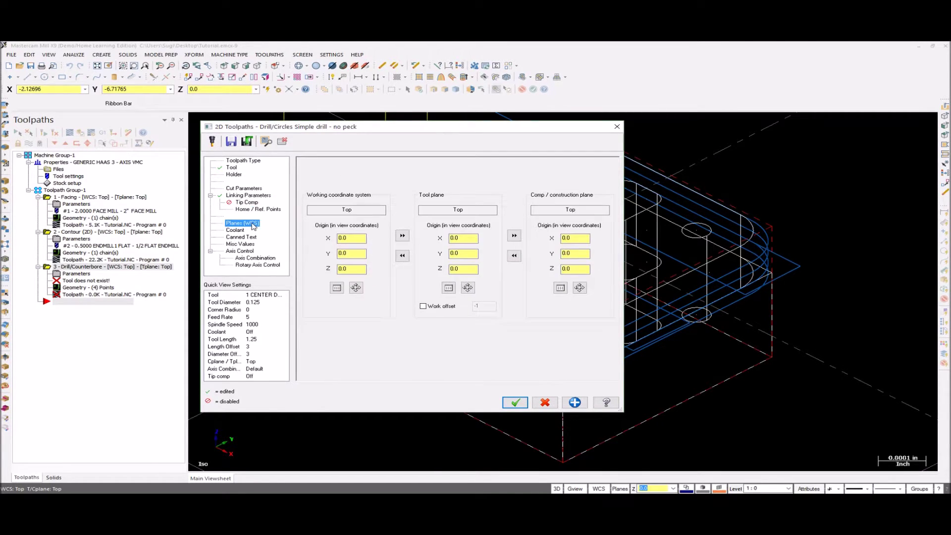
left_click(235, 229)
left_click(467, 210)
left_click(464, 227)
left_click(471, 214)
left_click(465, 220)
left_click(515, 402)
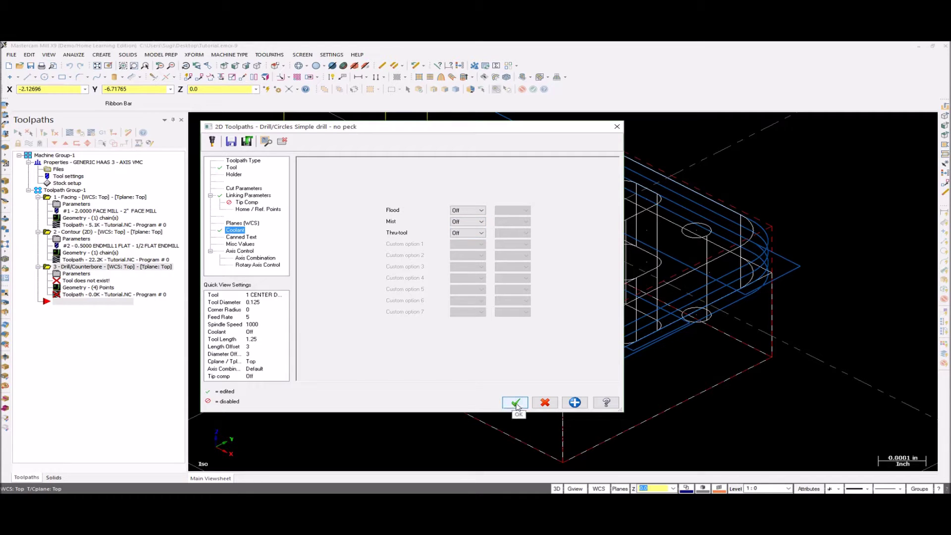
Set the center-drill operation's absolute depth to -0.1 and apply the change to its toolpath
middle_click_drag(295, 385, 382, 370)
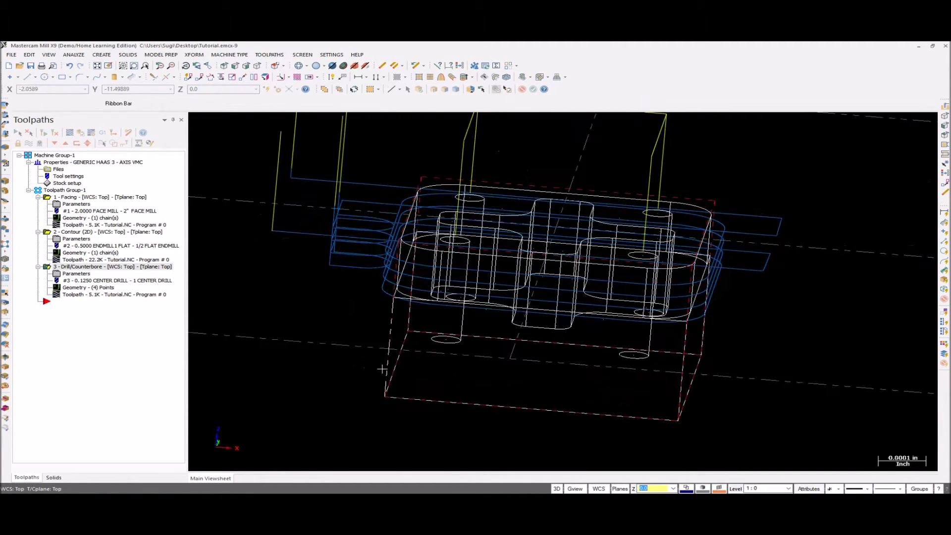
key("alt+2")
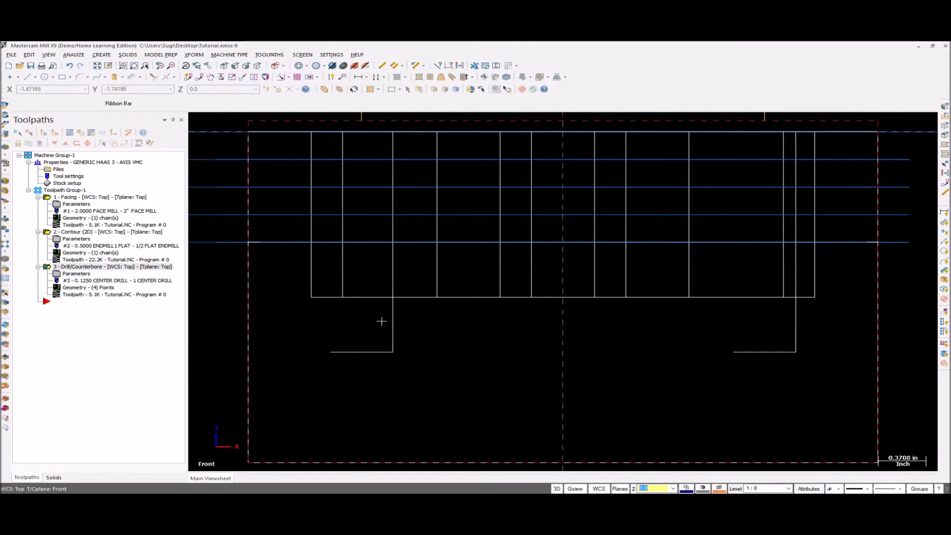
scroll(562, 290, "down", 5)
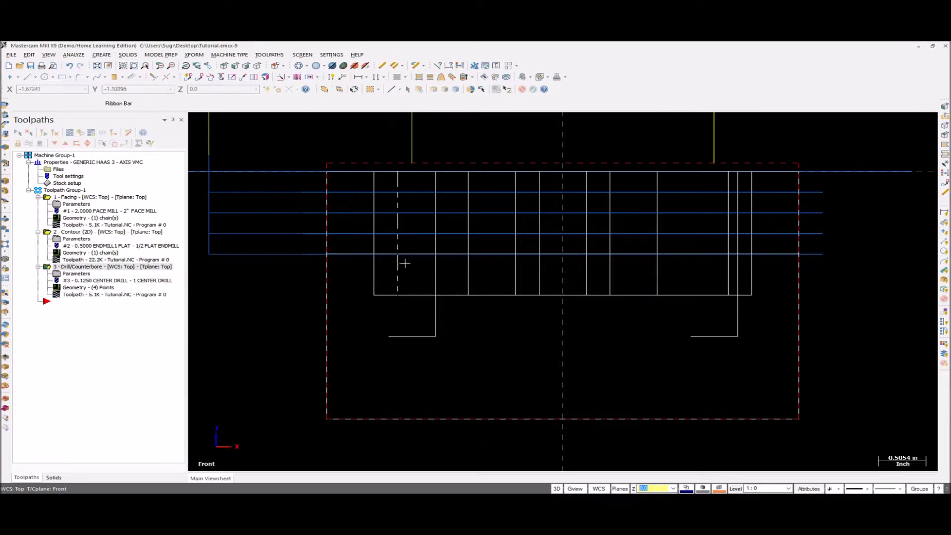
left_click(79, 275)
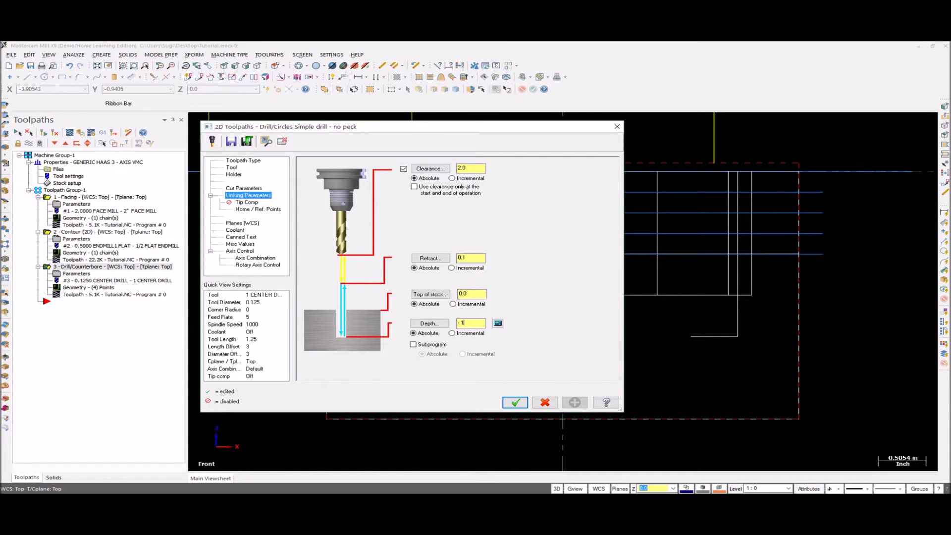
key("Return")
left_click(505, 399)
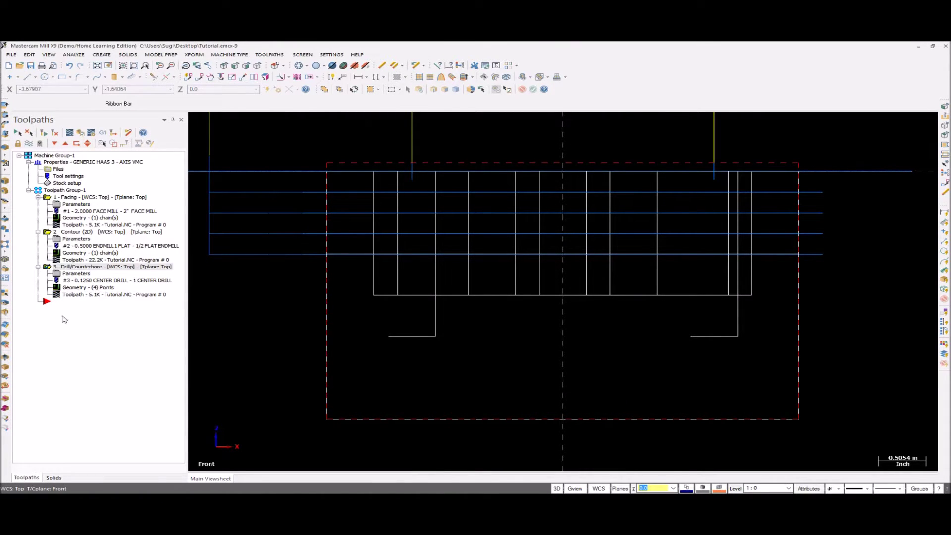
Add a second drill toolpath on the same four hole circles at the part's upper face, picking them as entities
middle_click_drag(334, 340, 398, 359)
key("alt+7")
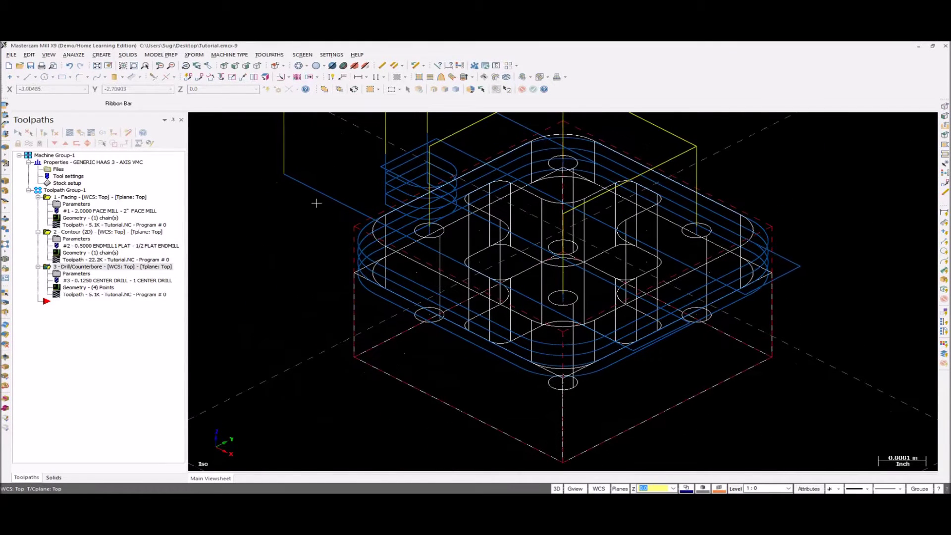
left_click(270, 55)
left_click(275, 74)
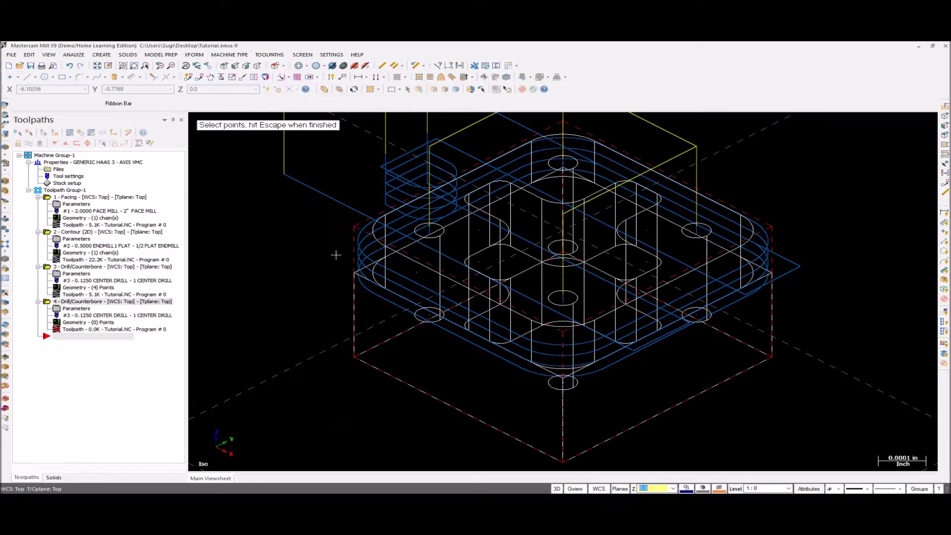
left_click(56, 175)
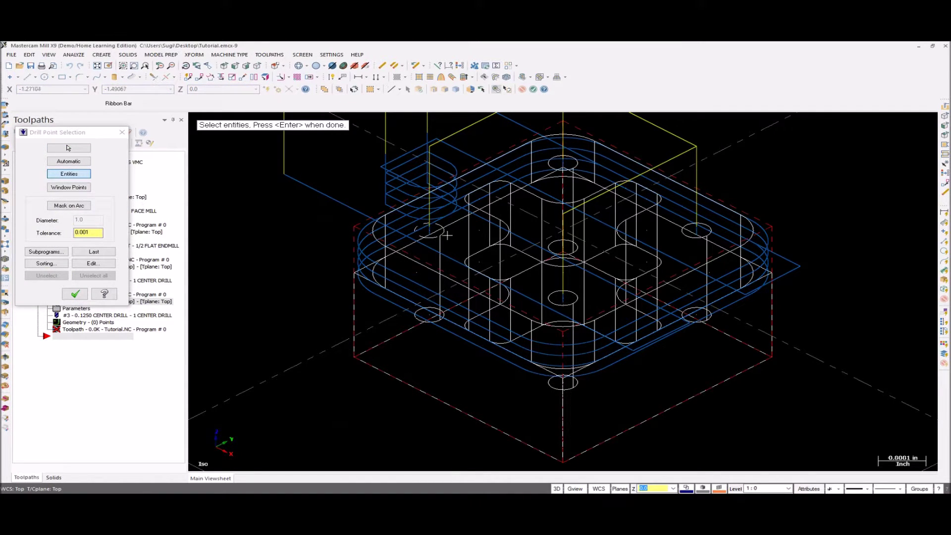
left_click(696, 236)
left_click(576, 297)
key("Return")
left_click(74, 294)
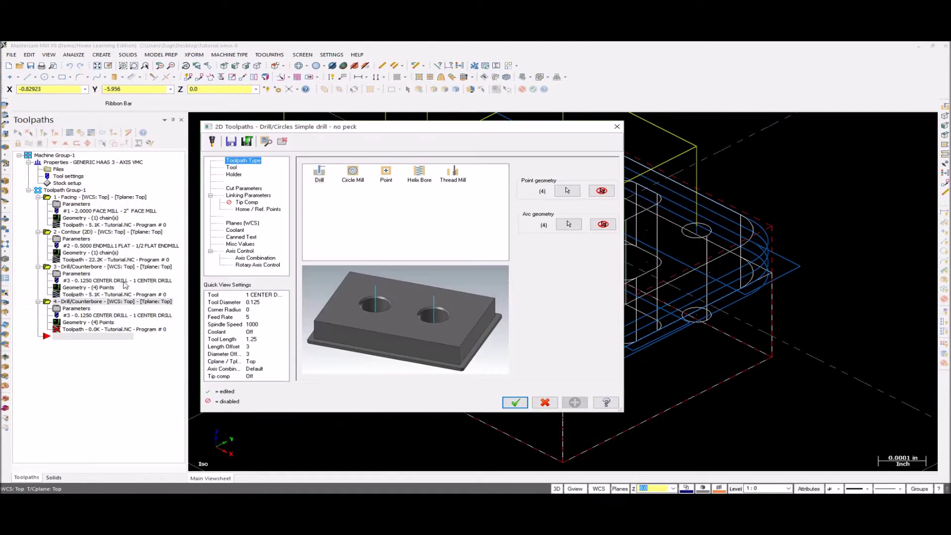
Filter the second drill operation's tools by type and look through the mill tool library for a suitable drill
left_click(232, 168)
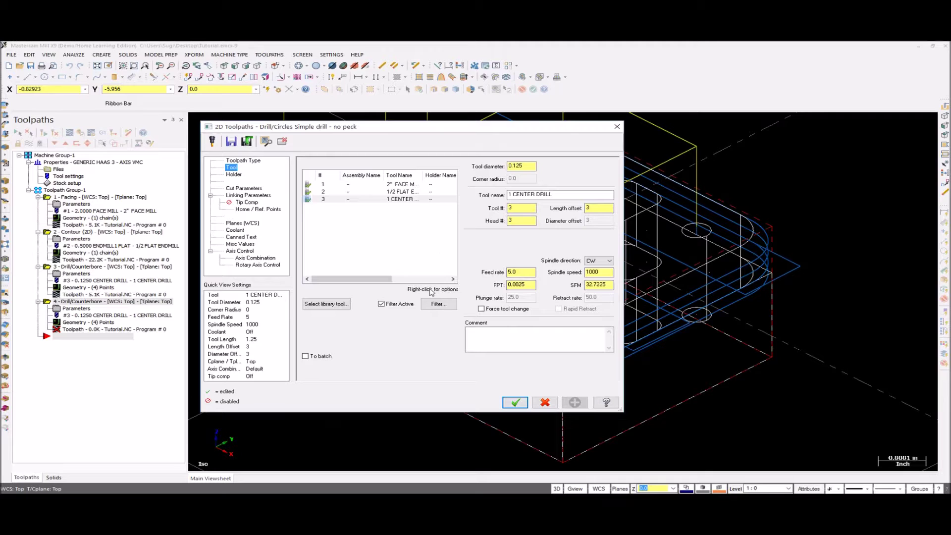
left_click(439, 304)
left_click(88, 207)
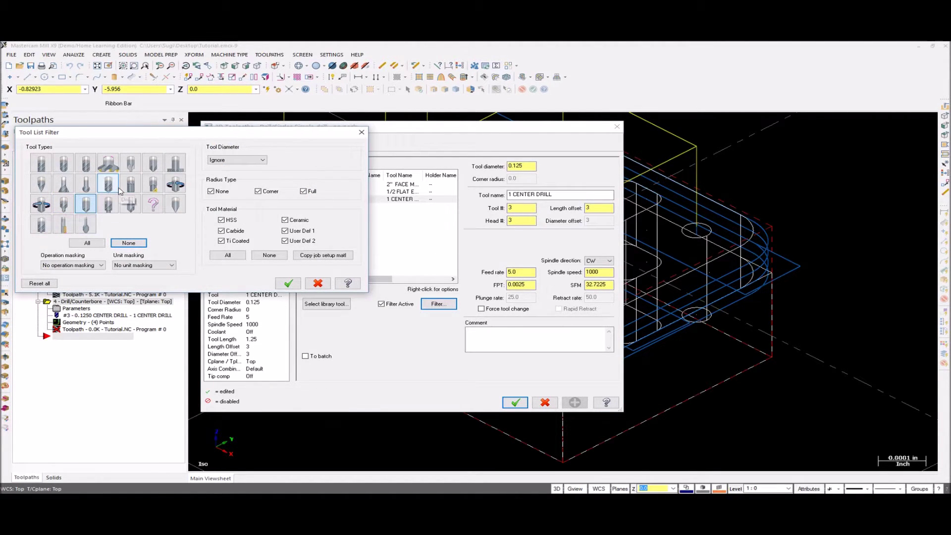
left_click(289, 283)
left_click(327, 305)
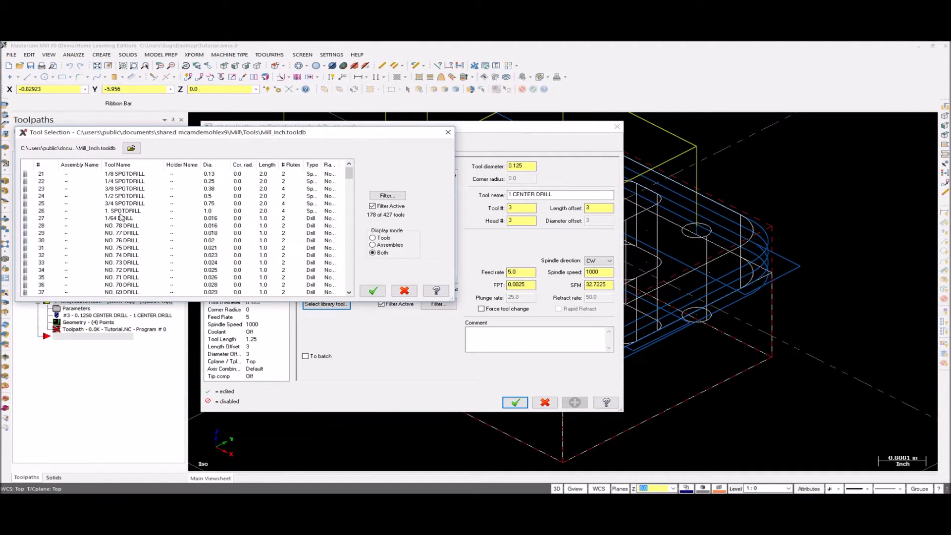
scroll(124, 218, "down", 4)
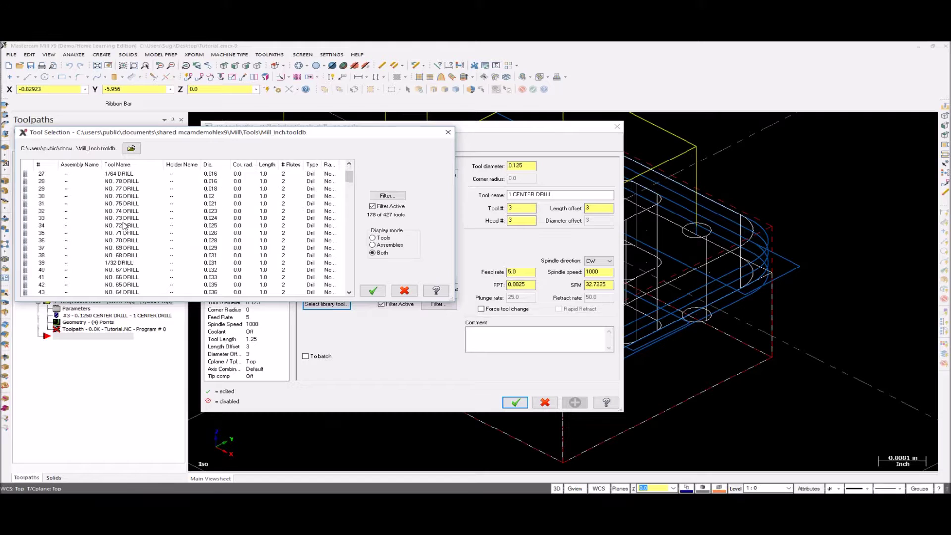
scroll(124, 226, "down", 15)
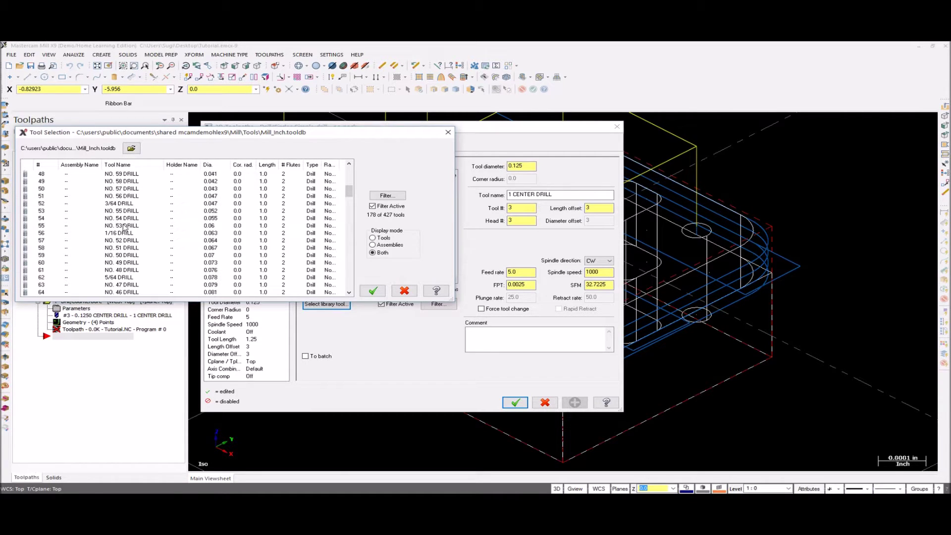
scroll(124, 227, "down", 6)
scroll(125, 227, "up", 13)
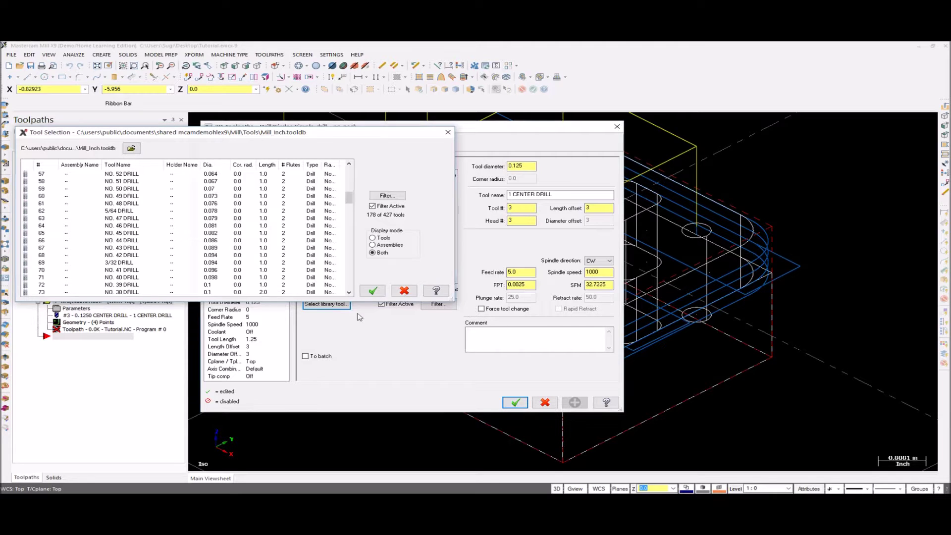
left_click(405, 291)
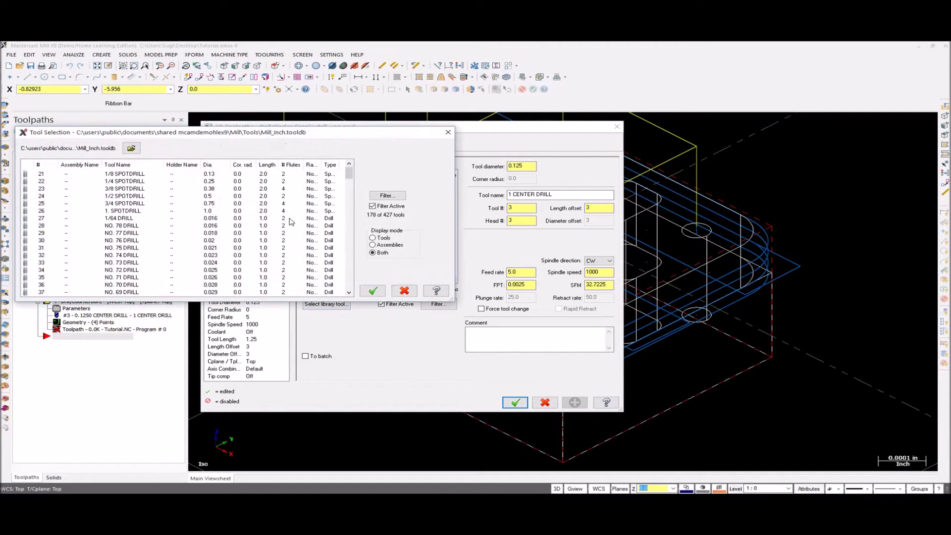
left_click(372, 290)
Restrict the tool filter to drill-type tools with a diameter equal to 0.5
left_click(438, 304)
left_click(240, 160)
left_click(243, 179)
left_click(244, 161)
left_click(242, 174)
left_click(139, 243)
left_click(87, 243)
left_click(135, 243)
left_click(108, 184)
left_click(293, 160)
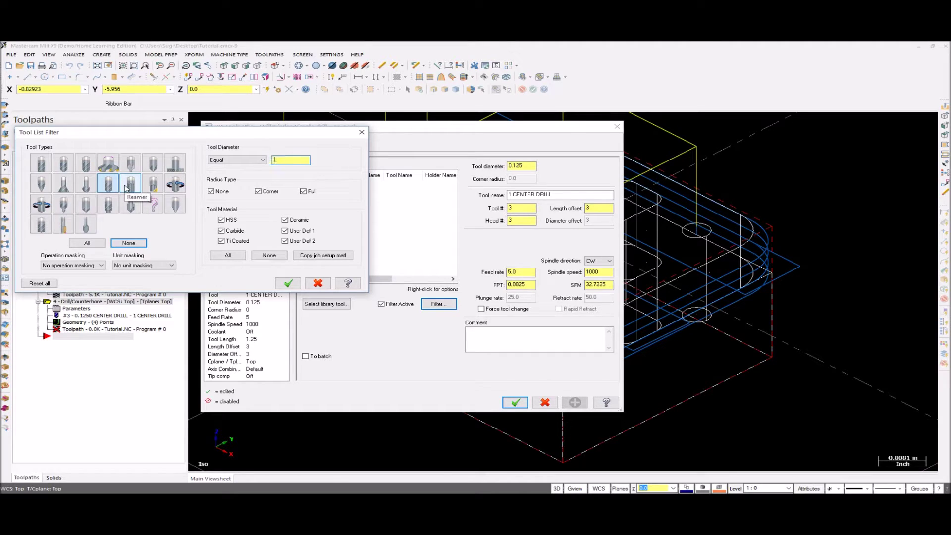
left_click(127, 185)
left_click(289, 283)
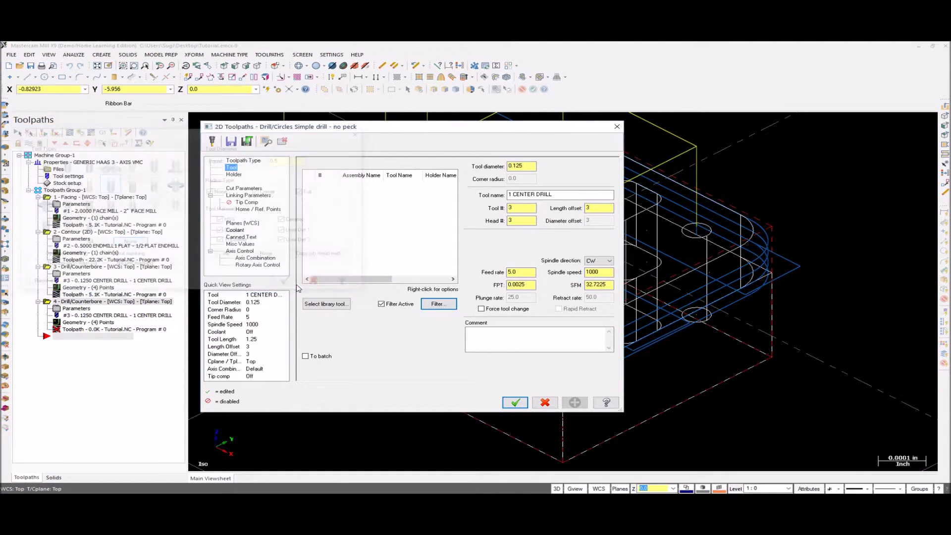
Load the 1/2 DRILL from the tool library into the operation and set its head number to 4
left_click(347, 305)
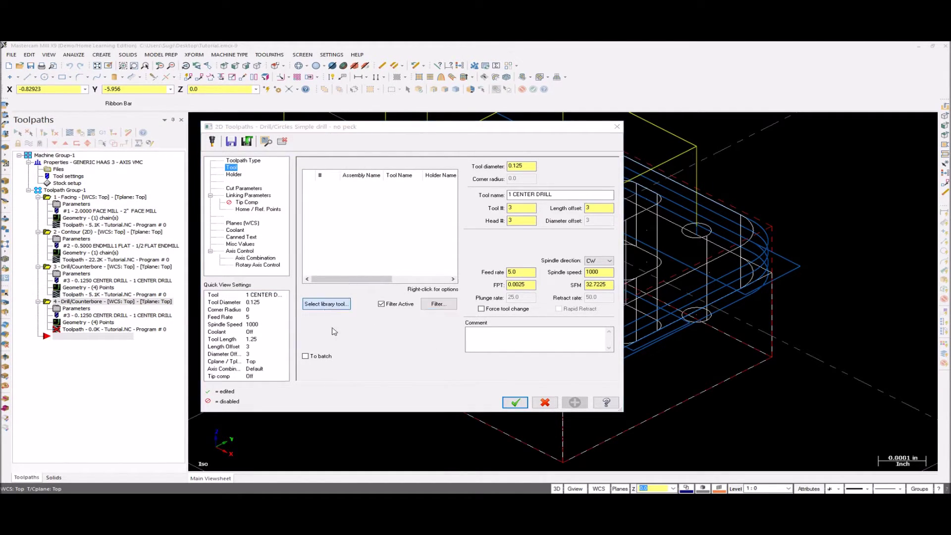
left_click(372, 291)
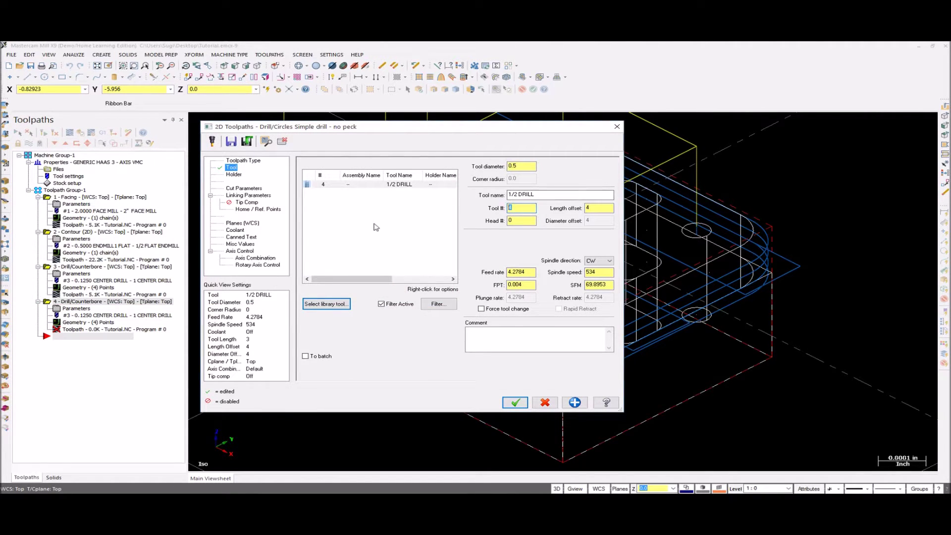
left_click(533, 220)
type("4")
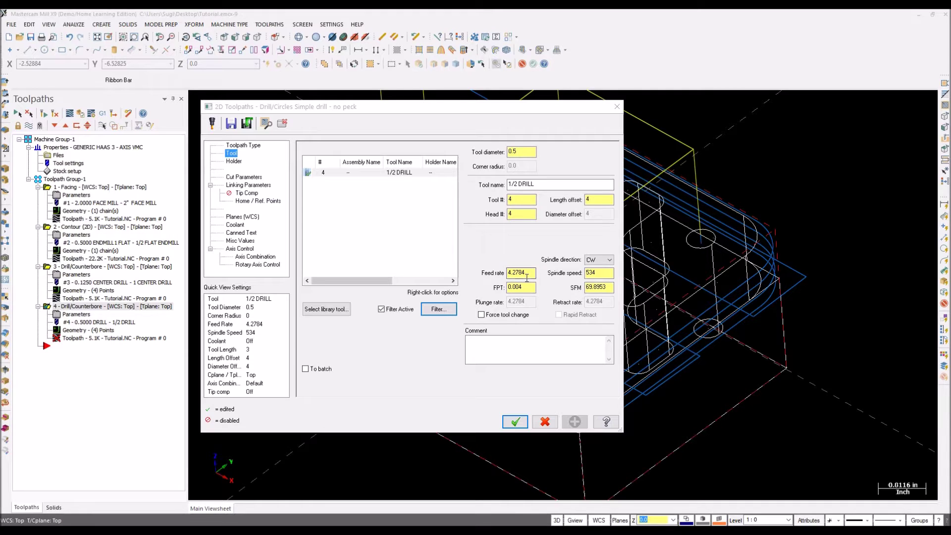
Set the 1/2 drill's feed rate to 10 and its spindle speed to 680
double_click(527, 273)
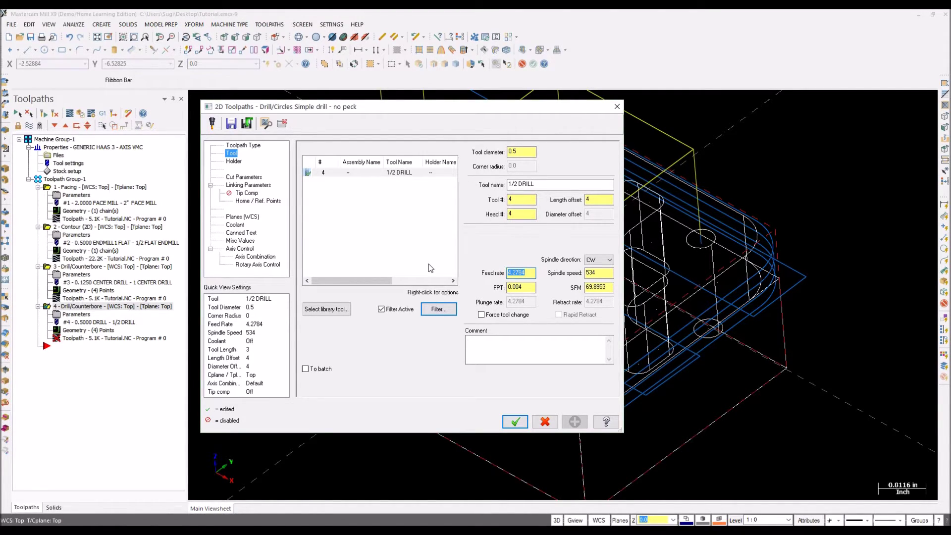
type("10")
key("Tab")
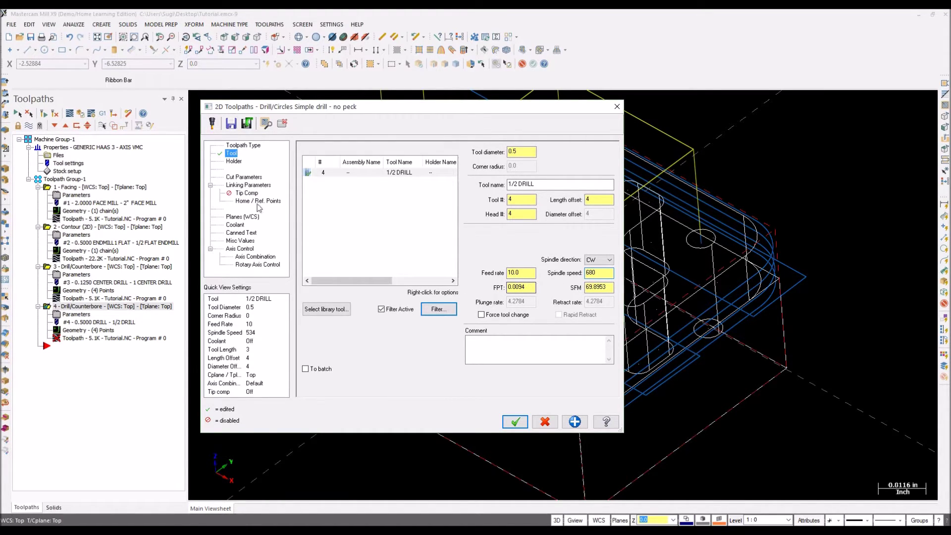
Change the drilling cycle to Peck Drill with a peck of 0.125
left_click(244, 177)
left_click(439, 157)
left_click(439, 174)
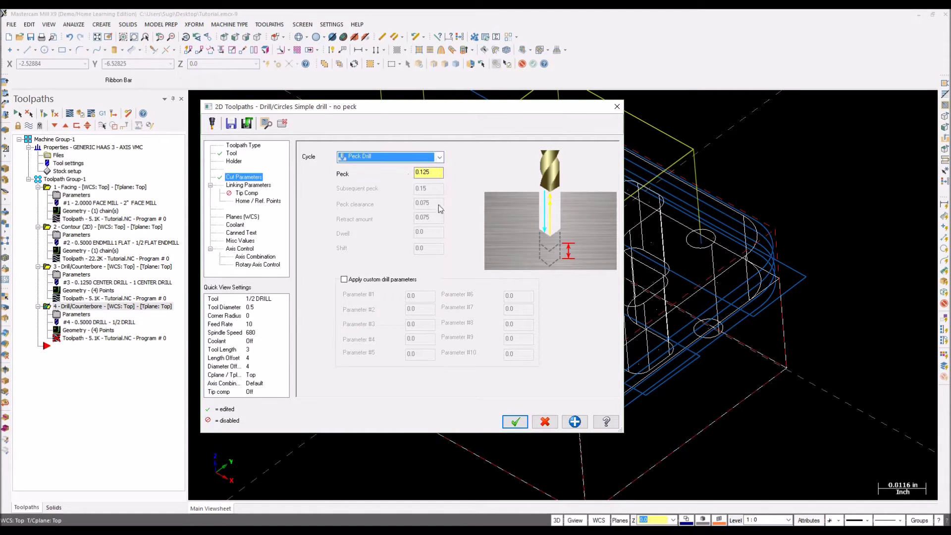
Keep the absolute depth at -2.0 and tip compensation off, check planes and coolant, and apply the peck-drill operation
left_click(255, 186)
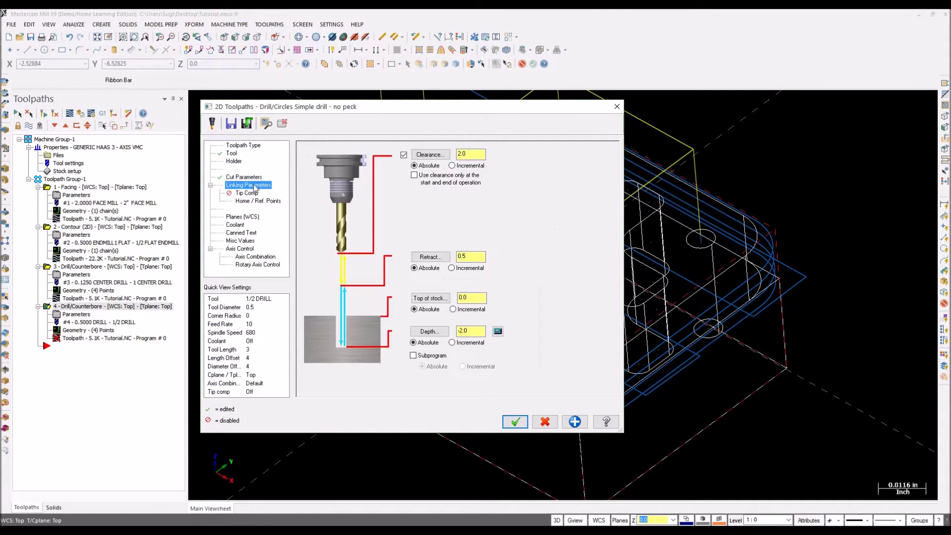
left_click(465, 331)
left_click(248, 193)
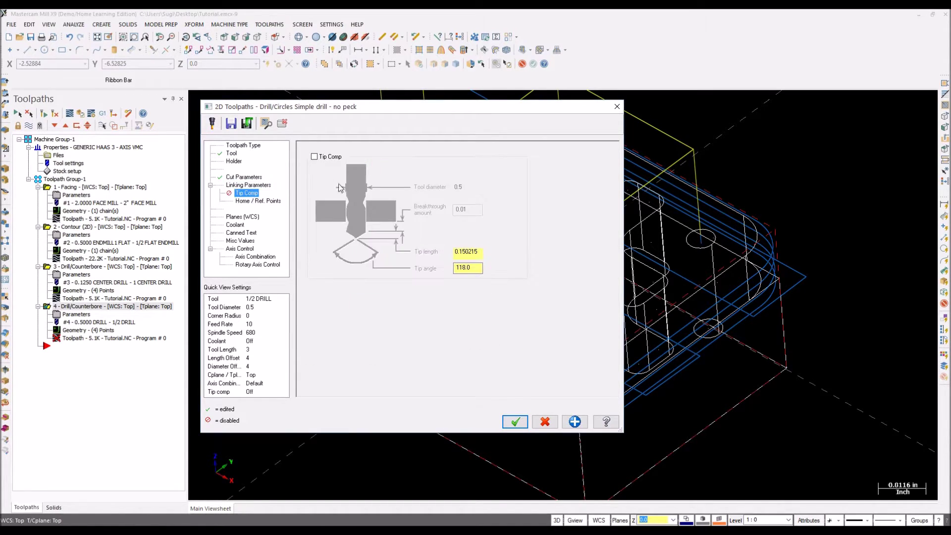
left_click(242, 217)
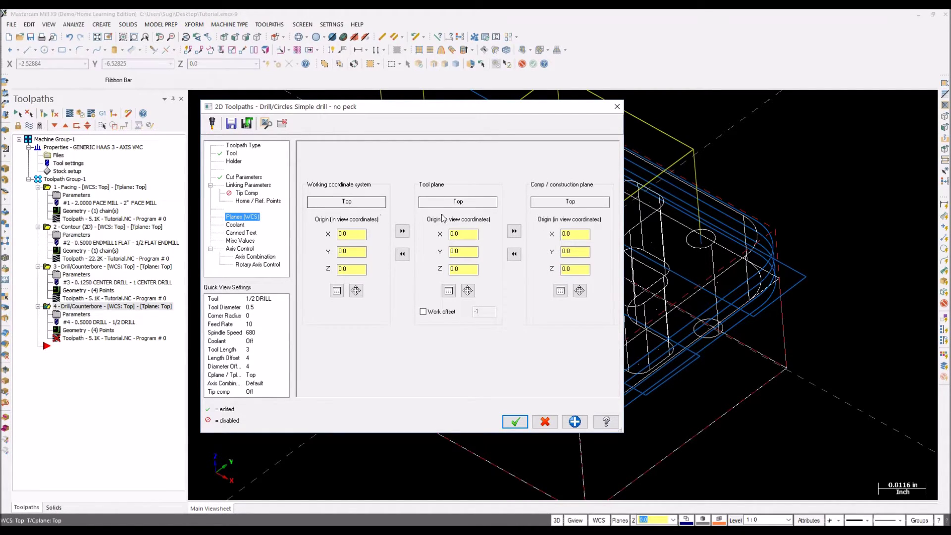
left_click(235, 225)
left_click(468, 202)
left_click(457, 212)
left_click(516, 422)
Hide the toolpath display so only the part wireframe and stock boundary show in the isometric view
left_click(69, 115)
scroll(560, 175, "down", 2)
scroll(560, 175, "up", 4)
middle_click_drag(573, 307, 590, 273)
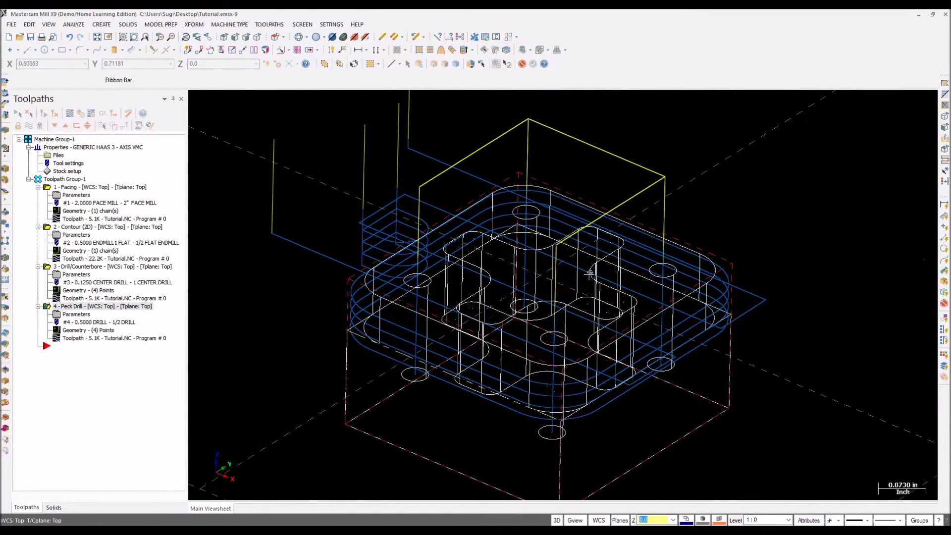
left_click(269, 24)
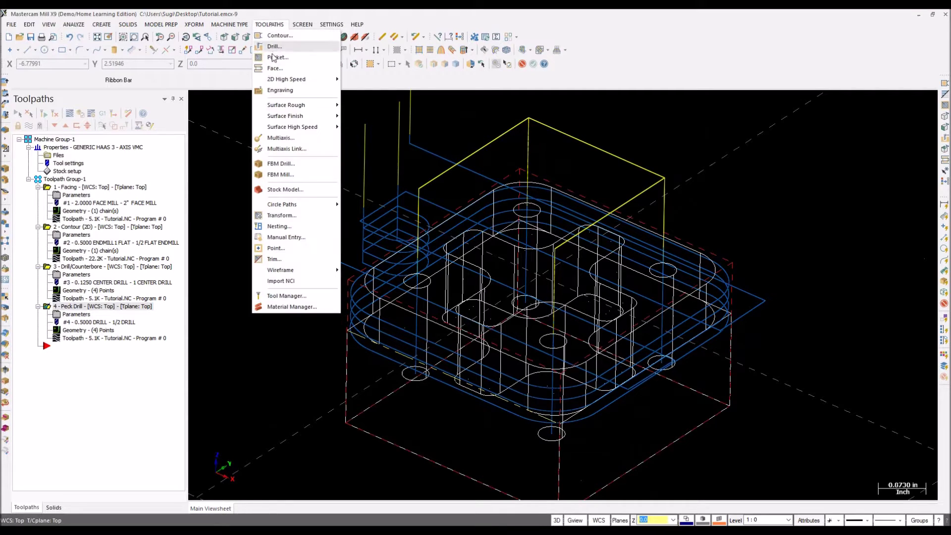
left_click(229, 307)
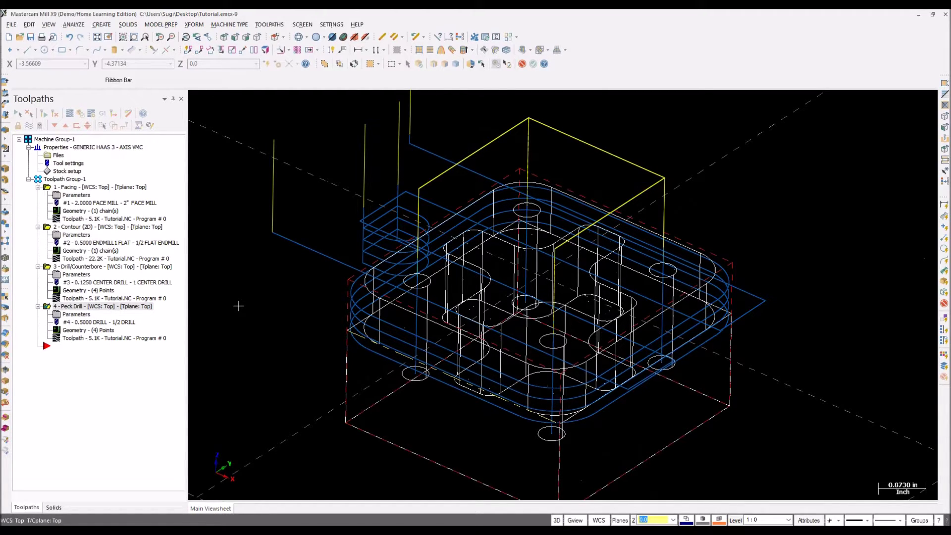
key("alt+t")
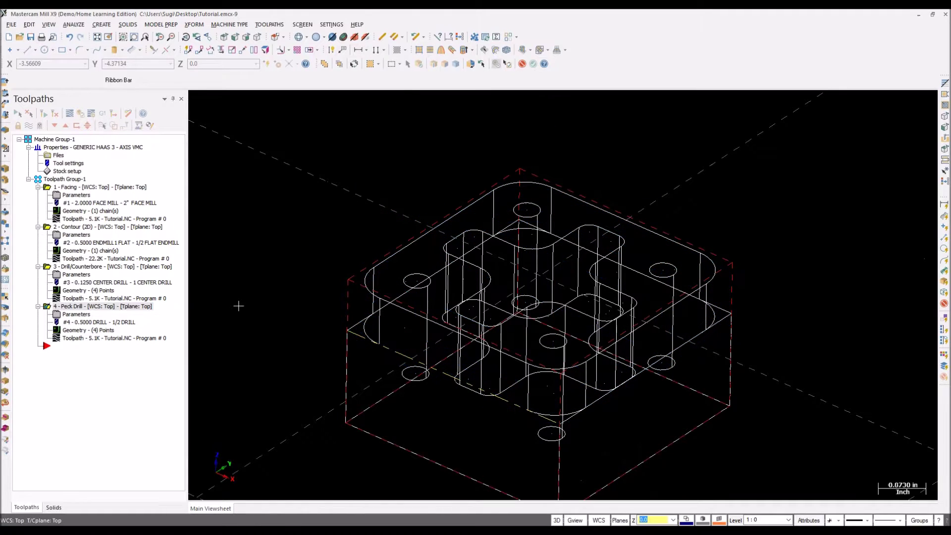
left_click_drag(238, 306, 399, 357)
key("Escape")
left_click(460, 38)
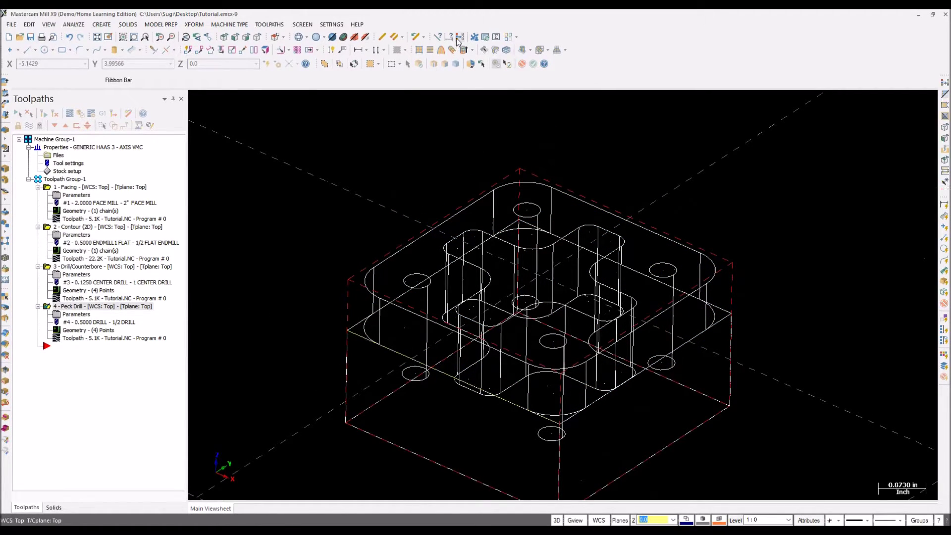
Start a Pocket toolpath and chain the first half of the central pocket's upper outline, picking a branch at each junction
left_click(269, 24)
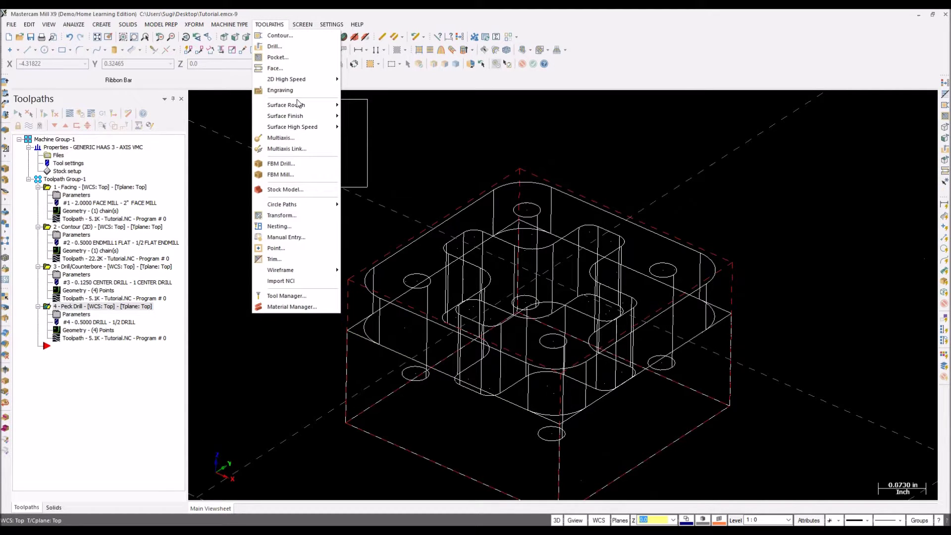
left_click(278, 58)
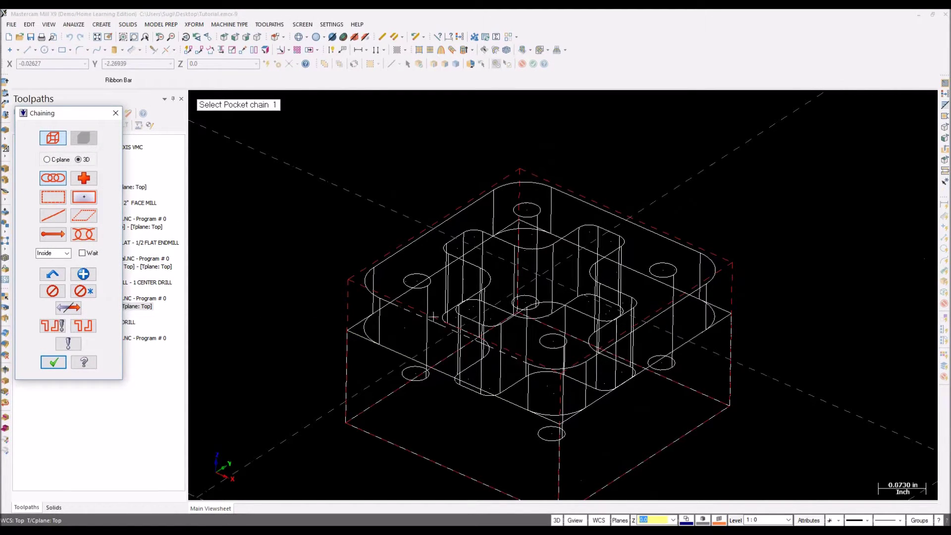
left_click(470, 265)
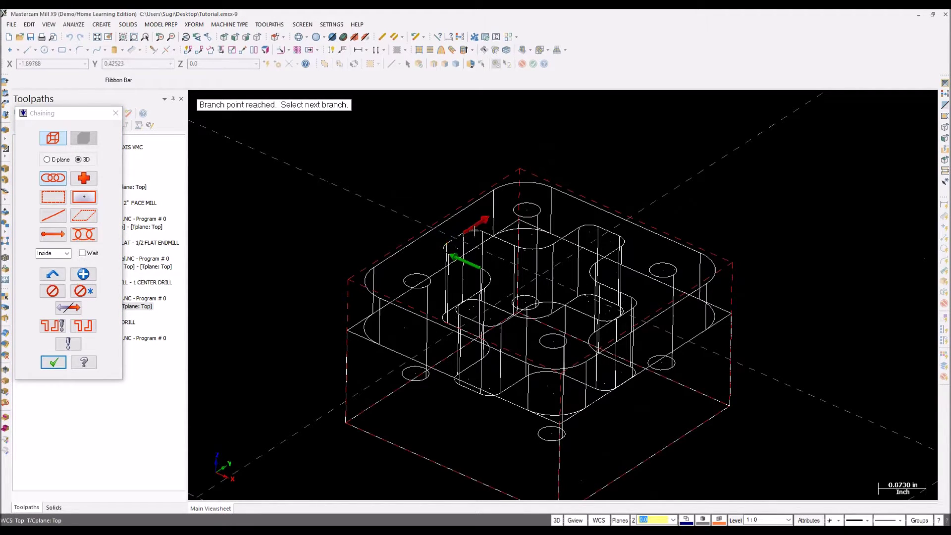
left_click(502, 258)
left_click(534, 260)
left_click(590, 238)
left_click(623, 249)
left_click(617, 298)
left_click(633, 313)
left_click(621, 320)
Close the central pocket's chain along its remaining upper edges back to the start and accept the geometry
middle_click_drag(579, 341, 577, 363)
left_click(546, 292)
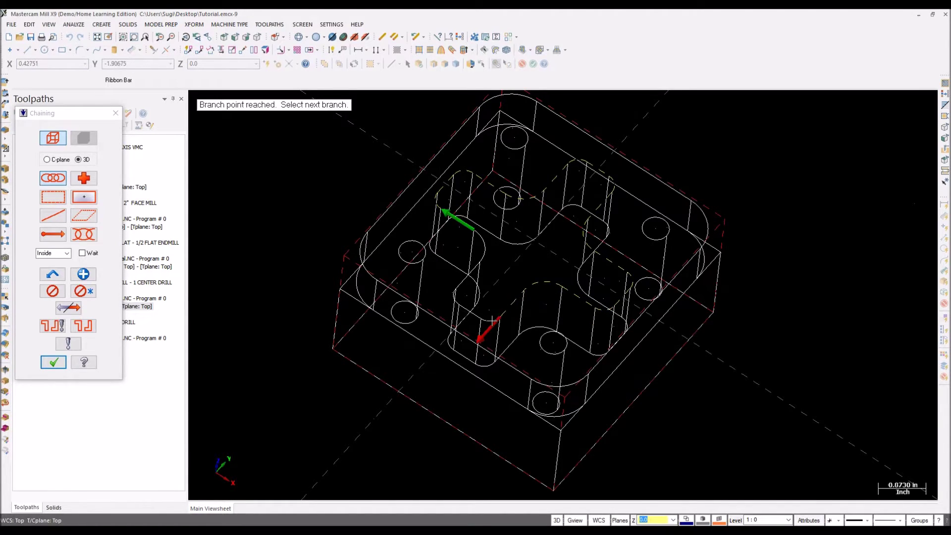
left_click(456, 300)
left_click(547, 292)
middle_click_drag(545, 346, 451, 320)
left_click(470, 312)
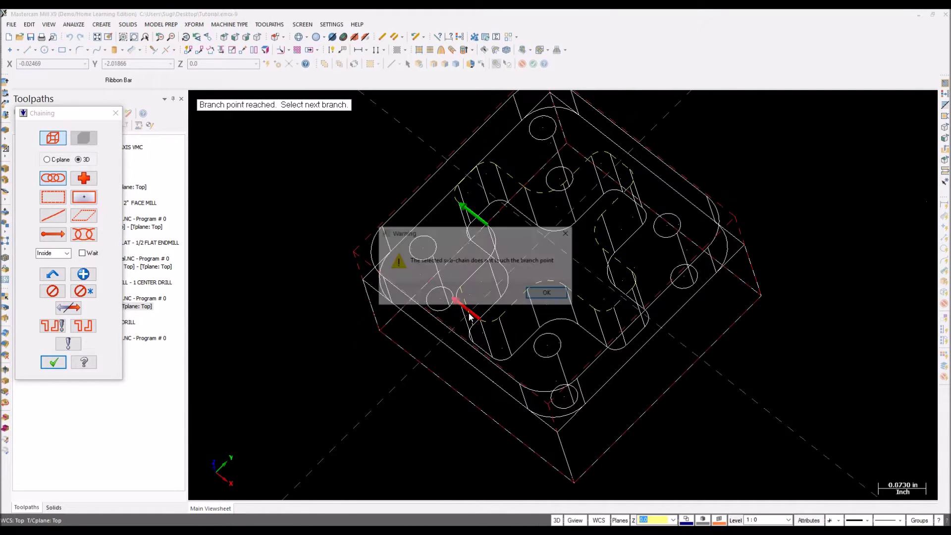
left_click(548, 295)
middle_click_drag(548, 297, 477, 314)
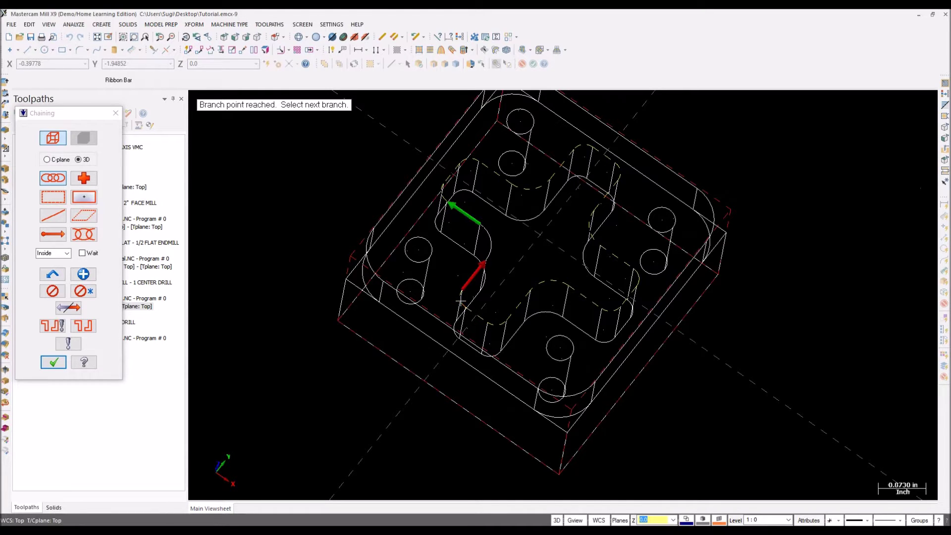
left_click(496, 216)
key("Return")
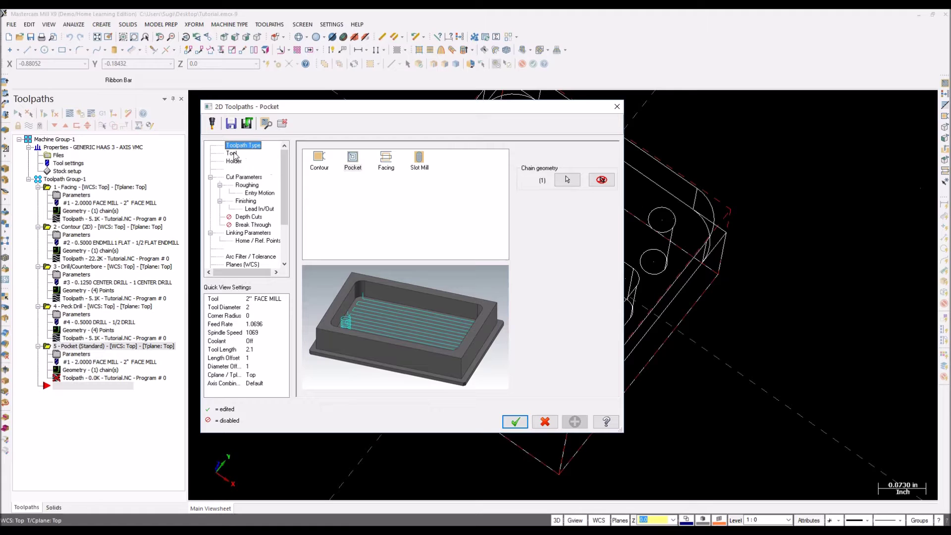
Use the 1/2 FLAT ENDMILL for the pocket with feed rate 15, plunge rate 5 and spindle speed 900
left_click(232, 153)
left_click(393, 181)
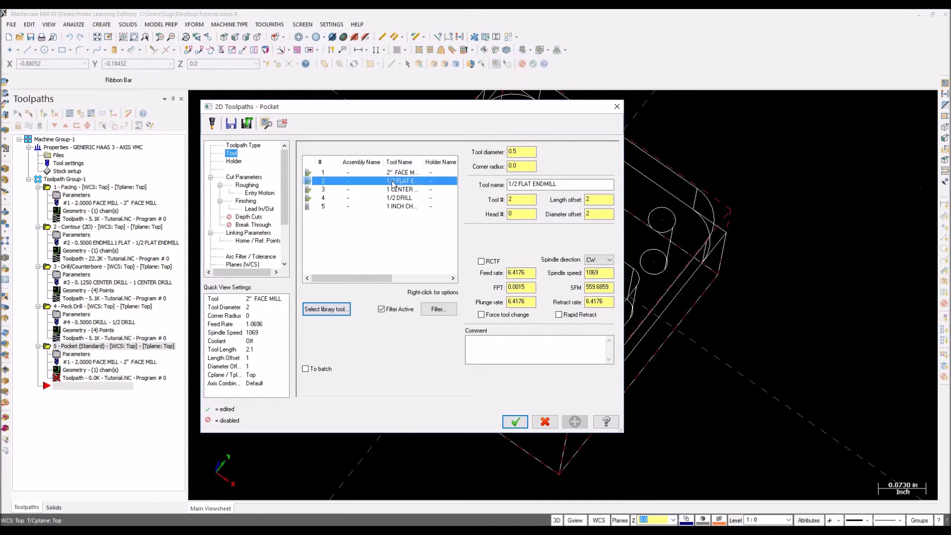
left_click_drag(526, 273, 406, 282)
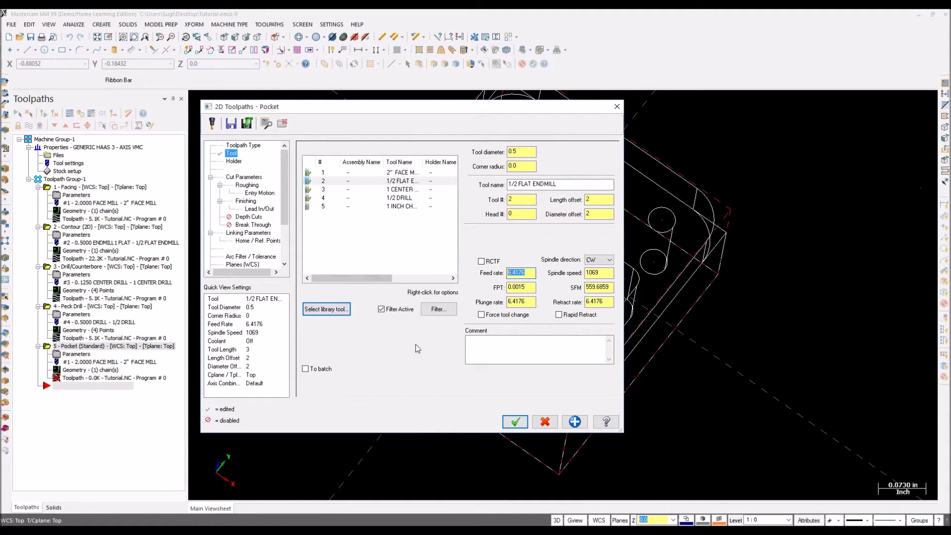
type("15")
left_click(525, 304)
type("5")
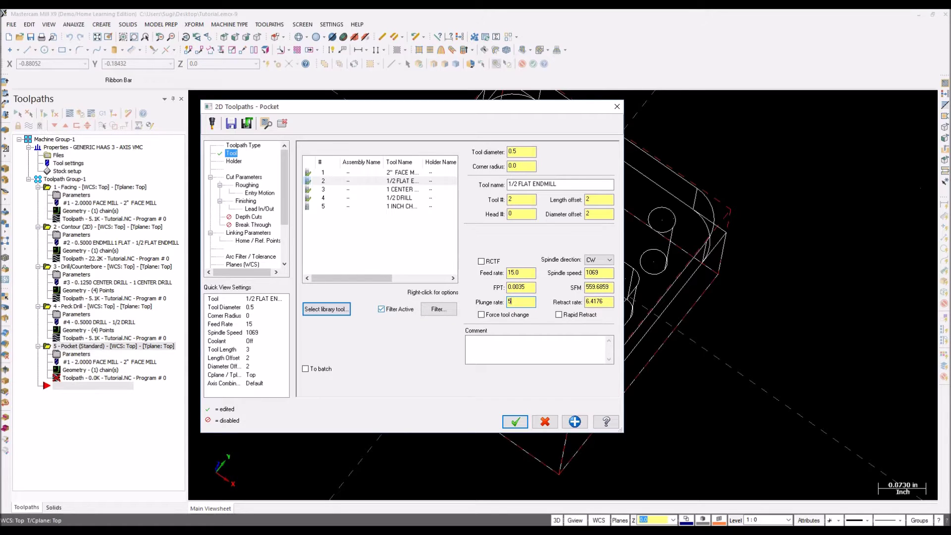
left_click(605, 273)
type("90")
type("0")
Set the pocket's stock to leave on walls and floors to 0 and open its roughing settings
left_click(236, 178)
left_click(399, 335)
type("0.0")
key("Tab")
type("0")
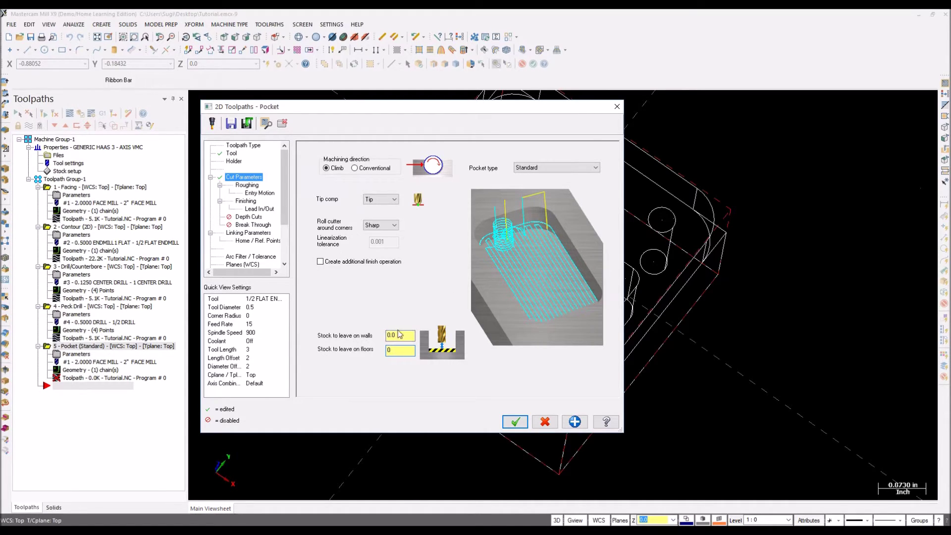
left_click(246, 185)
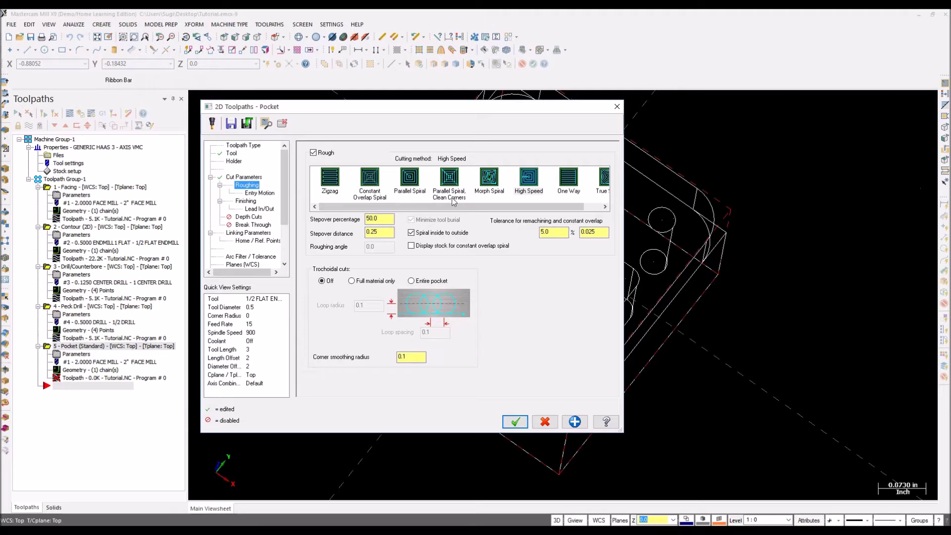
Choose the Parallel Spiral, Clean Corners roughing method and review the pocket's finishing and lead in/out settings
left_click(445, 183)
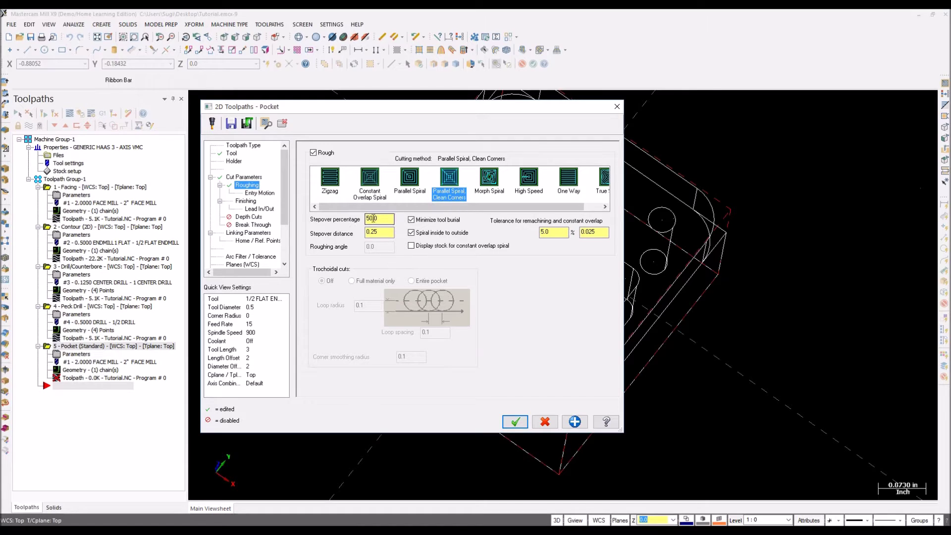
left_click(251, 201)
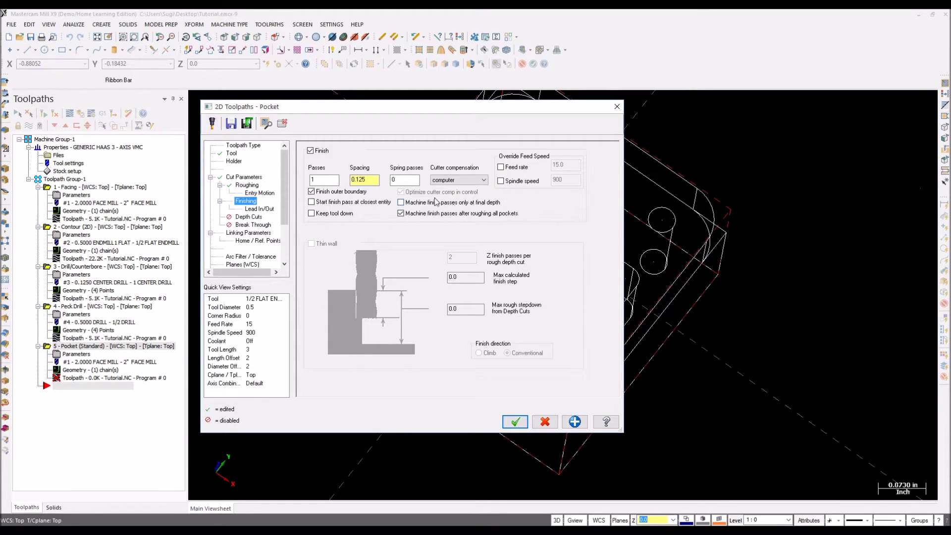
left_click(258, 209)
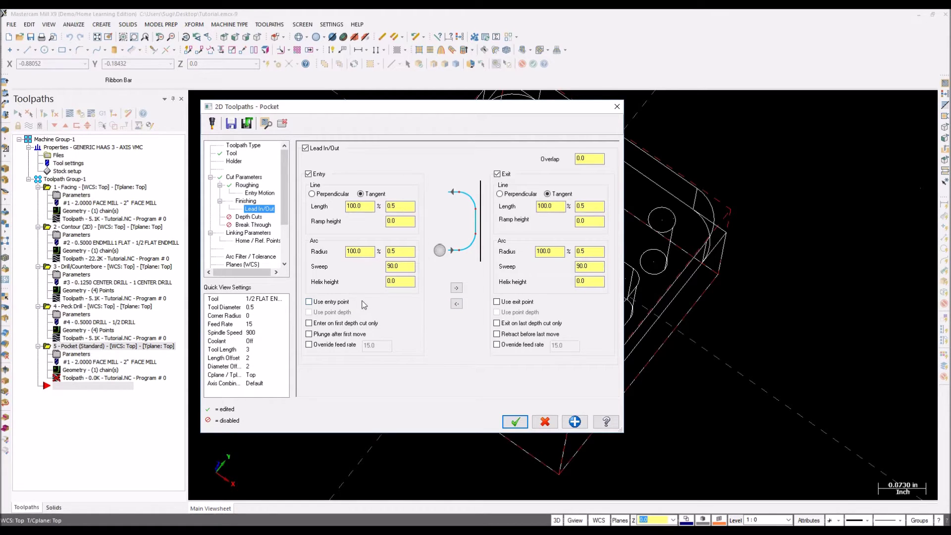
Enable depth cuts for the pocket with the Keep tool down option turned on
left_click(253, 217)
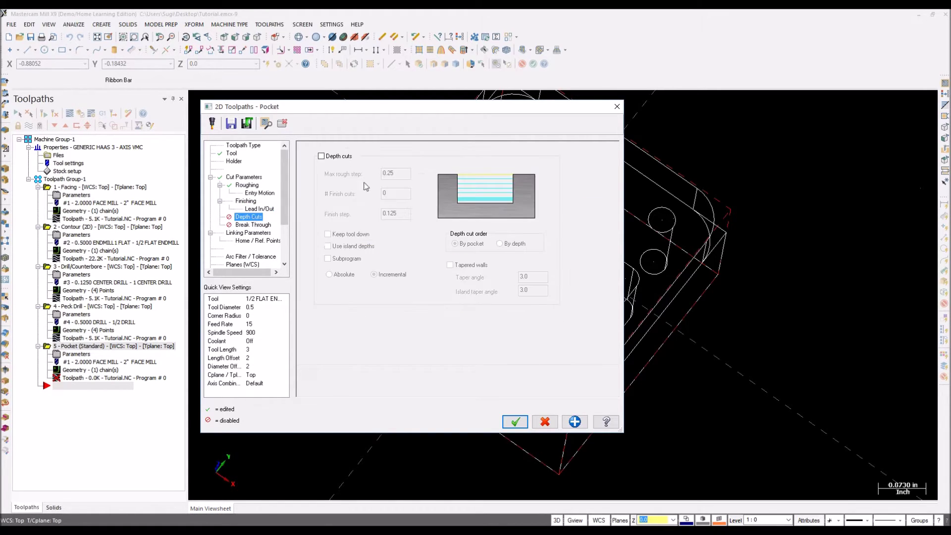
left_click(321, 156)
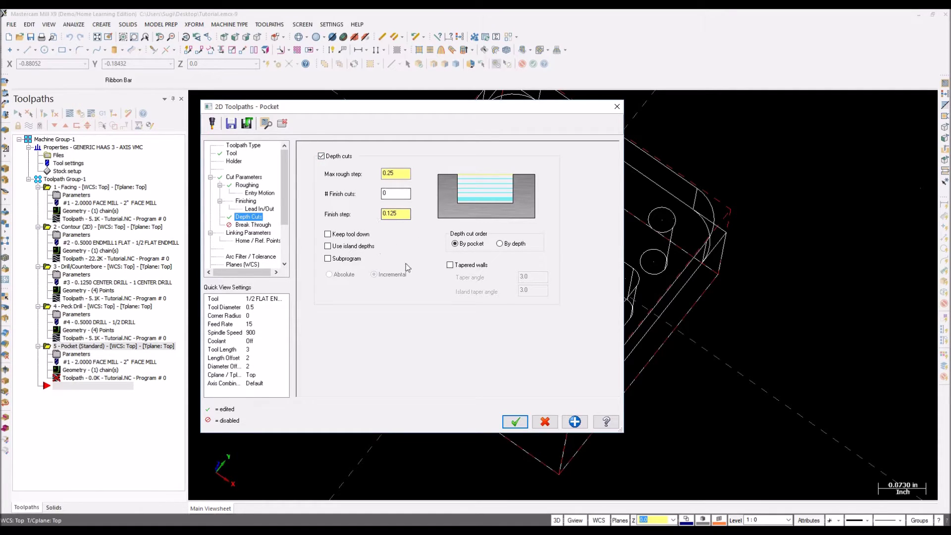
left_click(328, 235)
left_click(396, 178)
Make the pocket's retract, feed plane and depth absolute and set its top of stock to 0
left_click(246, 233)
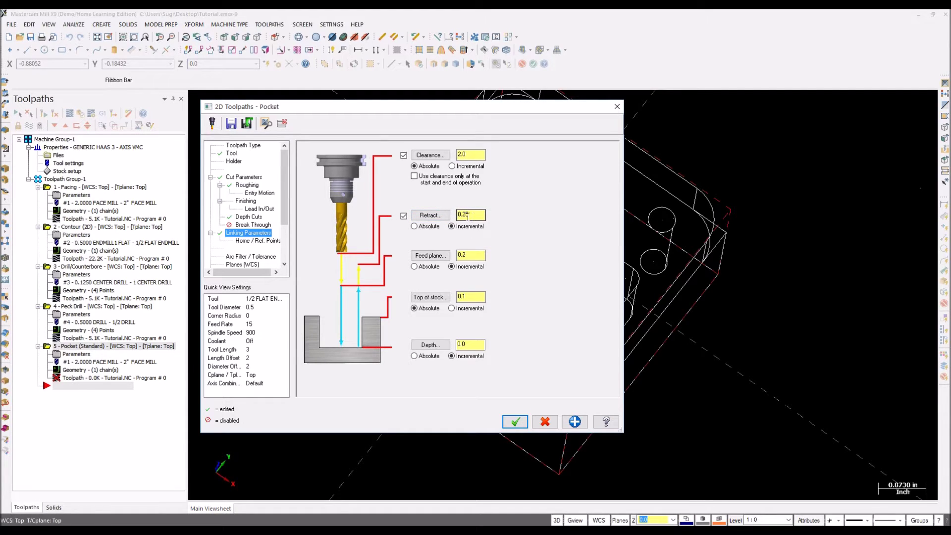
left_click(414, 227)
left_click(417, 268)
left_click(414, 356)
left_click_drag(476, 298, 350, 304)
type("0")
Turn on flood coolant for the pocket and accept the toolpath
left_click(250, 257)
left_click(249, 265)
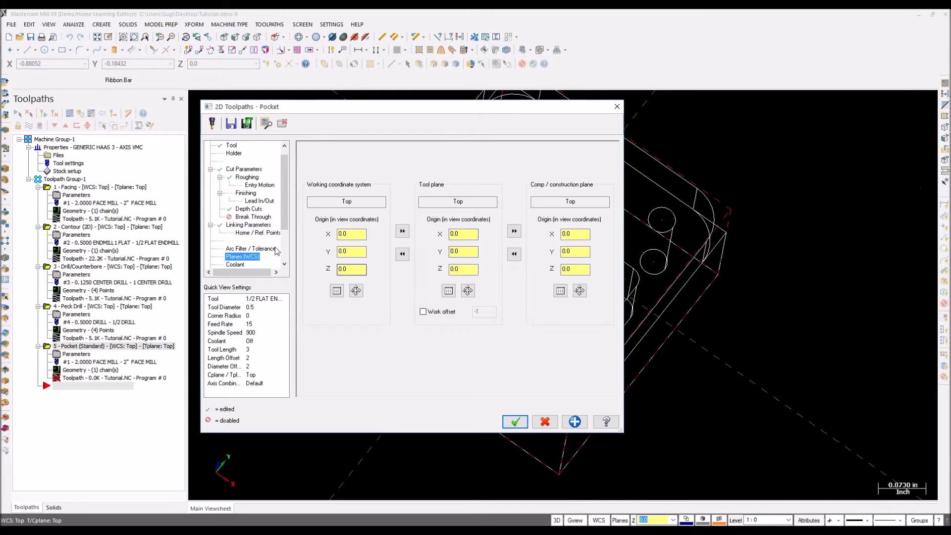
scroll(250, 239, "down", 2)
left_click(238, 217)
left_click(465, 202)
left_click(466, 212)
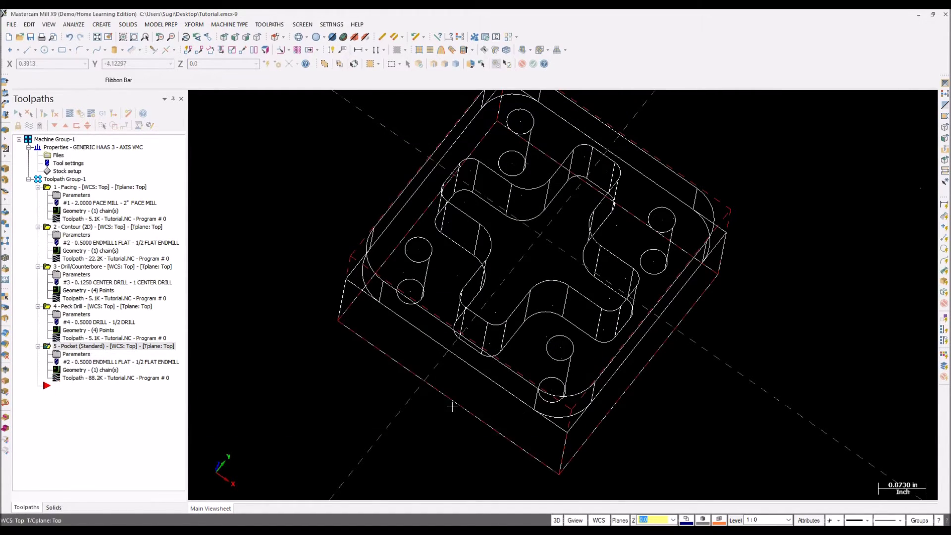
Verify all operations of Toolpath Group-1 in Mastercam Simulator through to the end, and close the simulator
middle_click_drag(457, 316, 455, 280)
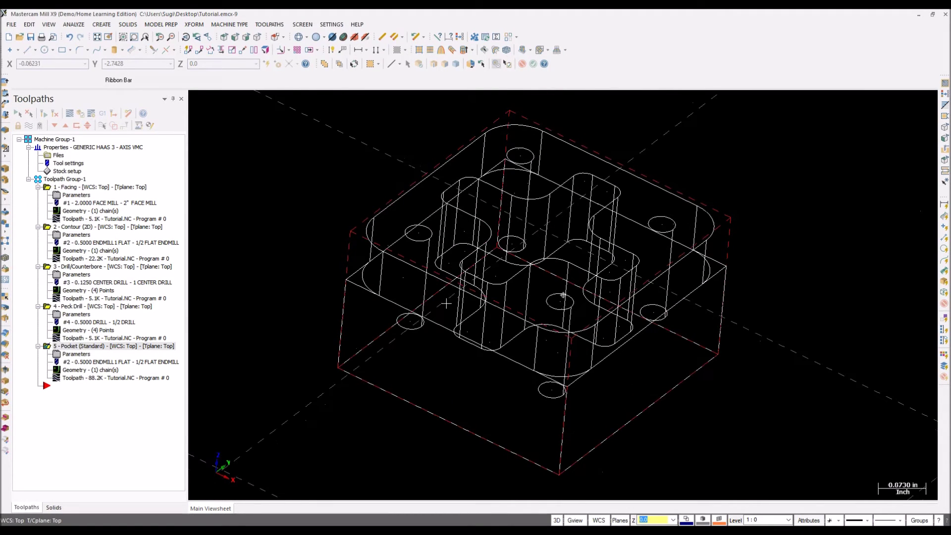
left_click(119, 411)
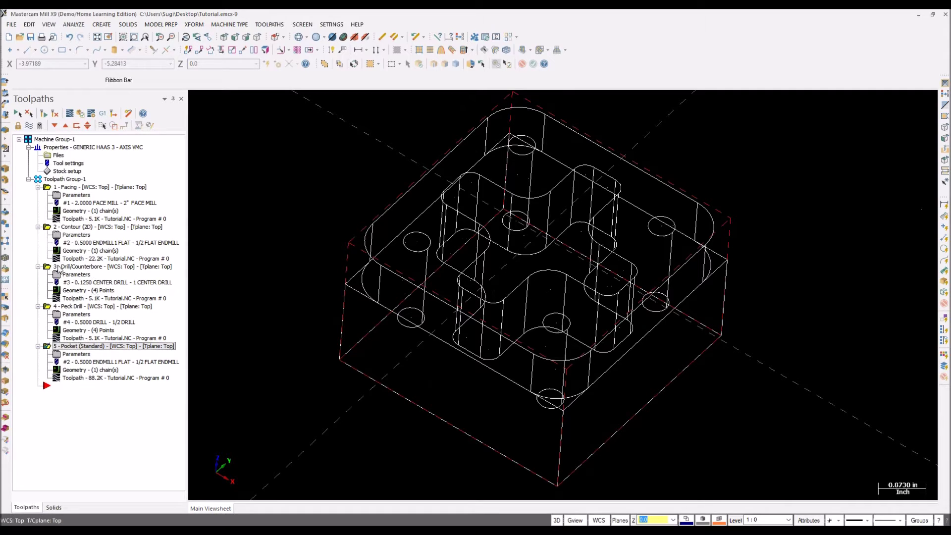
left_click(64, 179)
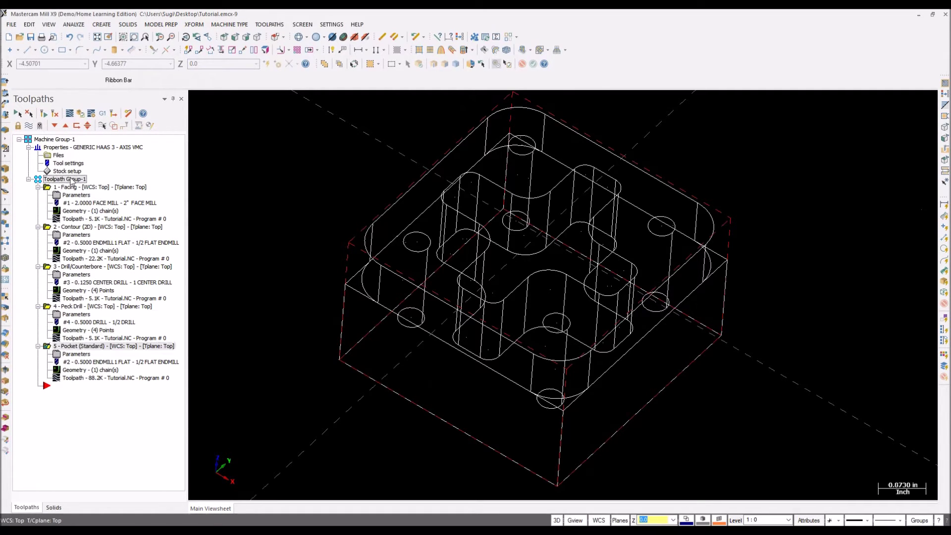
left_click(80, 116)
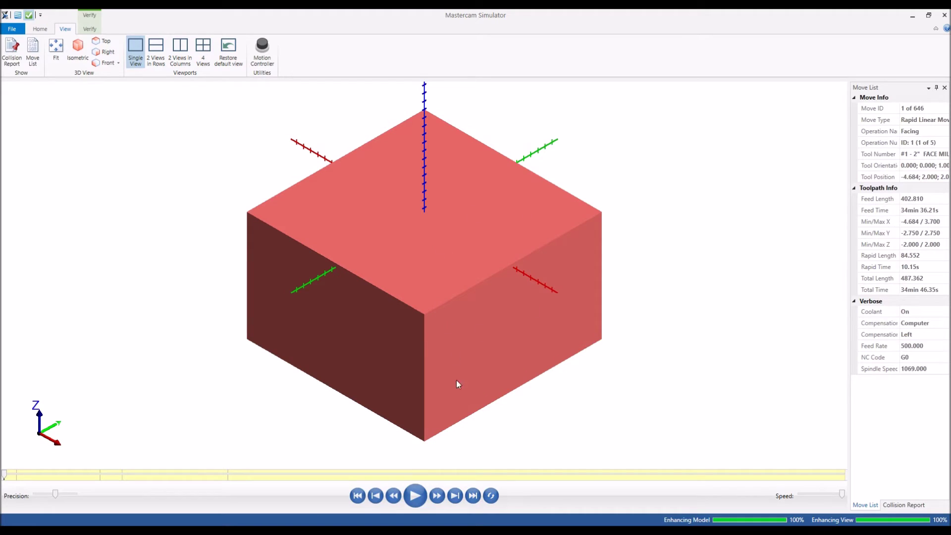
left_click(422, 496)
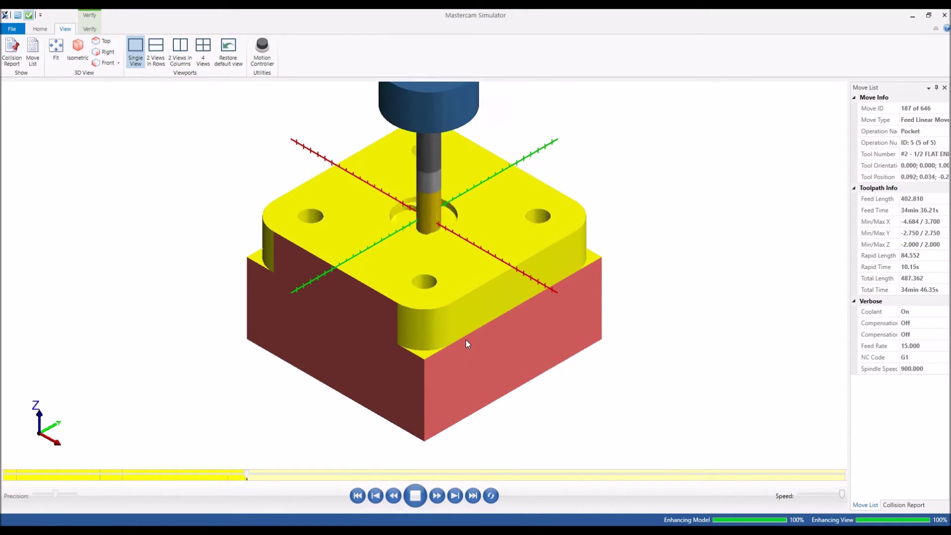
mouse_move(420, 288)
middle_mouse_down()
mouse_move(417, 312)
mouse_move(419, 277)
mouse_move(421, 290)
middle_mouse_up()
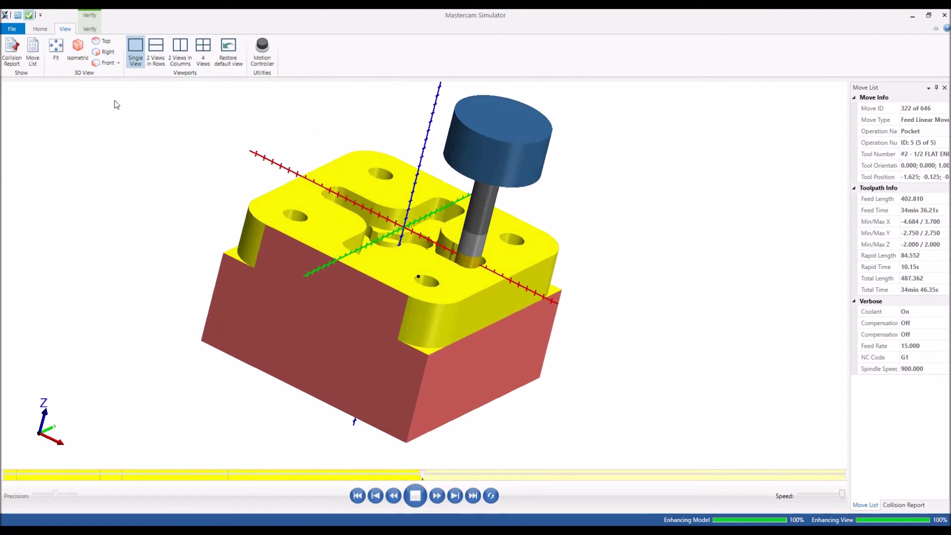
left_click(56, 50)
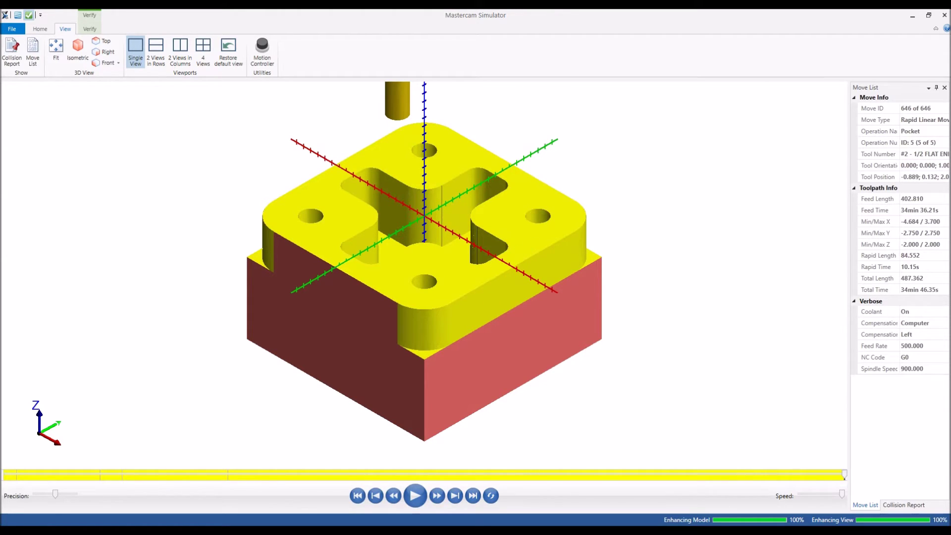
left_click(945, 15)
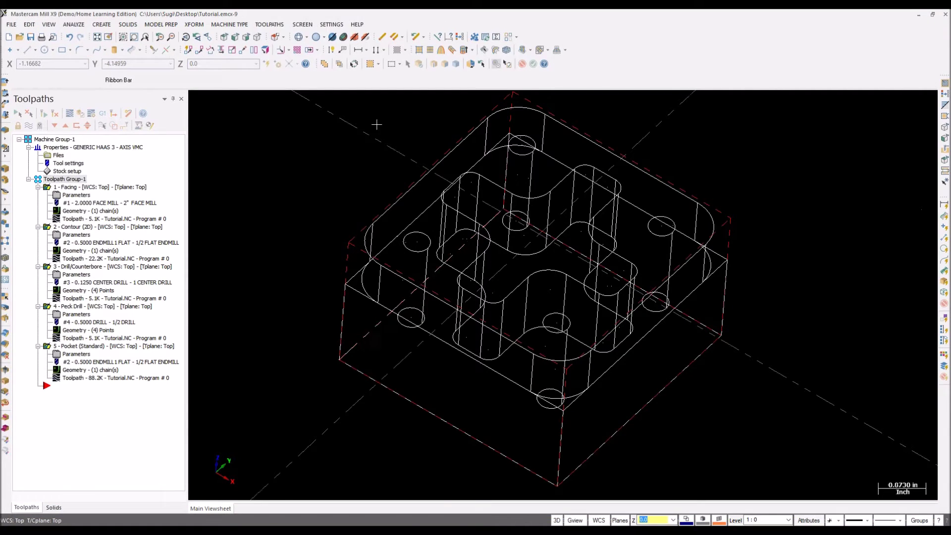
Start a Contour toolpath, chain the rounded outer outline of the part's upper face and accept the geometry
left_click(269, 24)
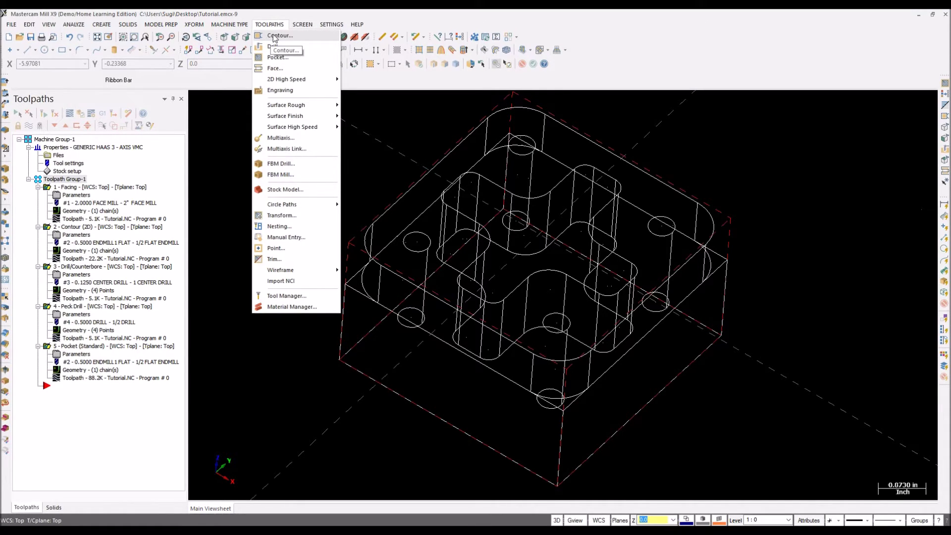
left_click(275, 36)
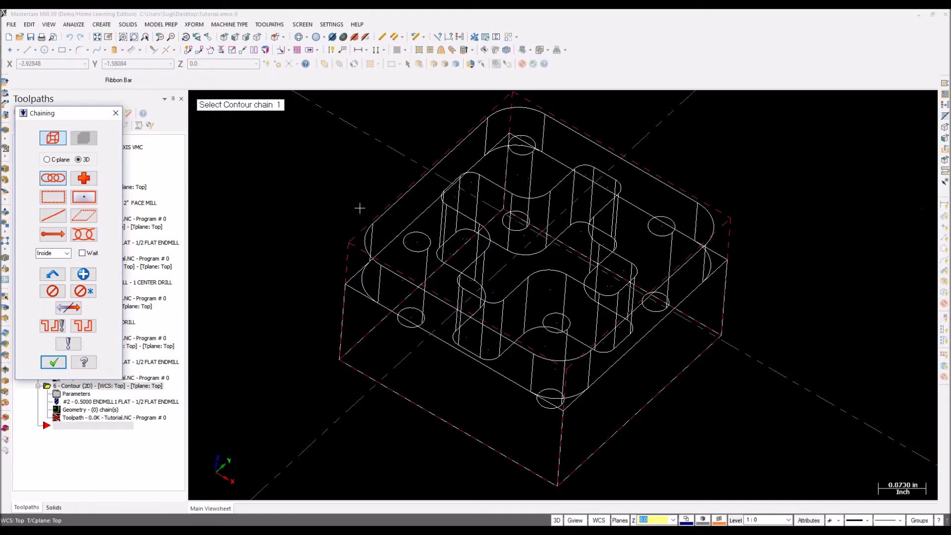
left_click(429, 176)
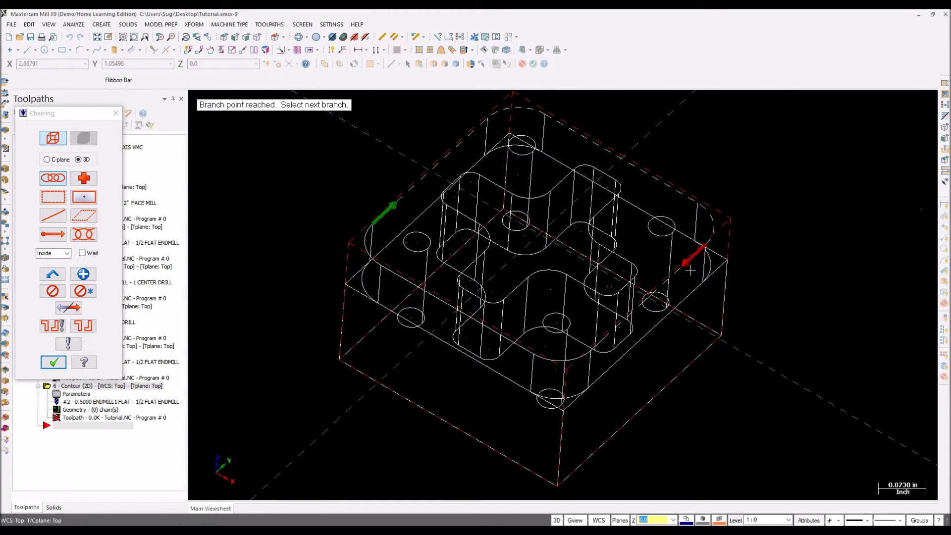
left_click(566, 363)
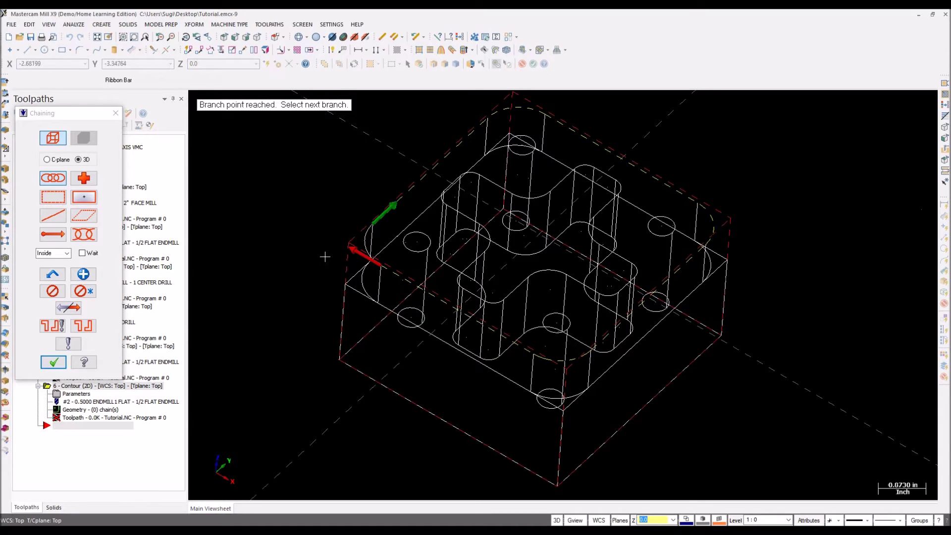
key("Return")
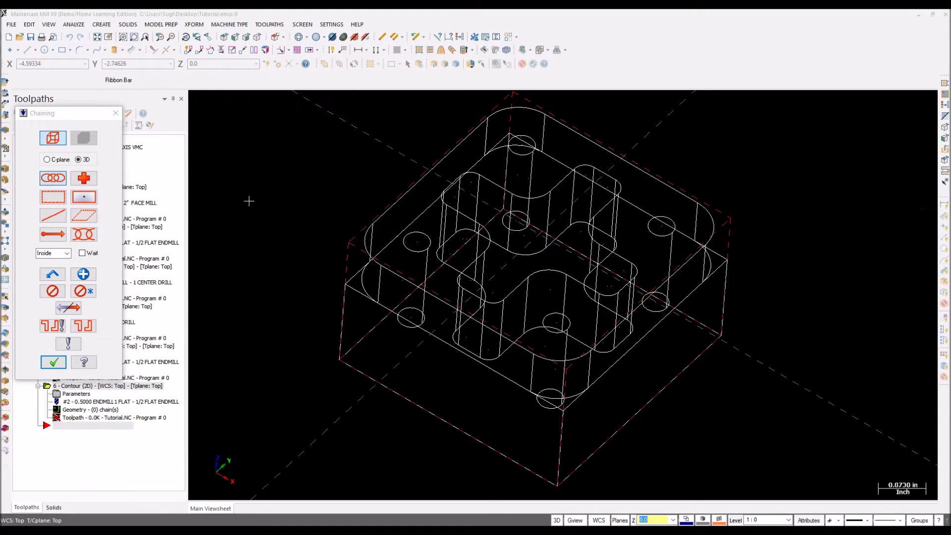
Filter the tool list to chamfer mills and assign the 1 INCH CHAMFER MILL to the contour
left_click(229, 152)
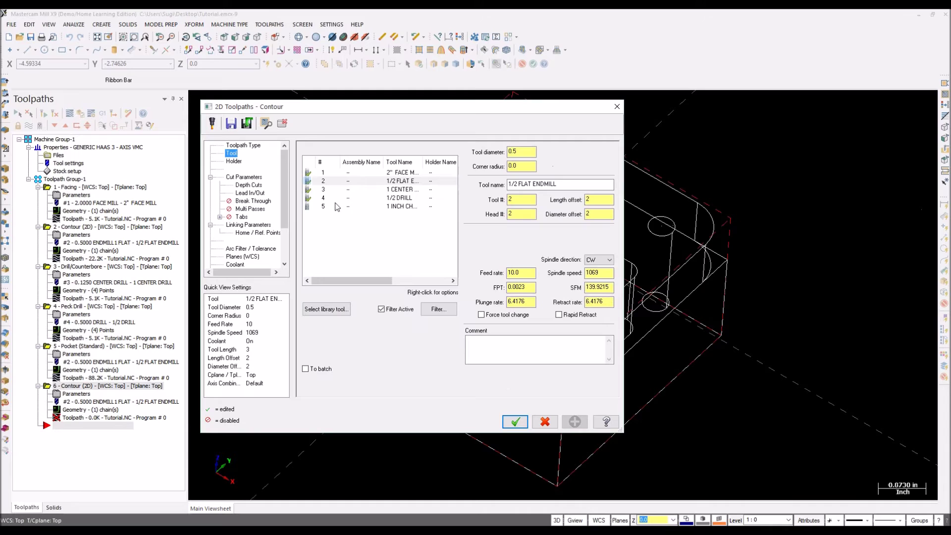
left_click(439, 309)
left_click(129, 239)
left_click(155, 149)
left_click(288, 285)
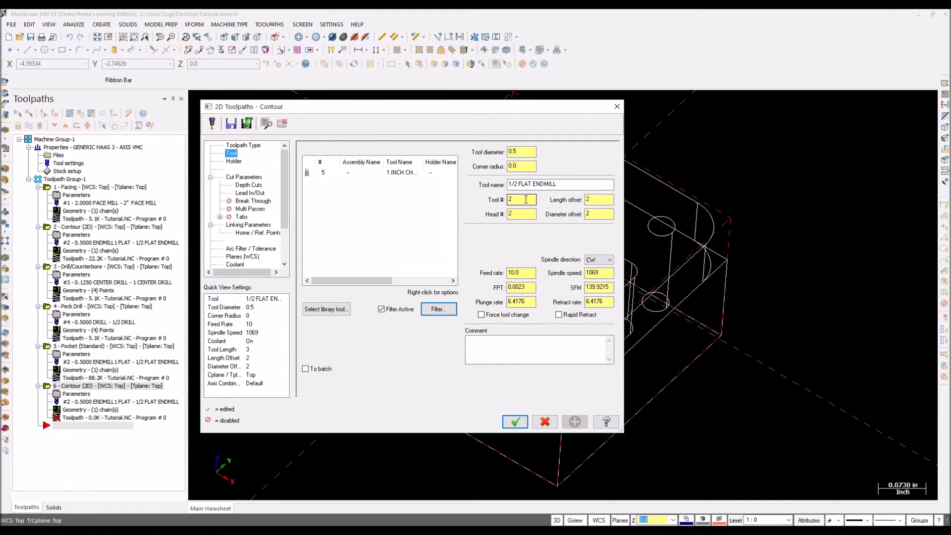
left_click(369, 172)
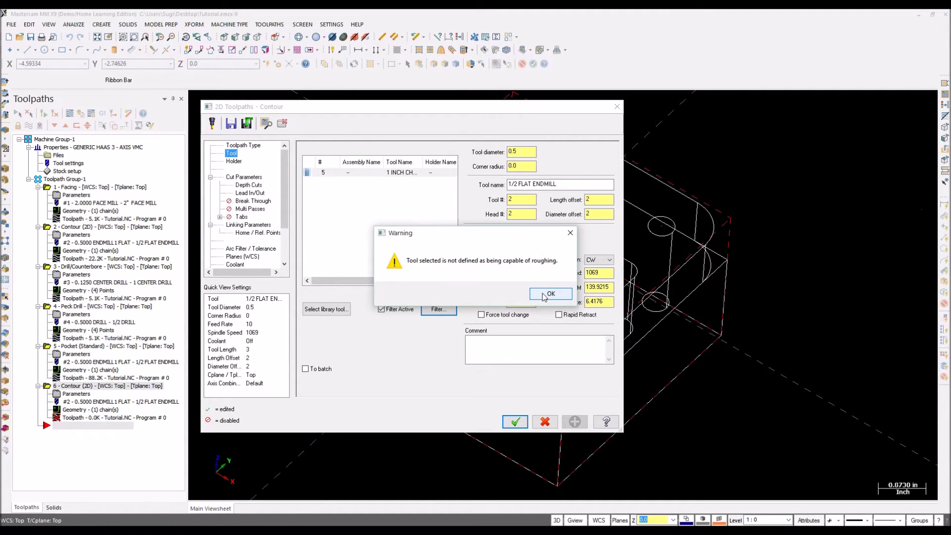
left_click(544, 296)
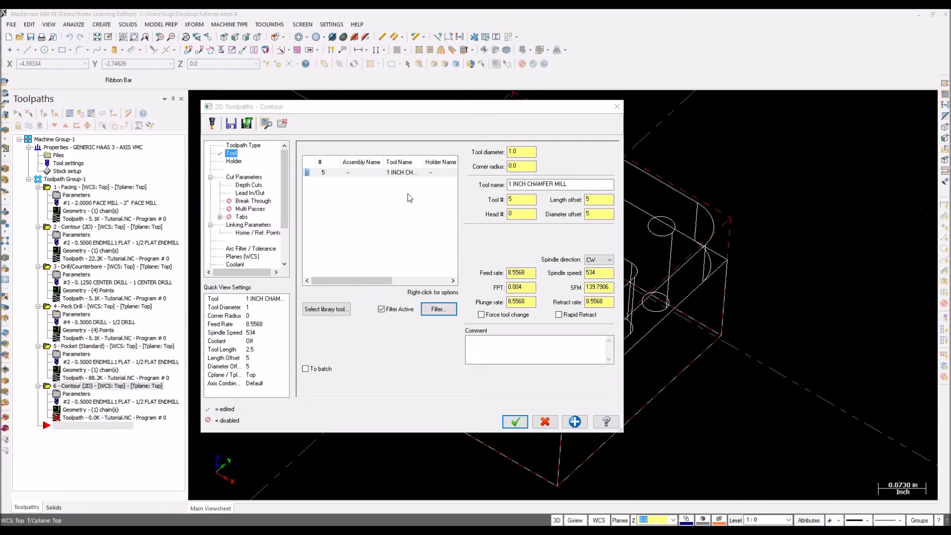
Set the contour type to 2D chamfer and check its width and tip offset
left_click(245, 177)
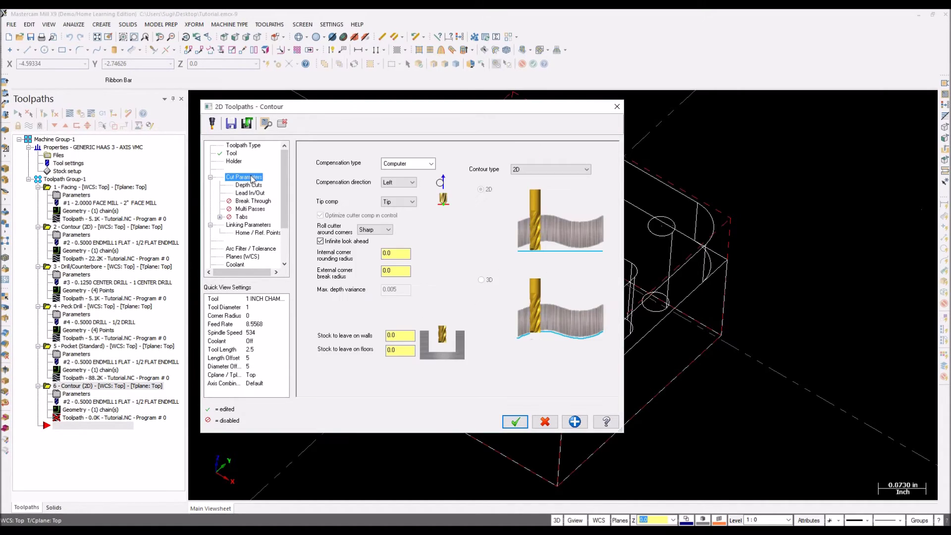
left_click(550, 171)
left_click(550, 185)
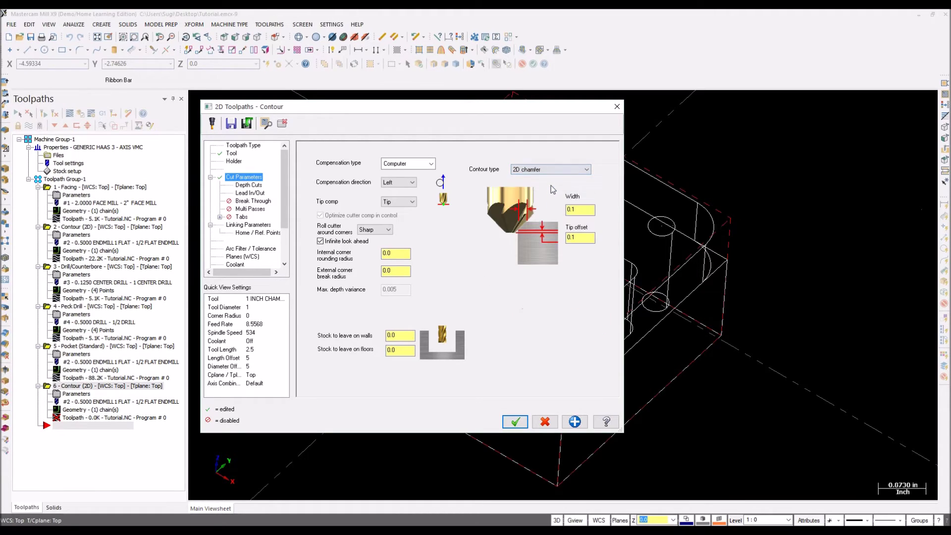
left_click(578, 210)
left_click(578, 237)
Turn off depth cuts for the chamfer contour and review its lead in/out, break through, multi passes and tabs settings
left_click(242, 185)
left_click(338, 176)
left_click(338, 175)
left_click(250, 193)
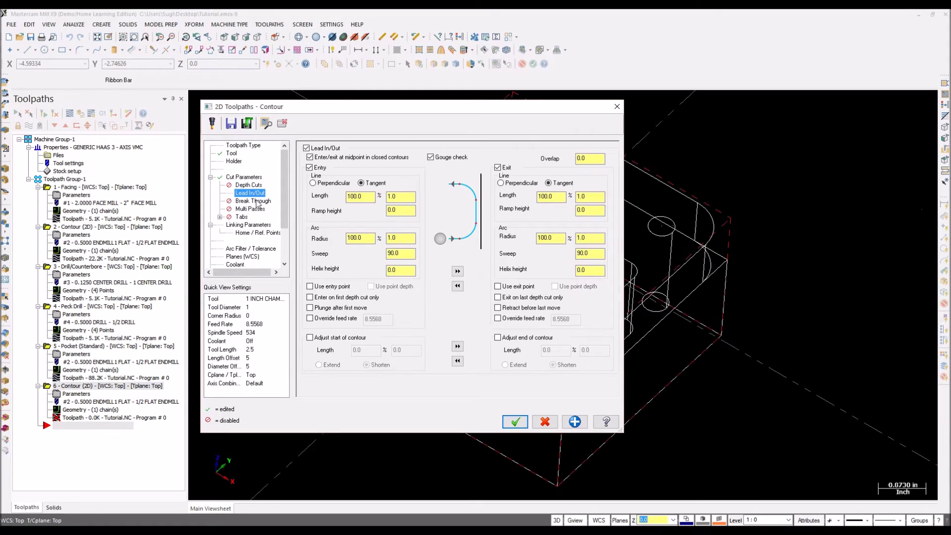
left_click(260, 201)
left_click(257, 209)
left_click(242, 217)
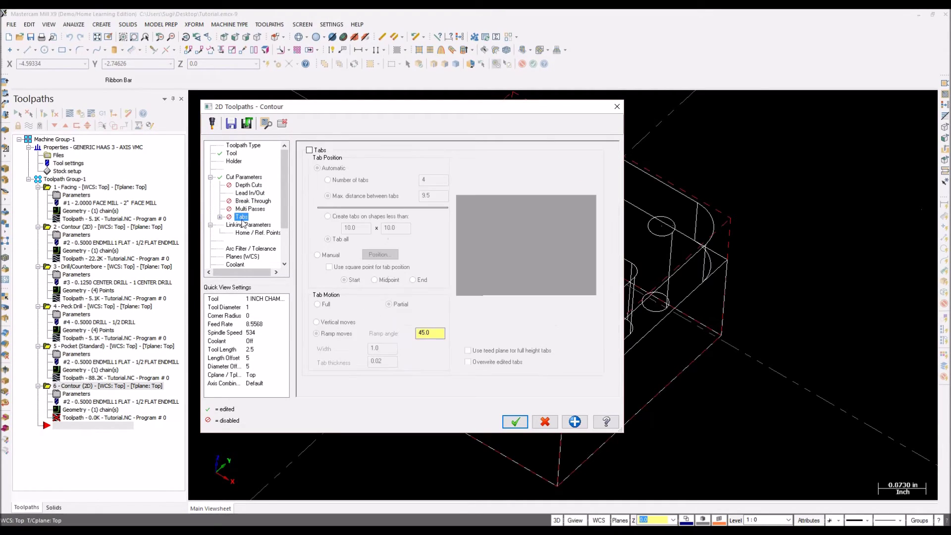
Set the chamfer contour's top of stock to 0 and generate the toolpath, accepting the maximum possible chamfer width
left_click(257, 225)
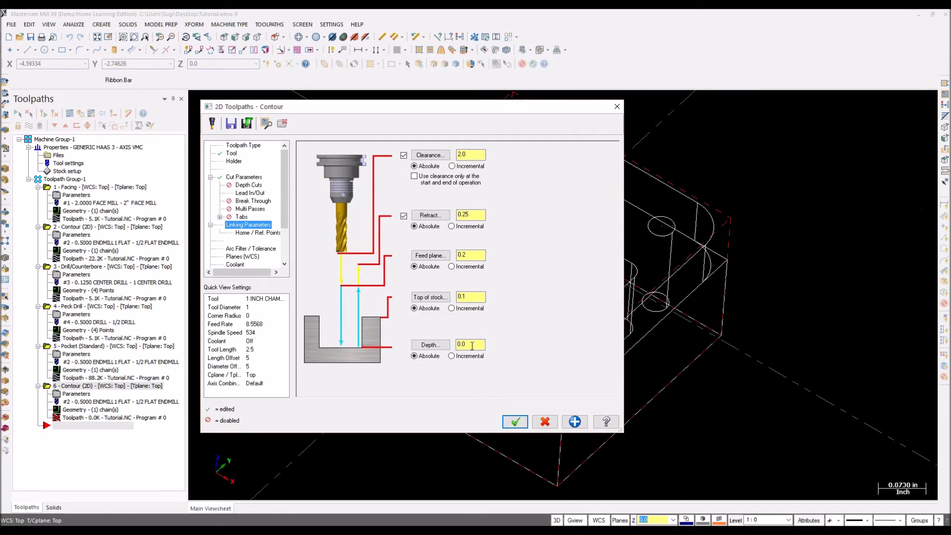
left_click_drag(469, 297, 383, 301)
type("0")
left_click(252, 256)
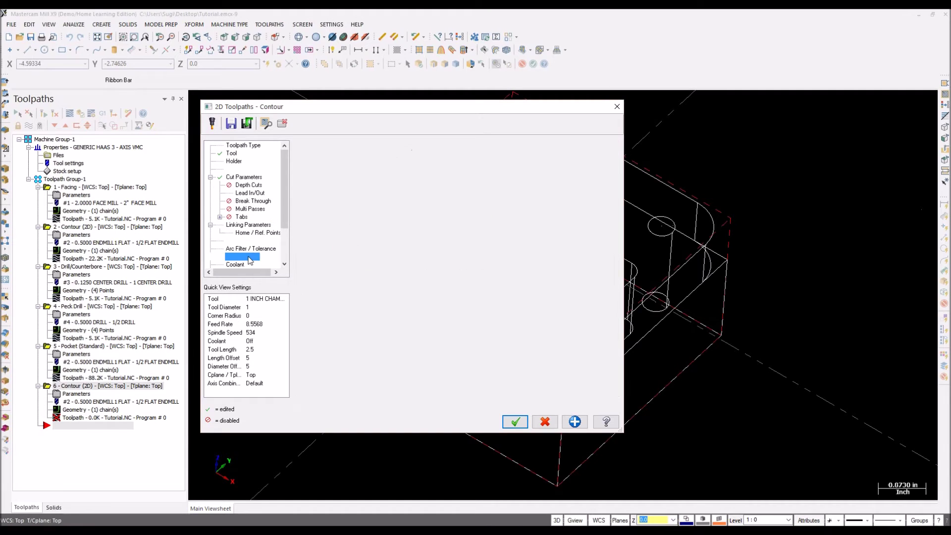
left_click(236, 264)
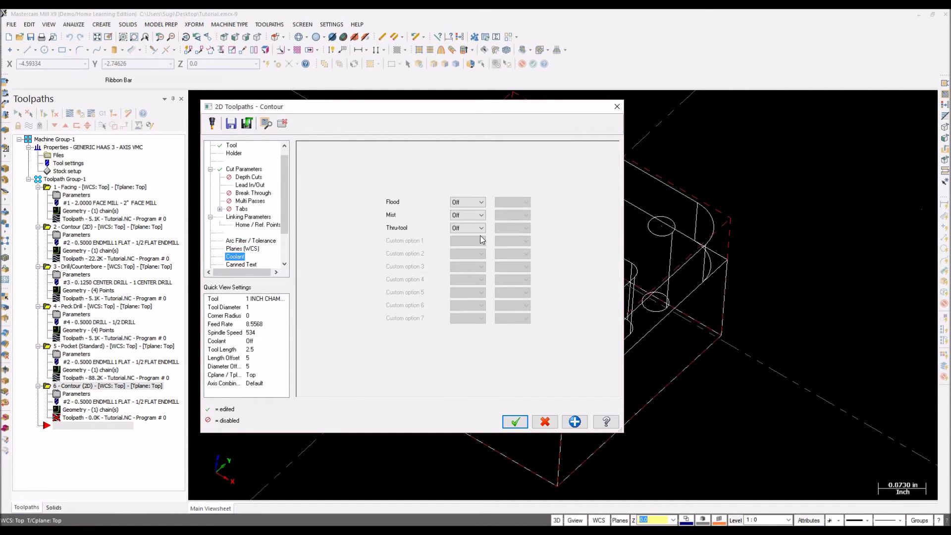
left_click(515, 421)
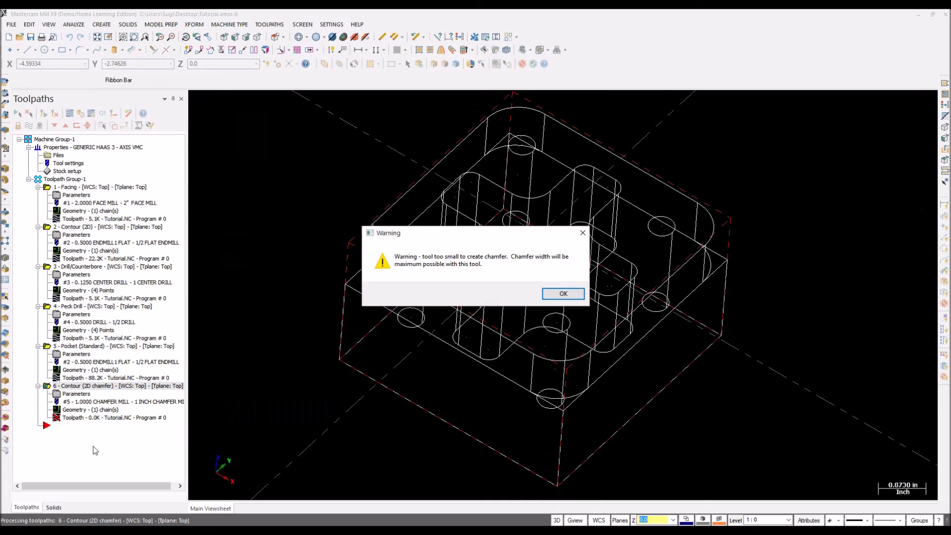
left_click(564, 293)
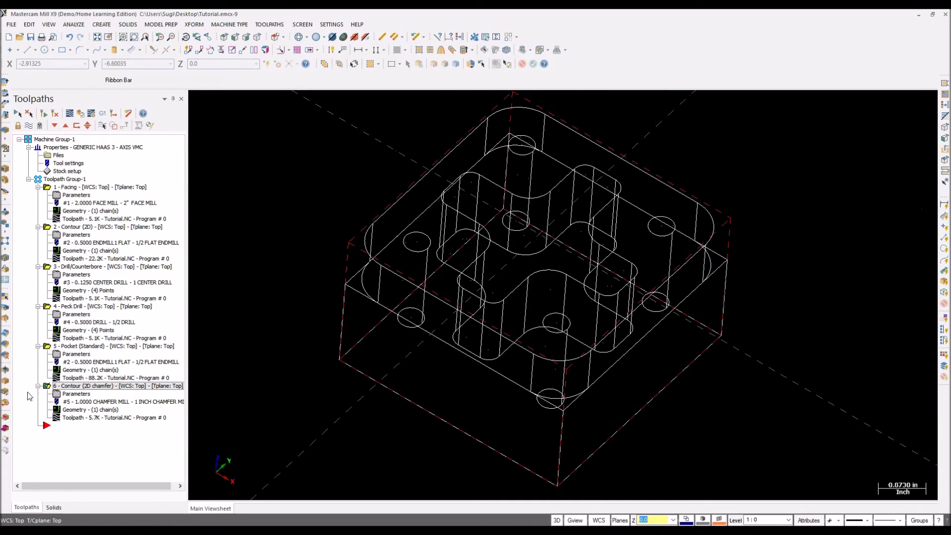
Run the Verify simulation of all operations in Toolpath Group-1 in a fitted isometric view
left_click(53, 180)
left_click(80, 114)
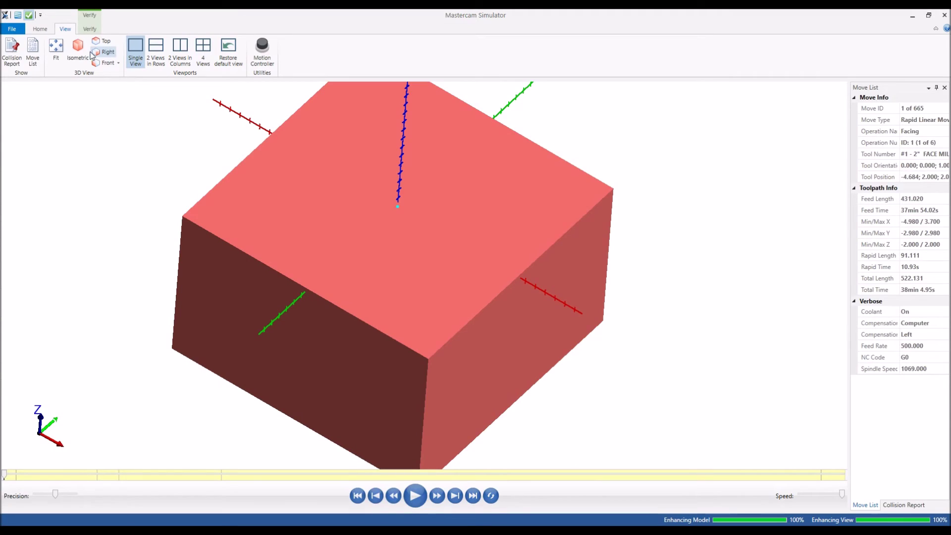
left_click(89, 54)
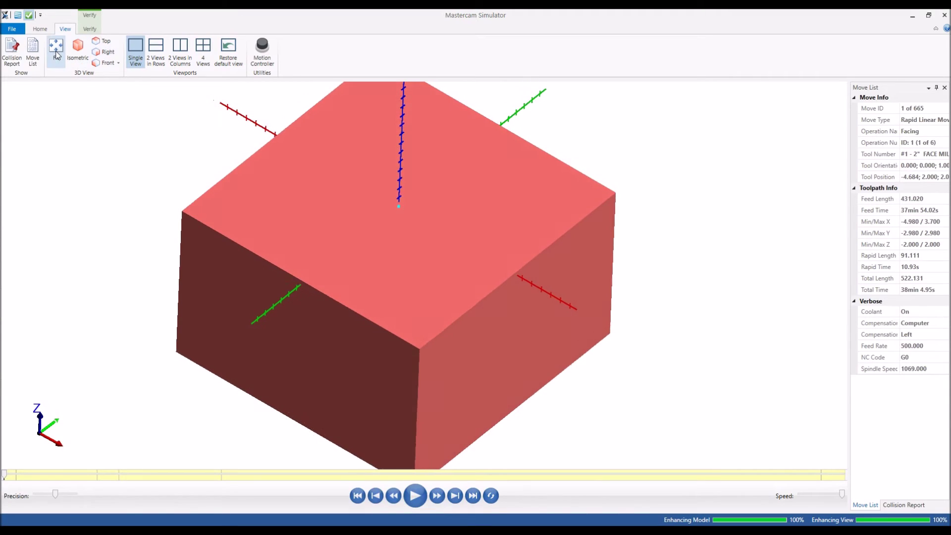
left_click(416, 497)
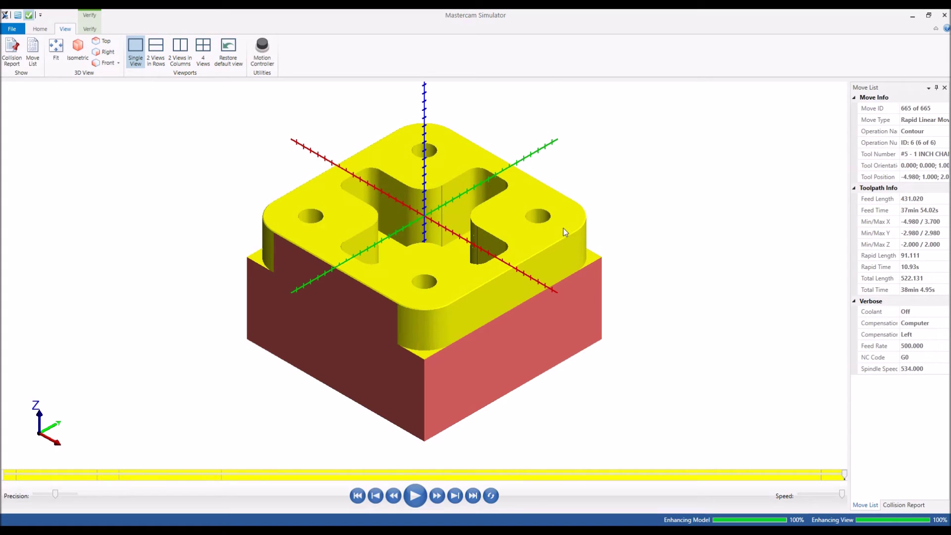
Inspect the chamfered outer edge of the simulated part up close, then close the simulator
scroll(565, 228, "up", 5)
scroll(565, 239, "up", 2)
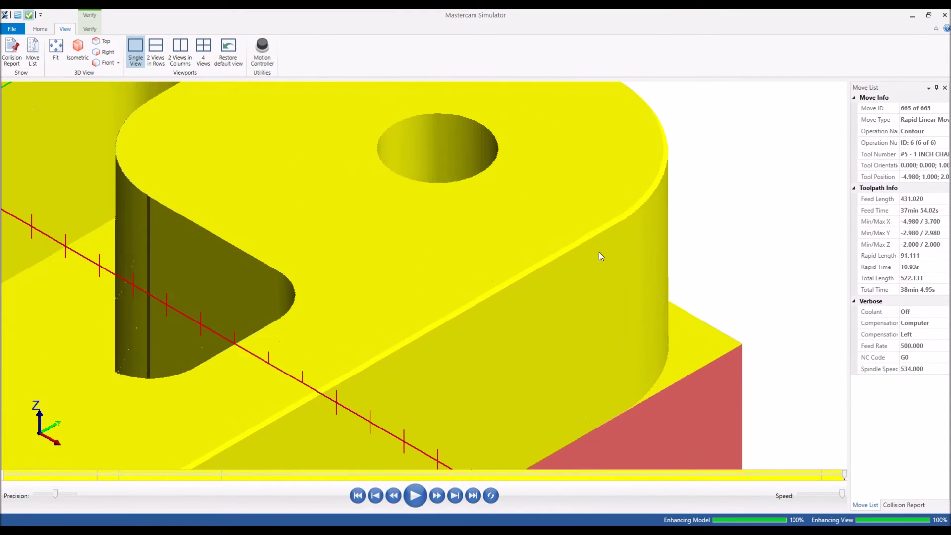
scroll(291, 180, "down", 5)
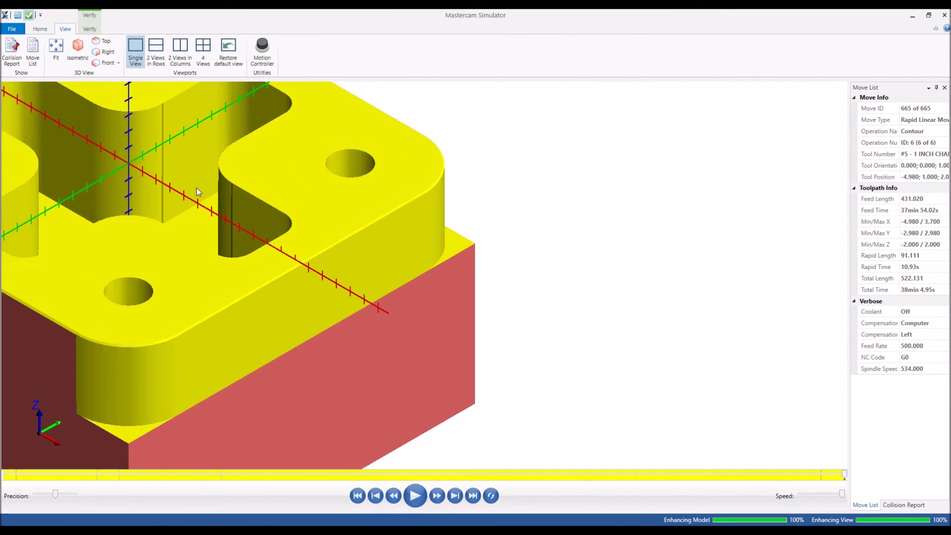
scroll(197, 189, "down", 2)
scroll(476, 324, "down", 3)
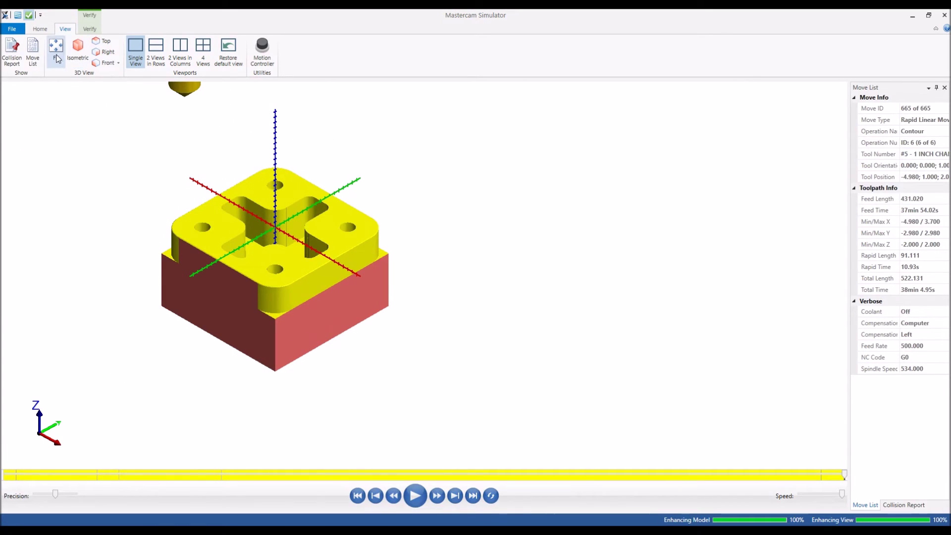
left_click(57, 59)
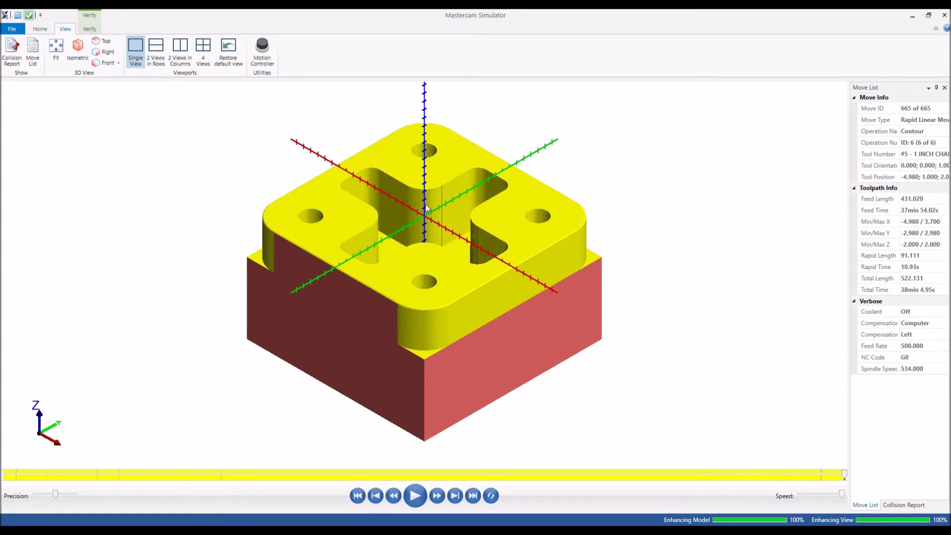
left_click(944, 15)
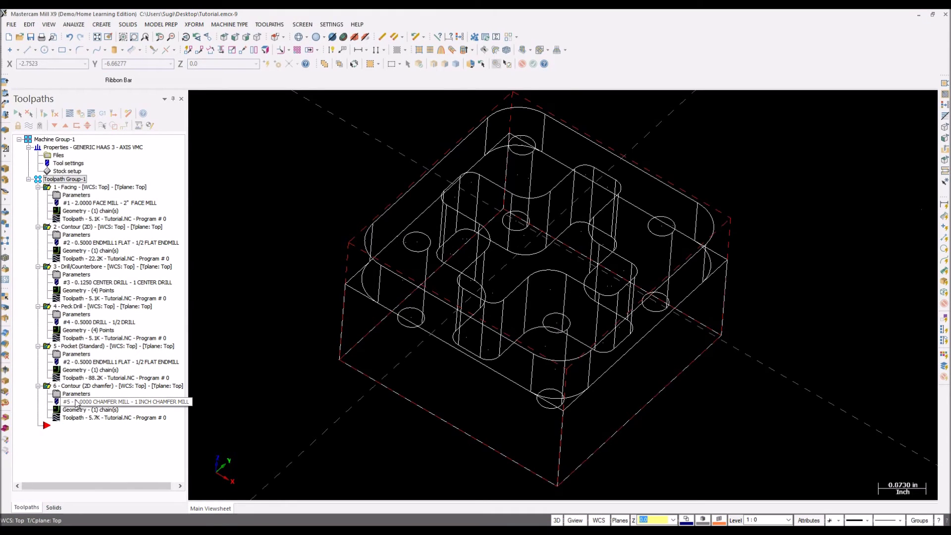
Try adding the cross-shaped pocket's top edge as a second chain in the 2D chamfer contour's geometry
left_click(73, 409)
right_click(57, 166)
left_click(82, 172)
middle_click_drag(442, 259, 472, 189)
left_click(463, 173)
left_click(519, 188)
left_click(545, 293)
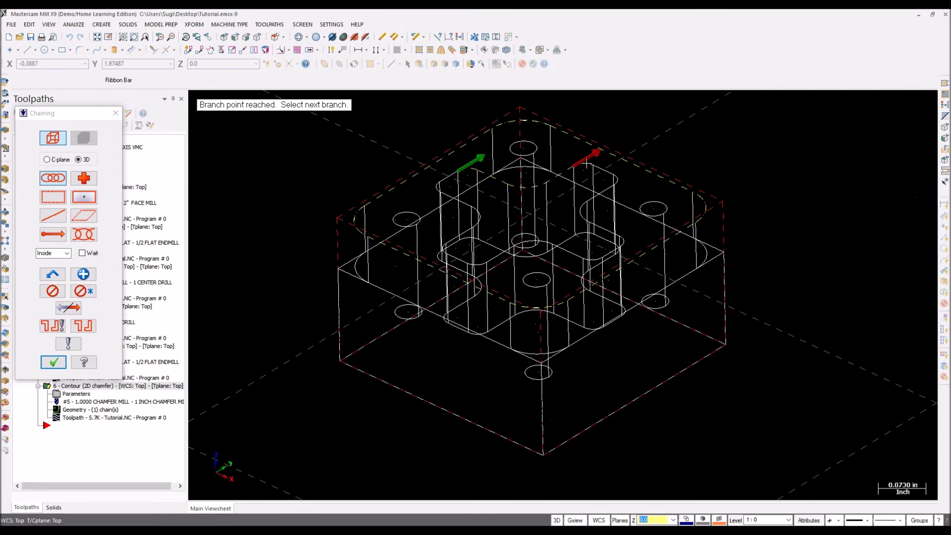
middle_click_drag(602, 198, 597, 238)
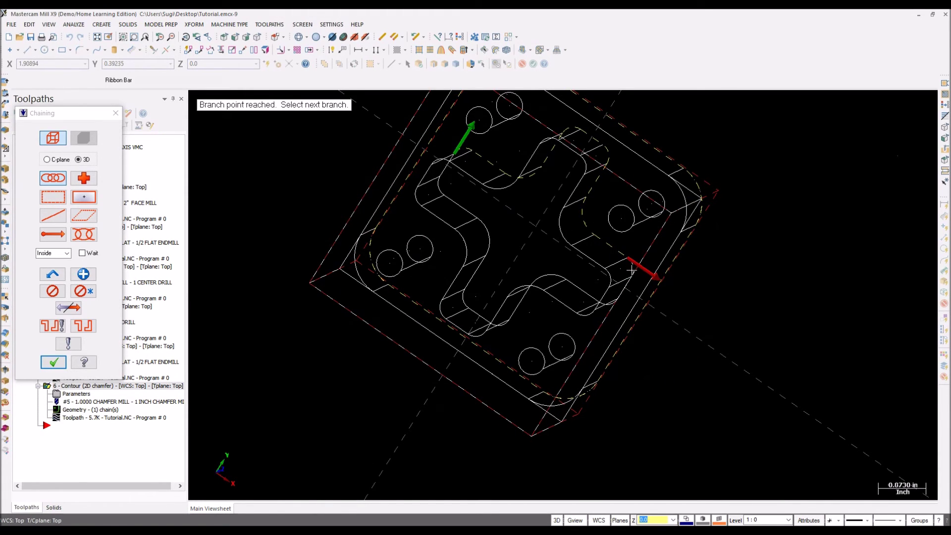
left_click(561, 289)
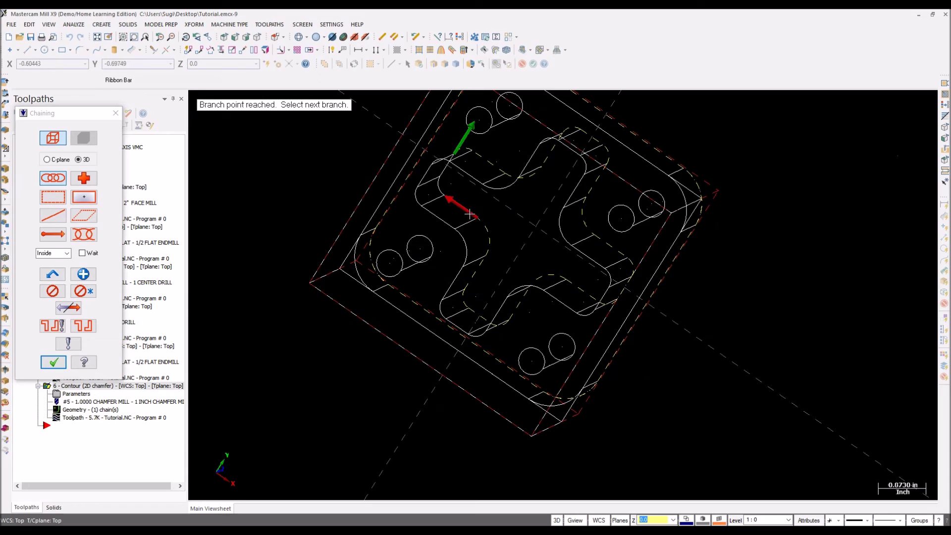
middle_click_drag(475, 270, 398, 205)
key("Return")
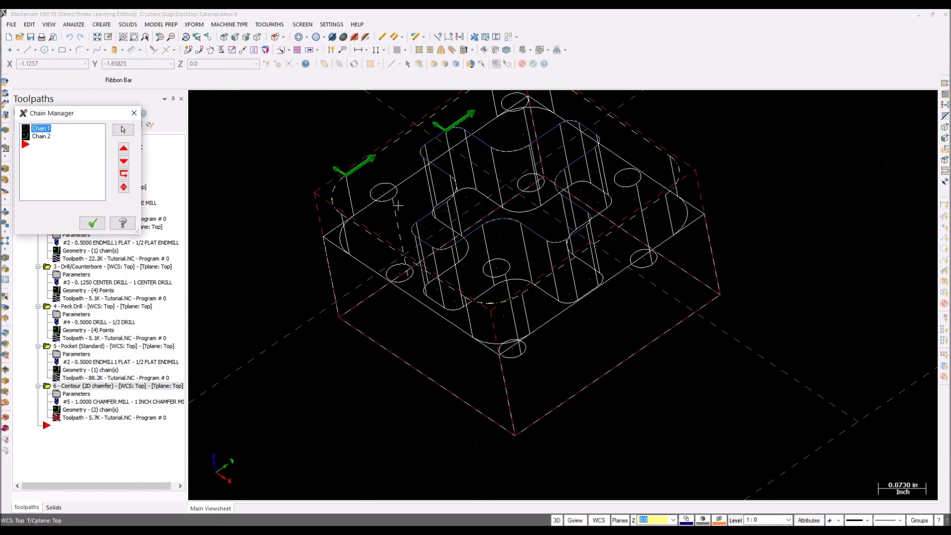
left_click(91, 221)
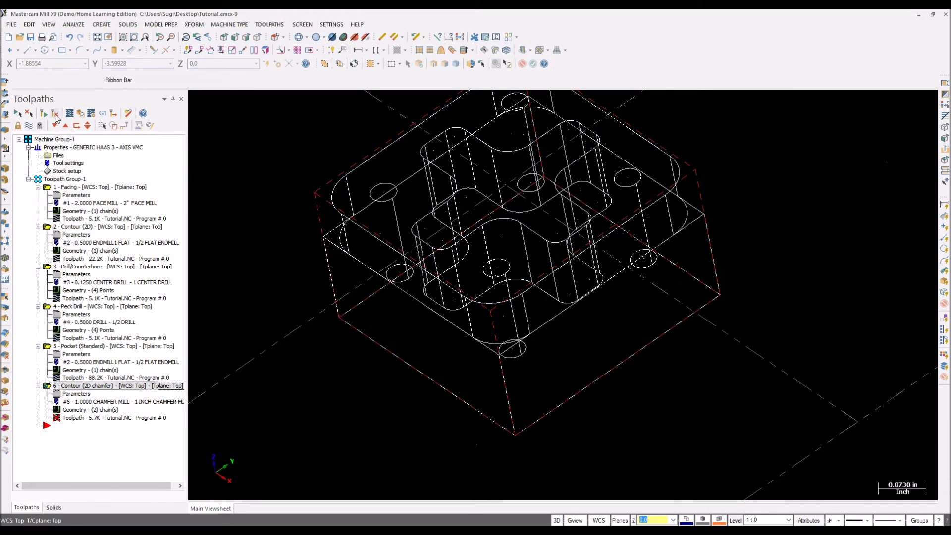
Regenerate the two-chain chamfer toolpath, accepting the maximum possible chamfer width, and run Verify on all operations in Toolpath Group-1
left_click(55, 114)
left_click(560, 293)
middle_click_drag(261, 356, 284, 342)
left_click(64, 181)
left_click(82, 115)
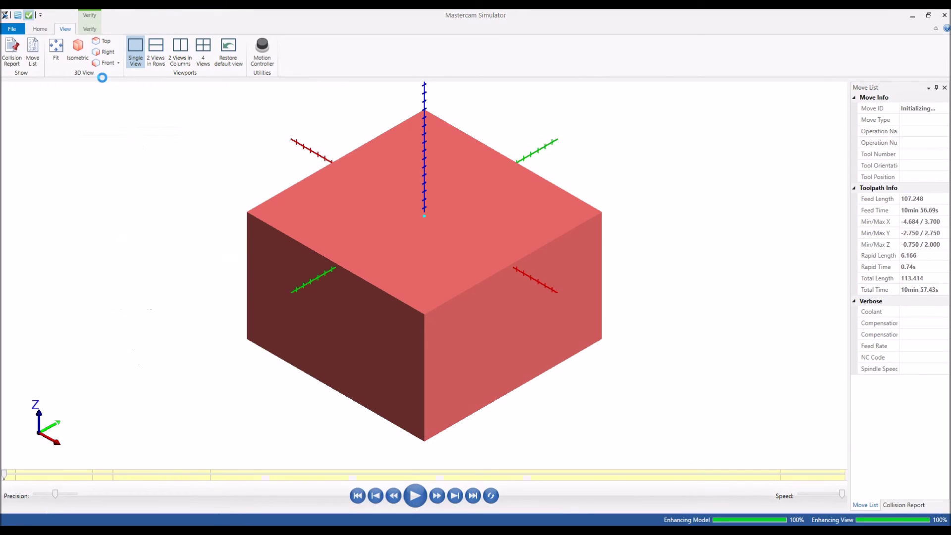
left_click(78, 51)
left_click(56, 51)
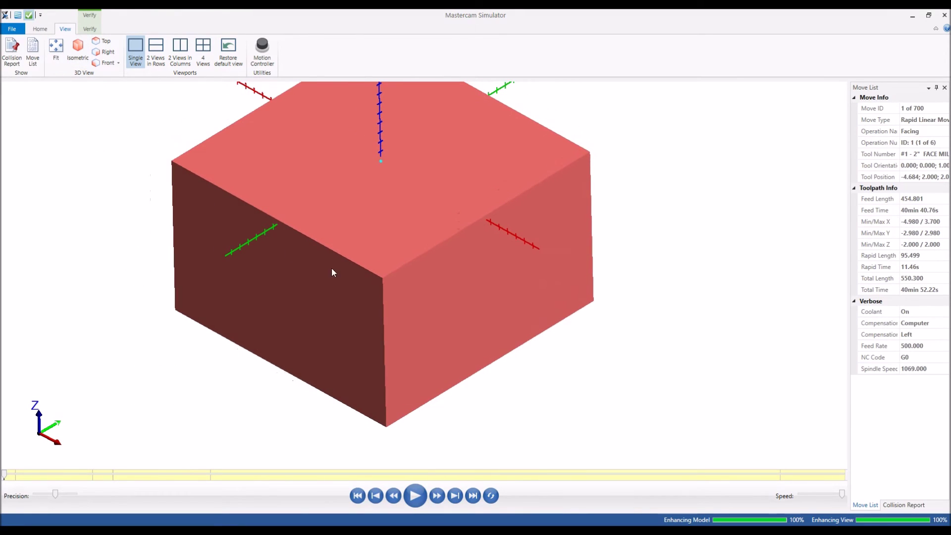
left_click(415, 496)
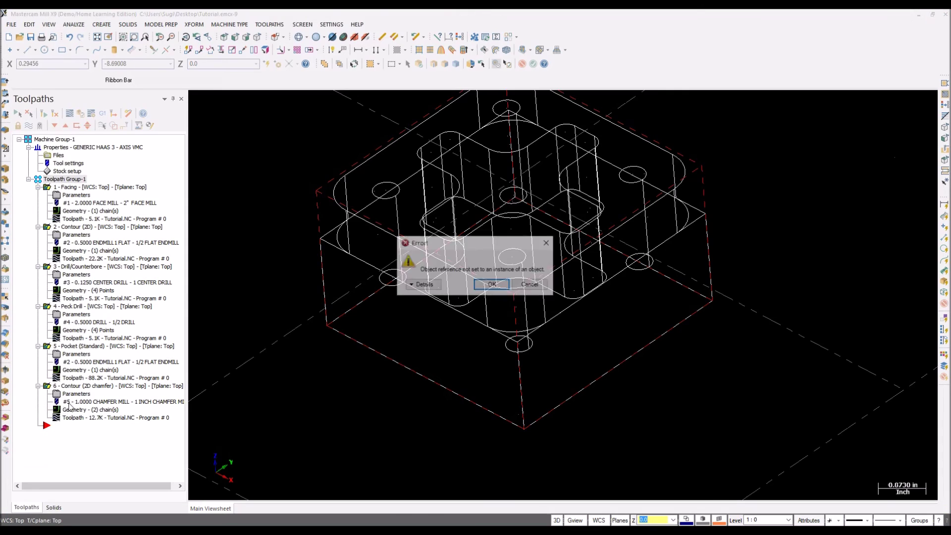
Delete Chain 2 from the 2D chamfer contour's geometry and regenerate the toolpath, accepting the maximum possible chamfer width
left_click(530, 286)
left_click(90, 410)
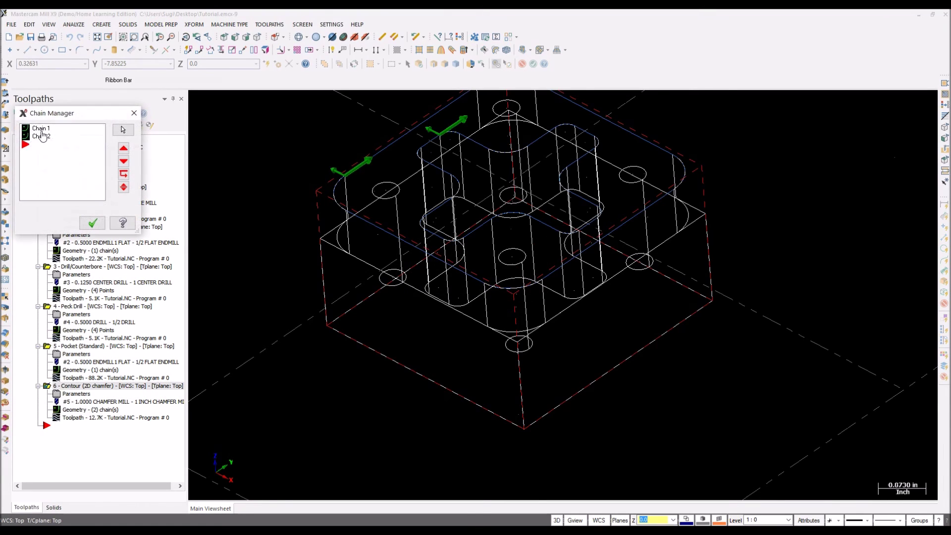
right_click(42, 140)
left_click(75, 221)
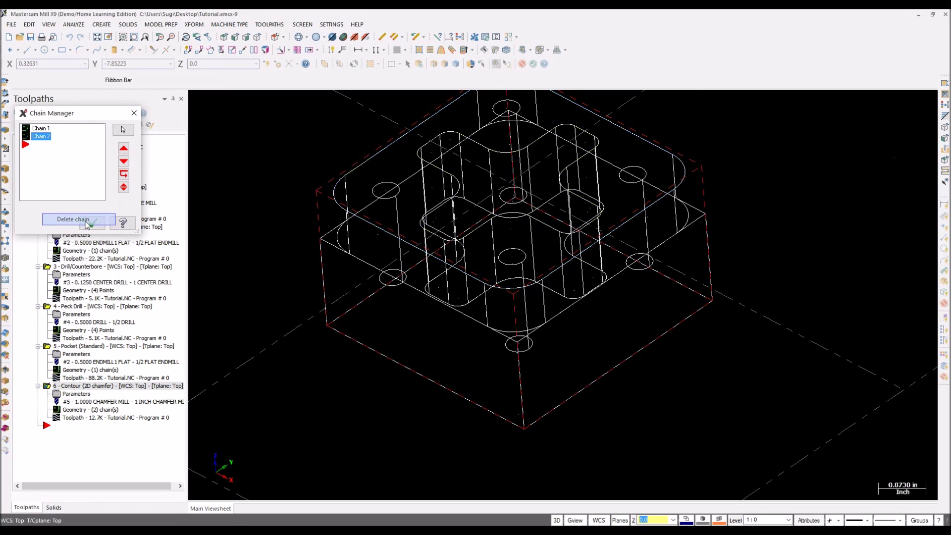
left_click(93, 224)
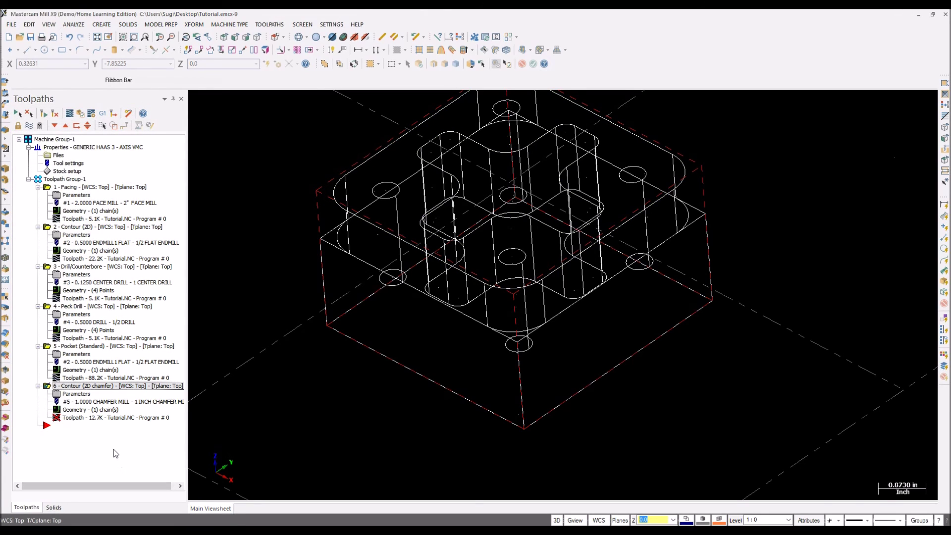
left_click(54, 113)
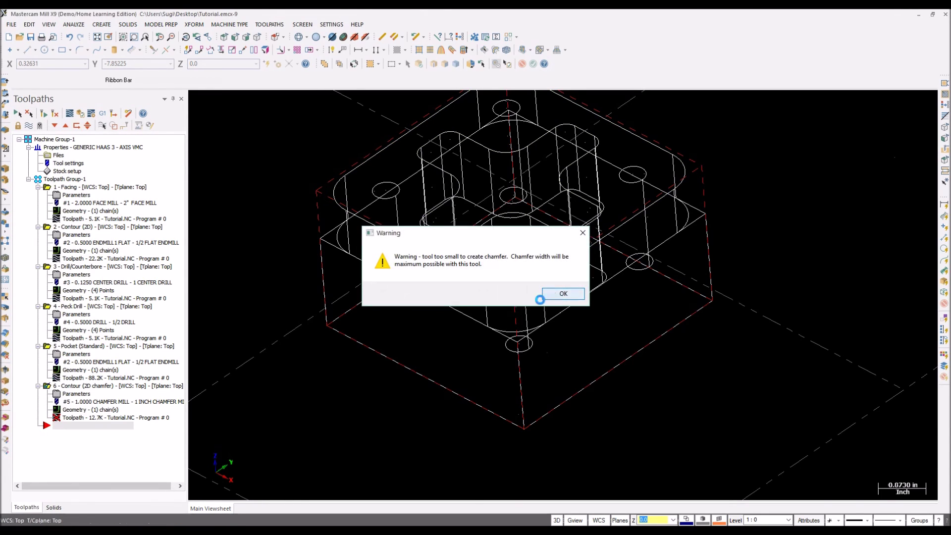
left_click(563, 296)
Verify the whole Toolpath Group-1 again with the single-chain chamfer in isometric view, then close the simulator
left_click(60, 179)
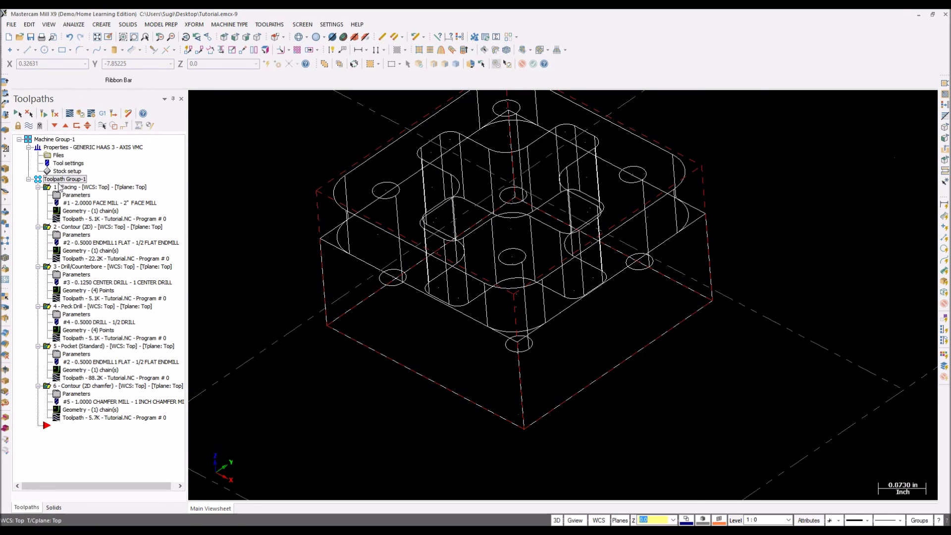
left_click(79, 114)
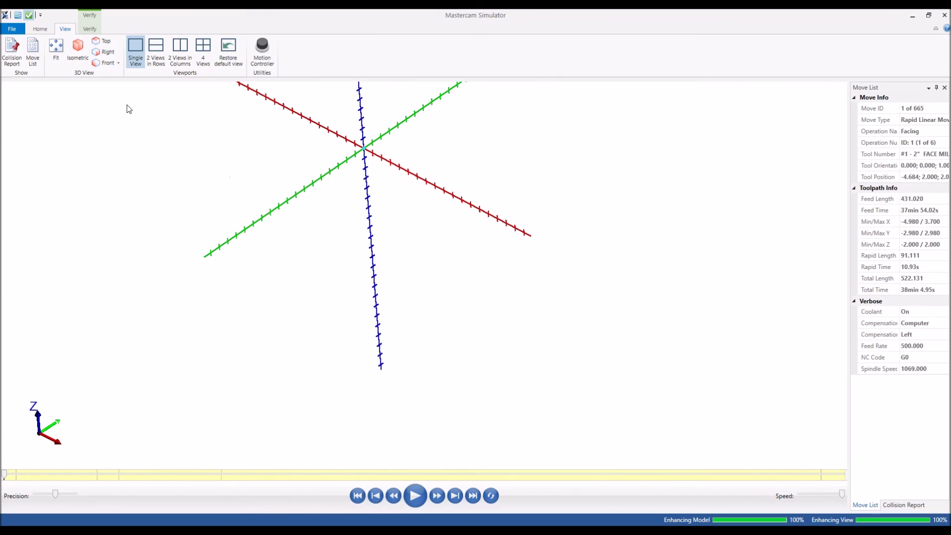
left_click(78, 47)
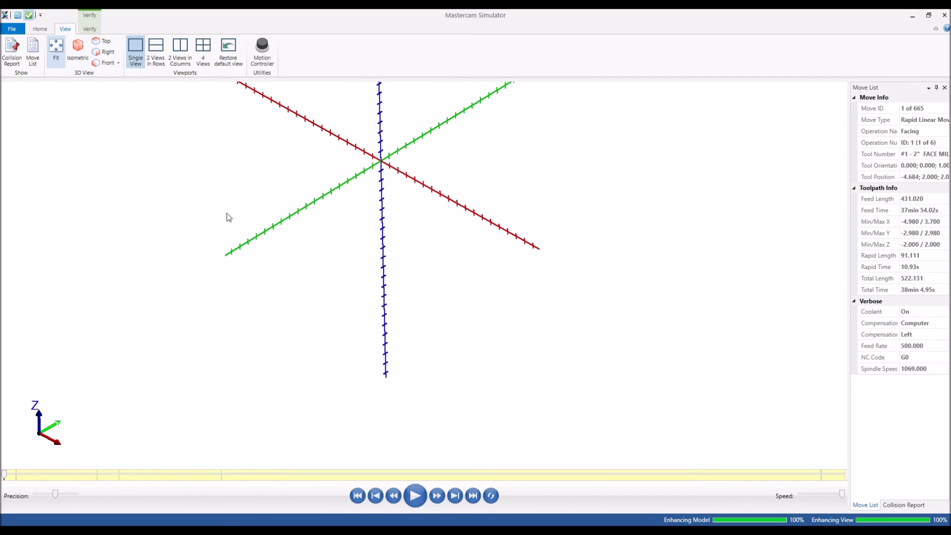
left_click(415, 495)
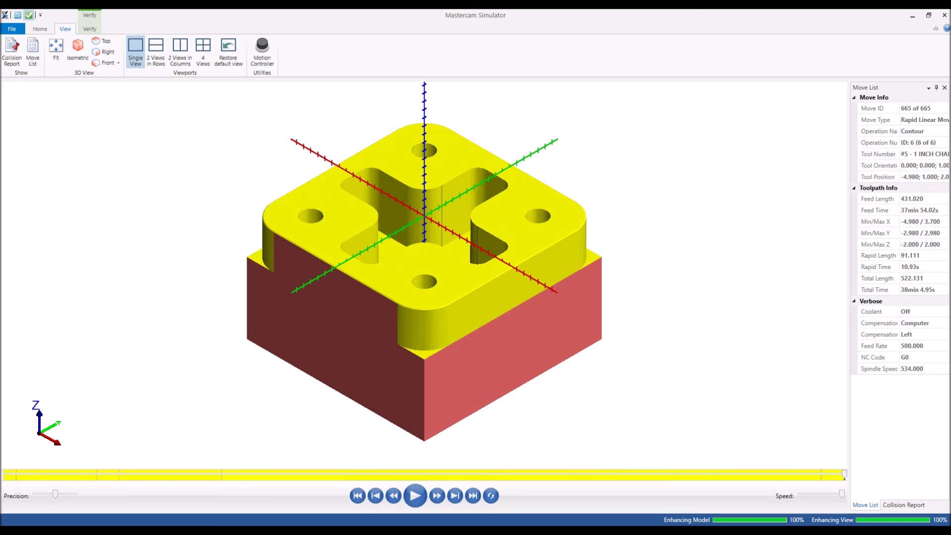
left_click(945, 18)
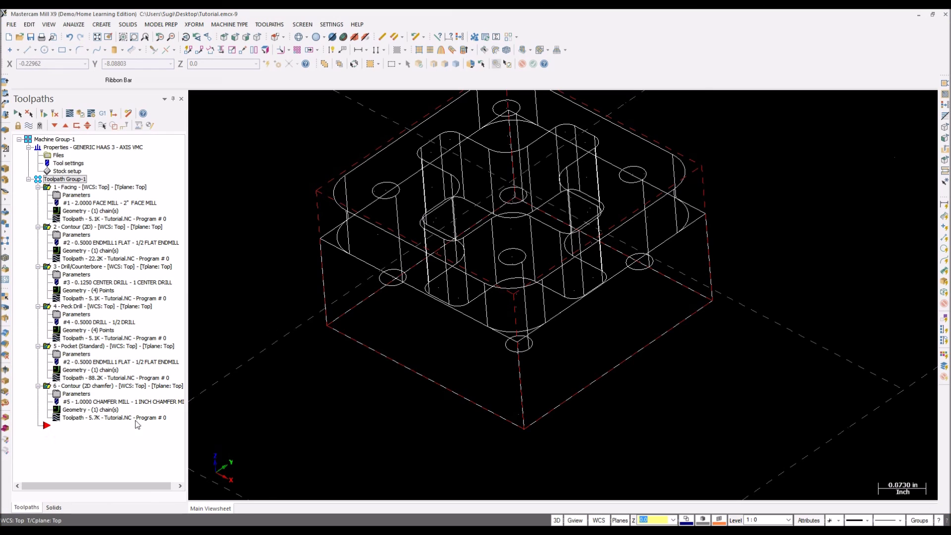